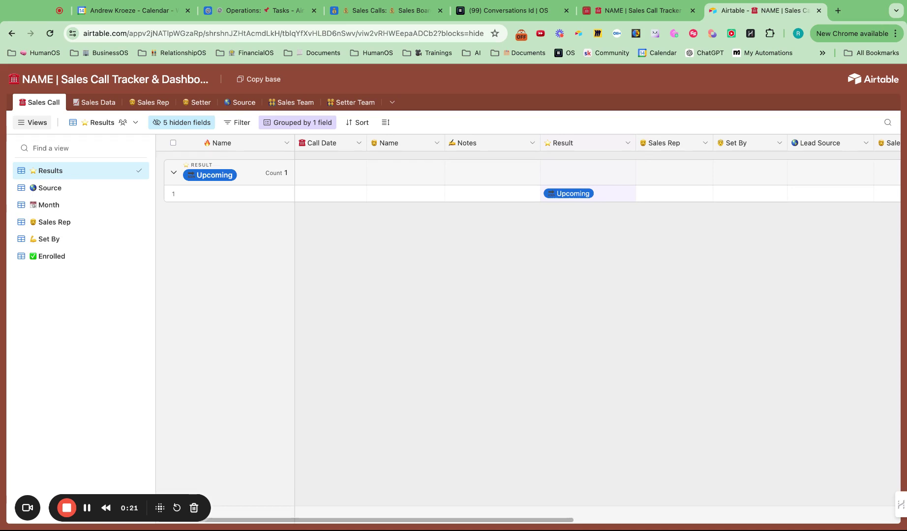
# - Copy the Sales Call Tracker & Dashboard base into the Masters of Fate LLC workspace
pyautogui.click(268, 83)
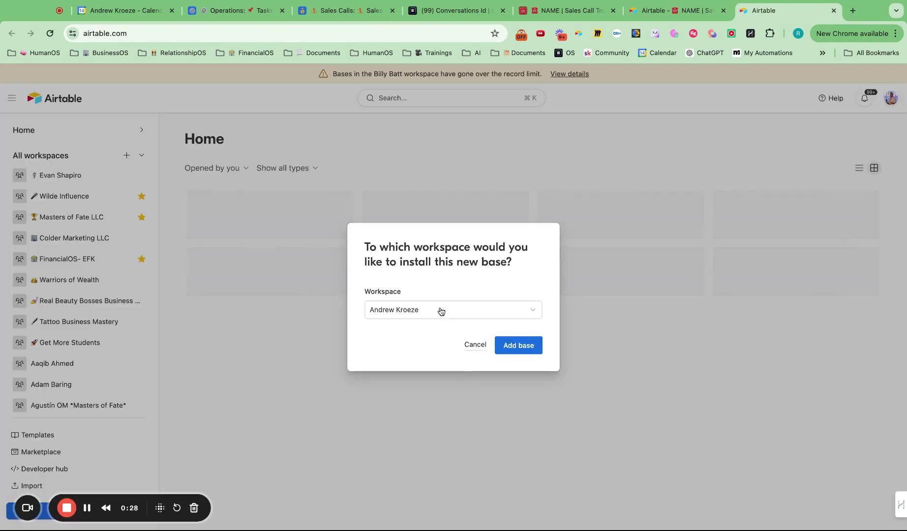
pyautogui.click(440, 310)
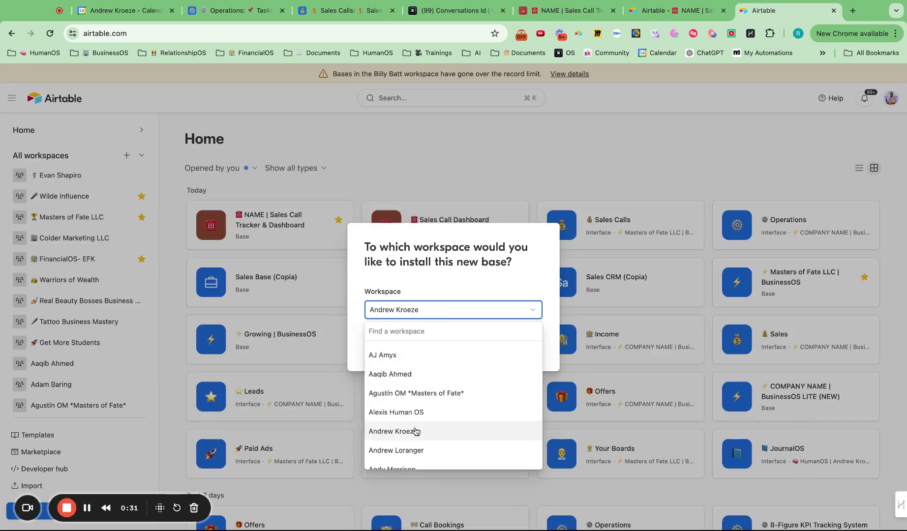
pyautogui.click(416, 432)
pyautogui.click(438, 311)
pyautogui.write('d')
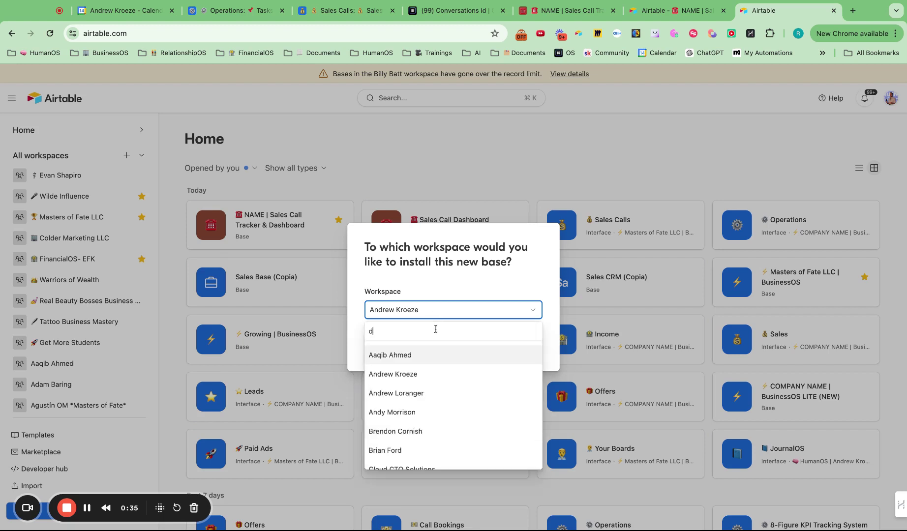
pyautogui.press('BackSpace')
pyautogui.write('m')
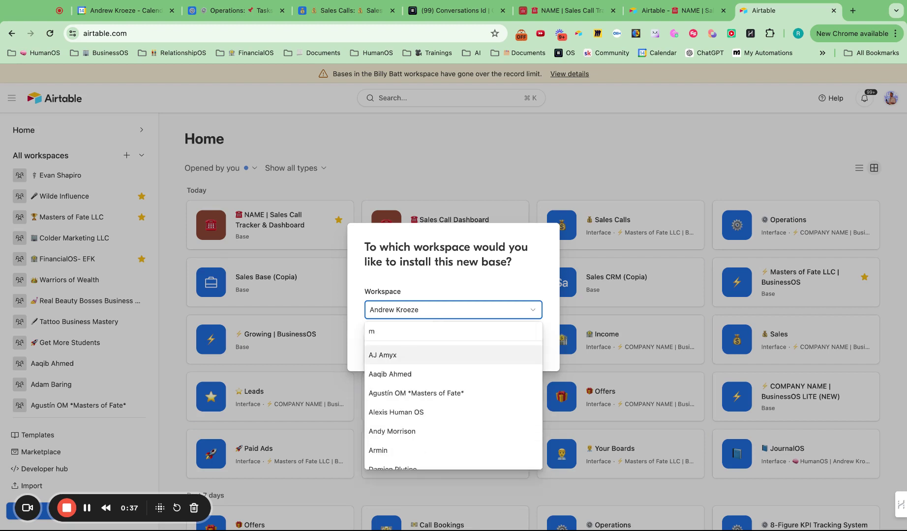
pyautogui.write('aster')
pyautogui.click(405, 413)
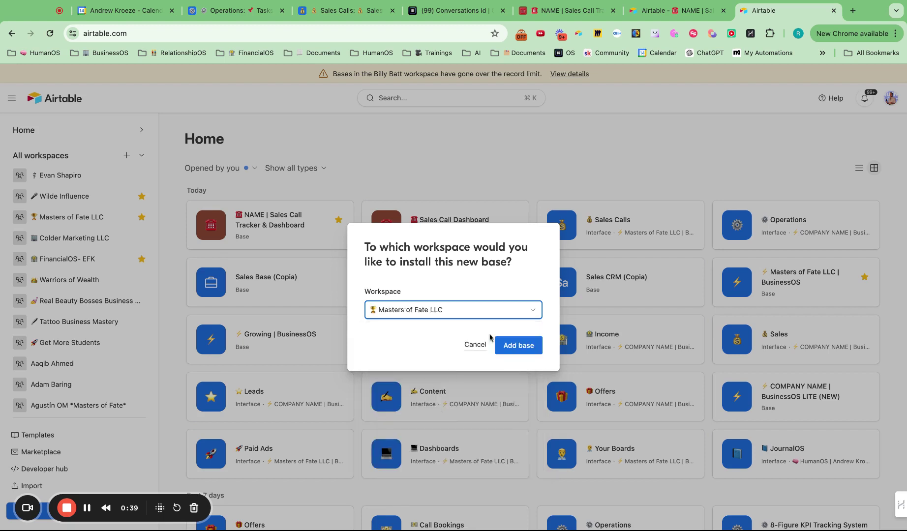
pyautogui.click(523, 345)
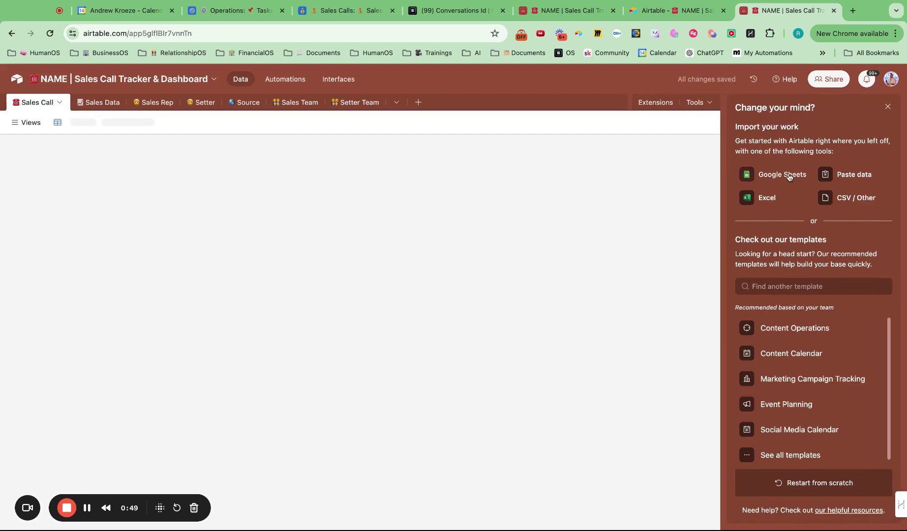
# - Close the 'Change your mind?' import-suggestions panel to reveal the Sales Call grid
pyautogui.click(888, 106)
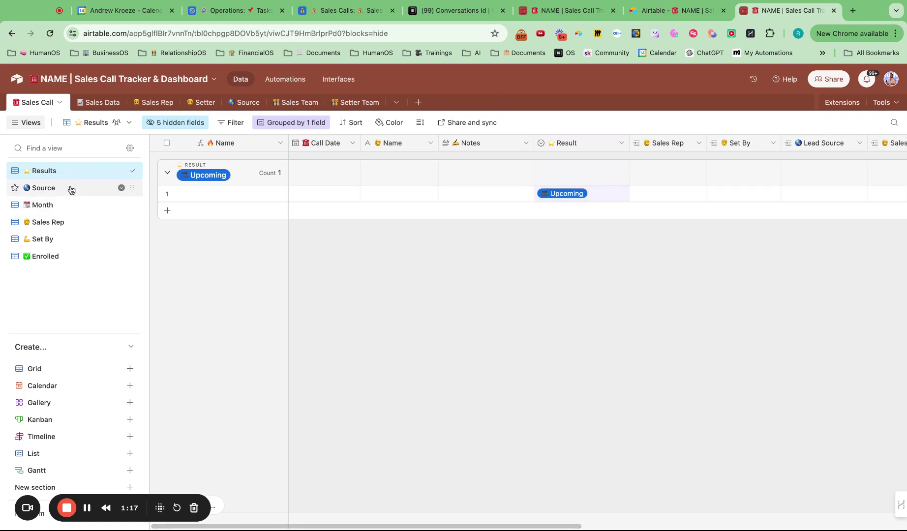
# - Enter the contact's name on the upcoming call and set its Call Date to 6/18/2024
pyautogui.click(404, 193)
pyautogui.click(404, 193)
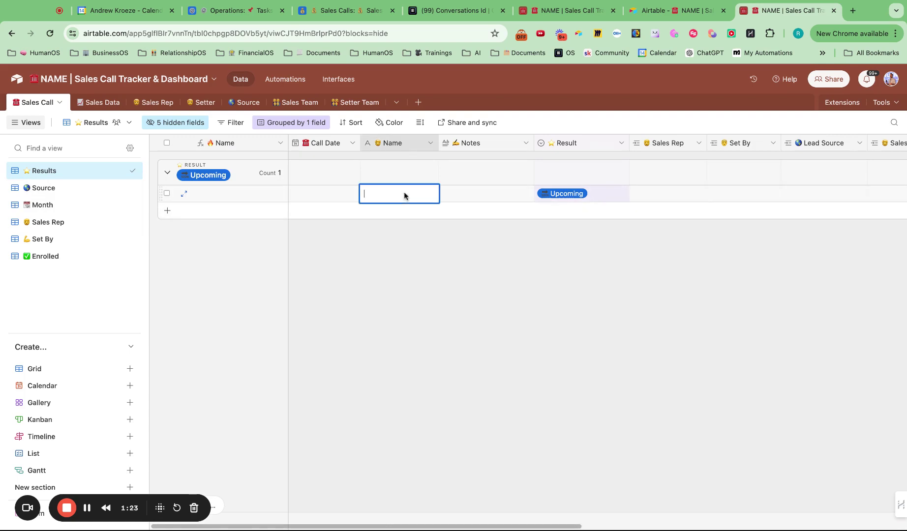
pyautogui.doubleClick(322, 196)
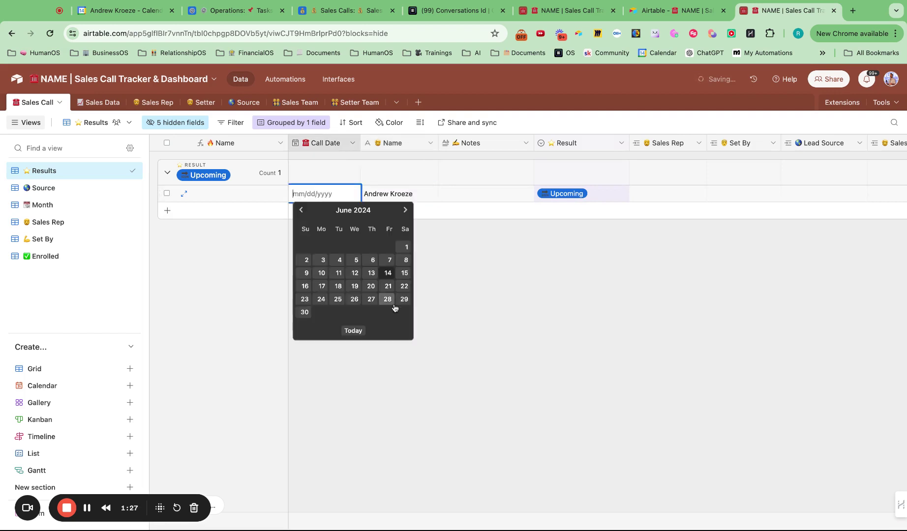
pyautogui.click(339, 286)
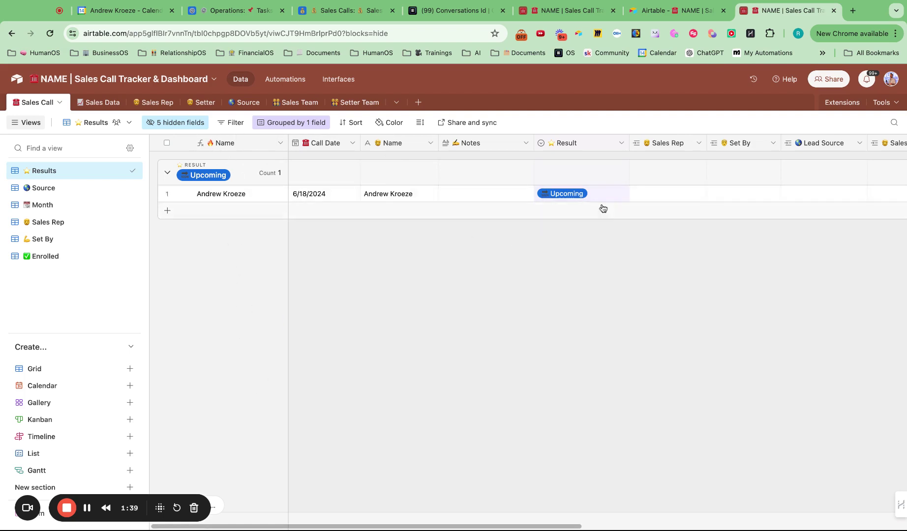
# - Expand the call record to review its details, then close it
pyautogui.click(181, 195)
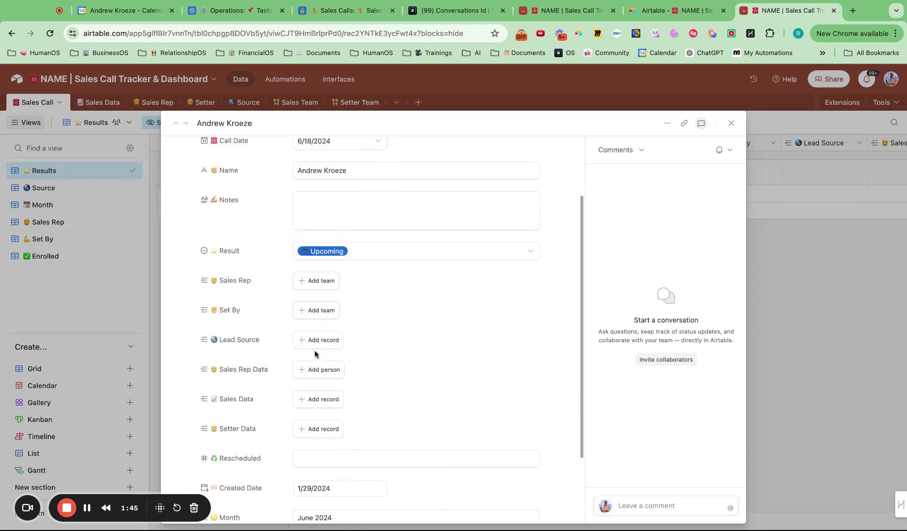
pyautogui.click(732, 124)
pyautogui.hscroll(10, 744, 166)
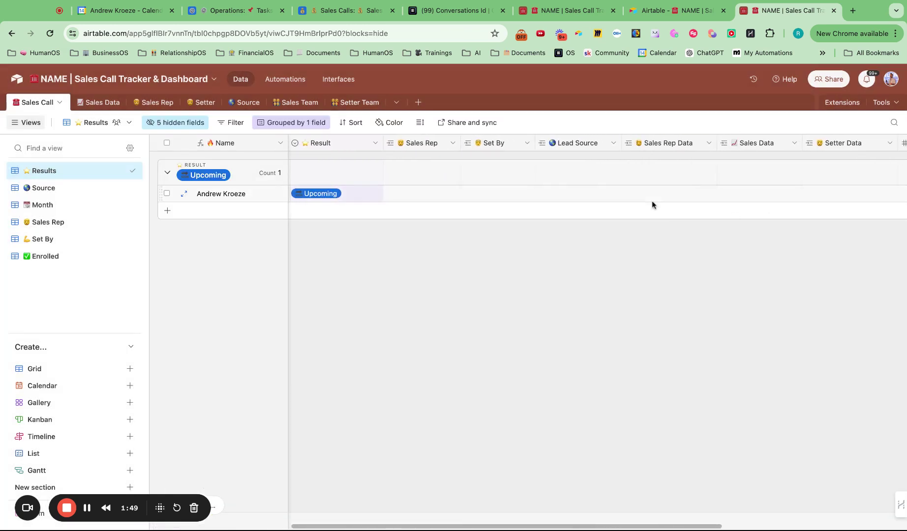
pyautogui.hscroll(1, 652, 201)
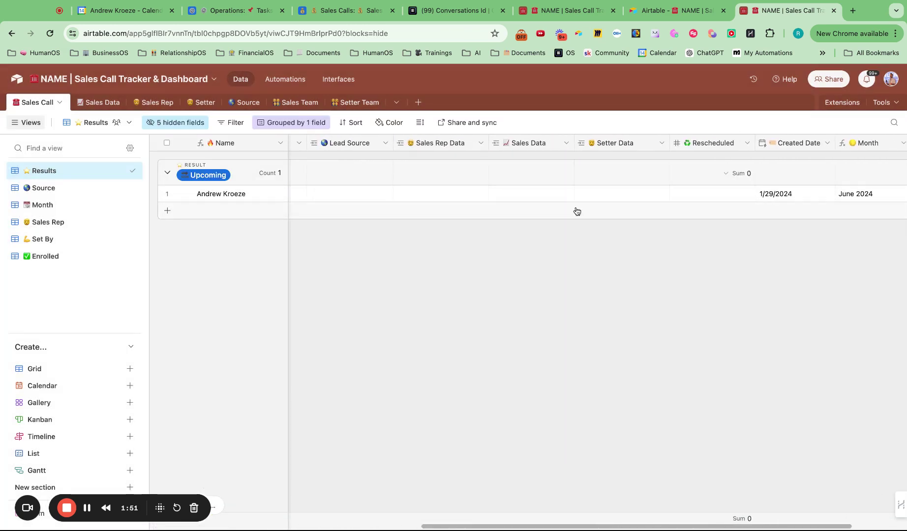
pyautogui.hscroll(-12, 628, 170)
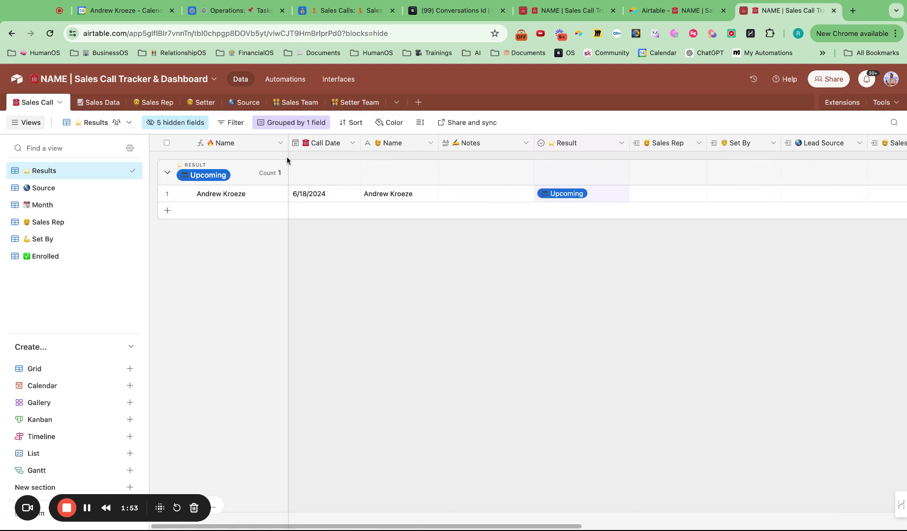
# - In the Setter Team grid, add a setter with their name and Start Date 6/1/2024
pyautogui.click(358, 104)
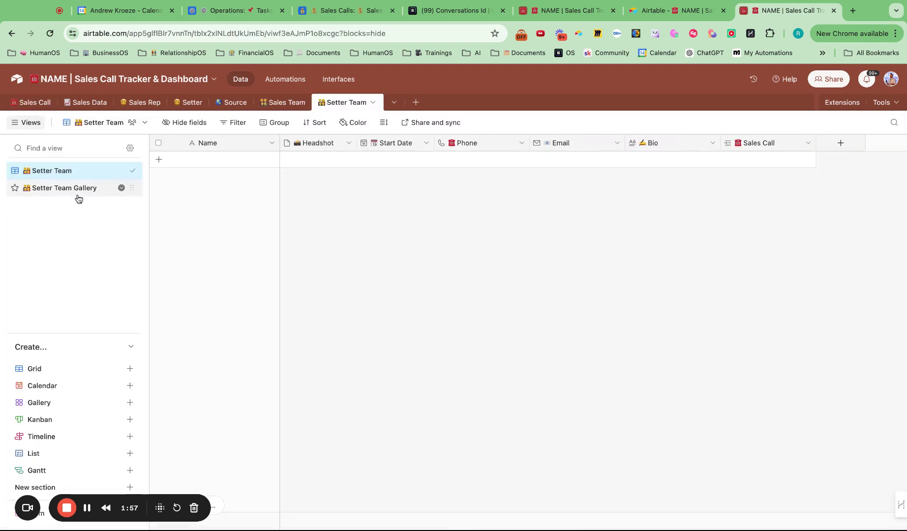
pyautogui.click(75, 194)
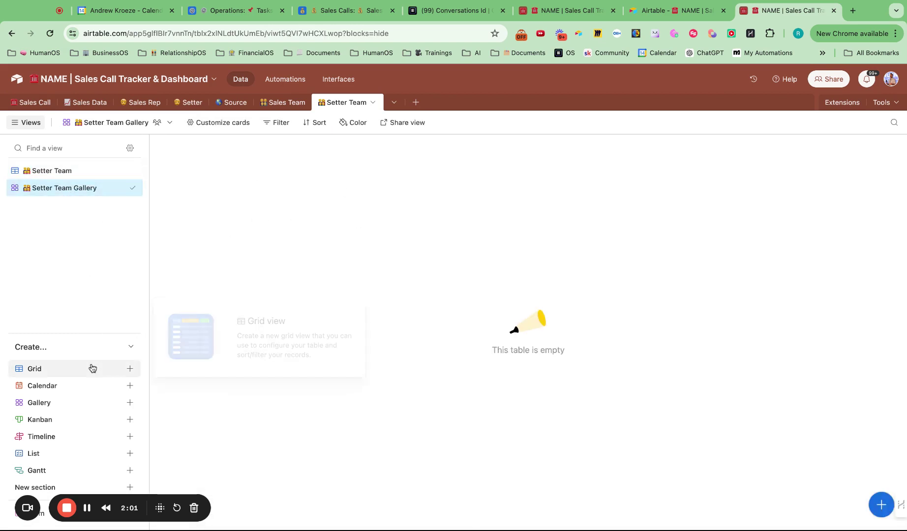
pyautogui.click(72, 171)
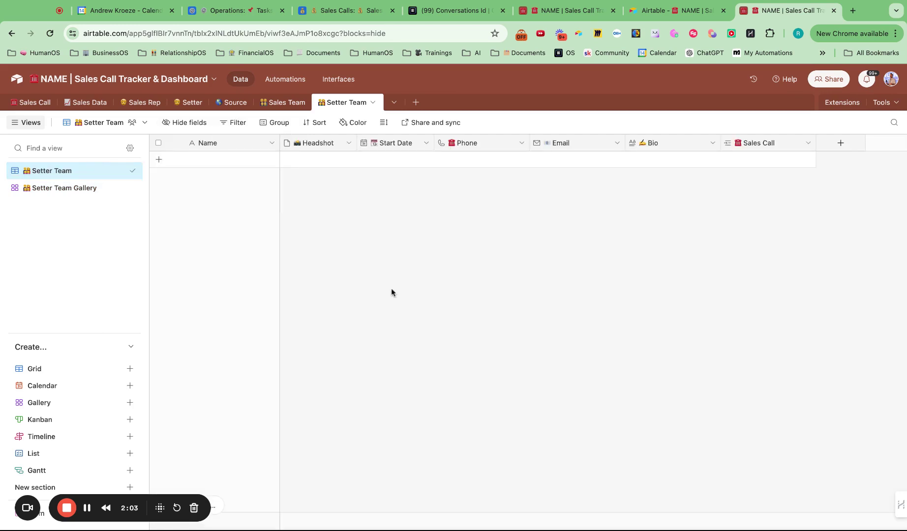
pyautogui.click(159, 160)
pyautogui.write('John Smith')
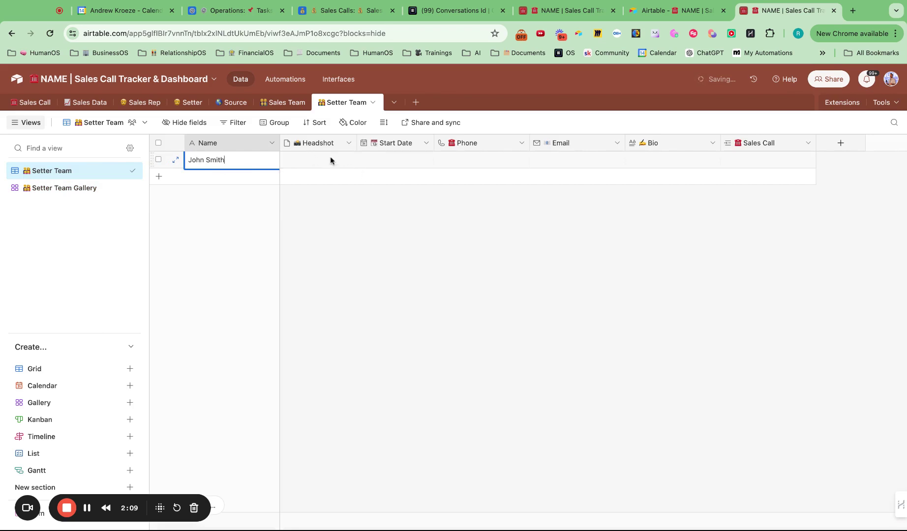
pyautogui.click(376, 161)
pyautogui.click(375, 161)
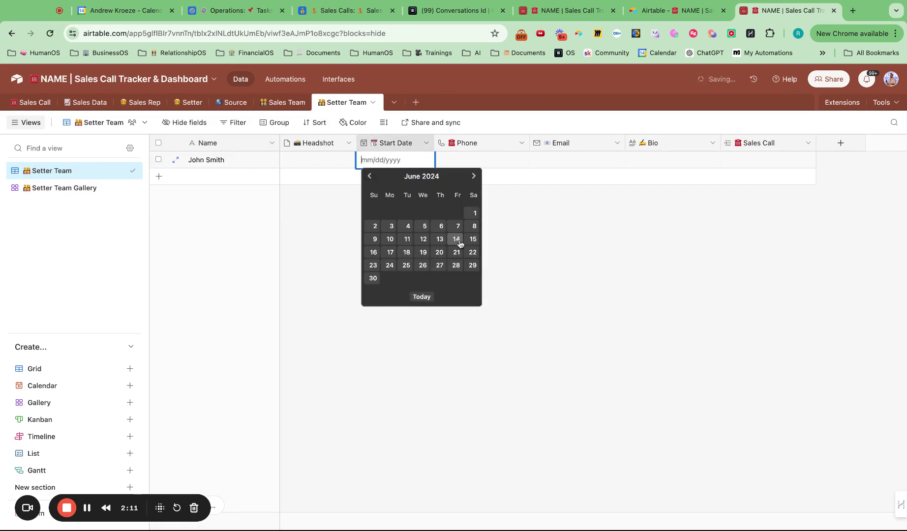
pyautogui.click(474, 213)
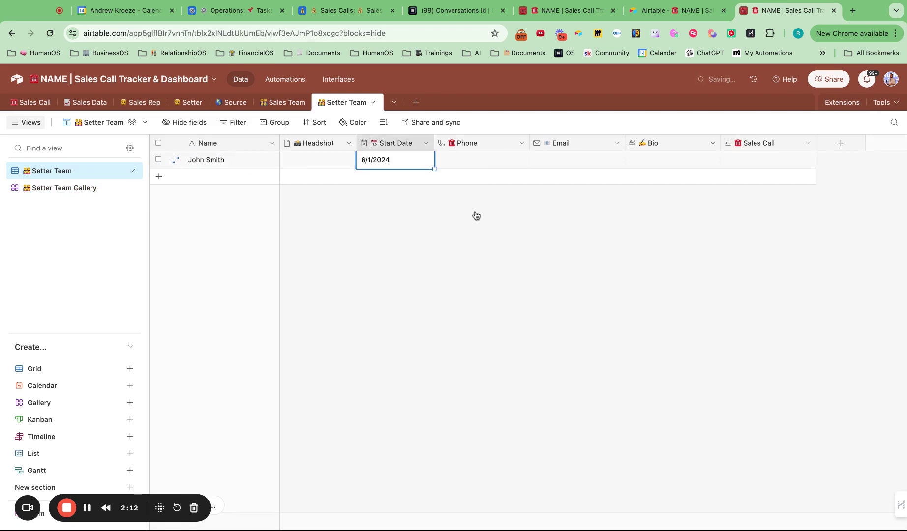
# - Fill in the setter's phone number and e-mail address
pyautogui.click(489, 156)
pyautogui.click(490, 156)
pyautogui.write('5555')
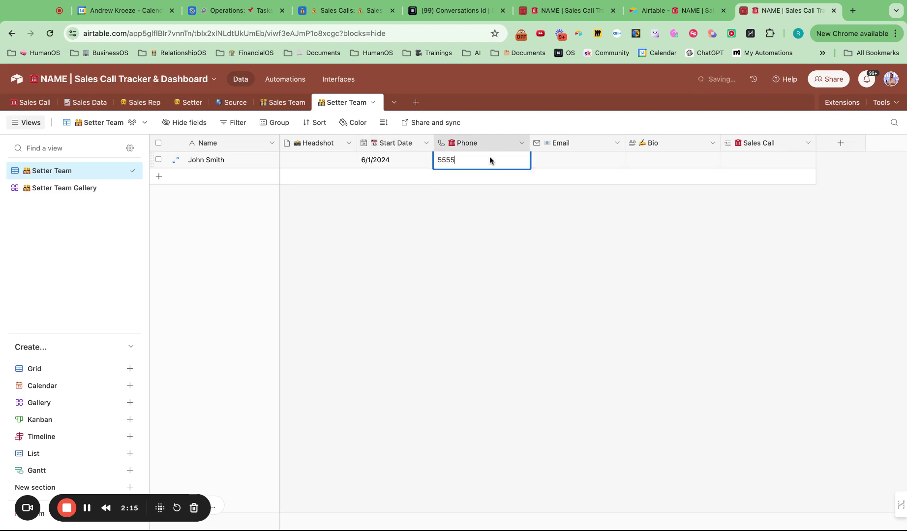
pyautogui.write('5555')
pyautogui.click(554, 163)
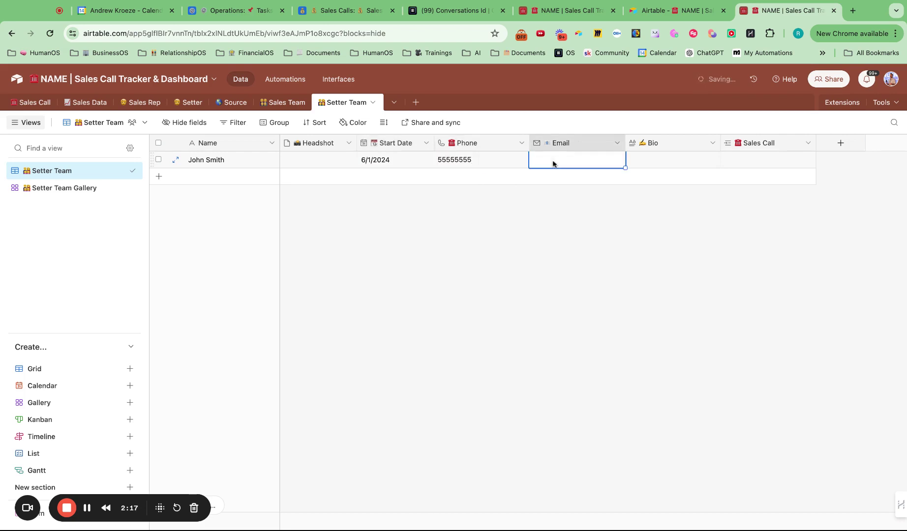
pyautogui.click(554, 163)
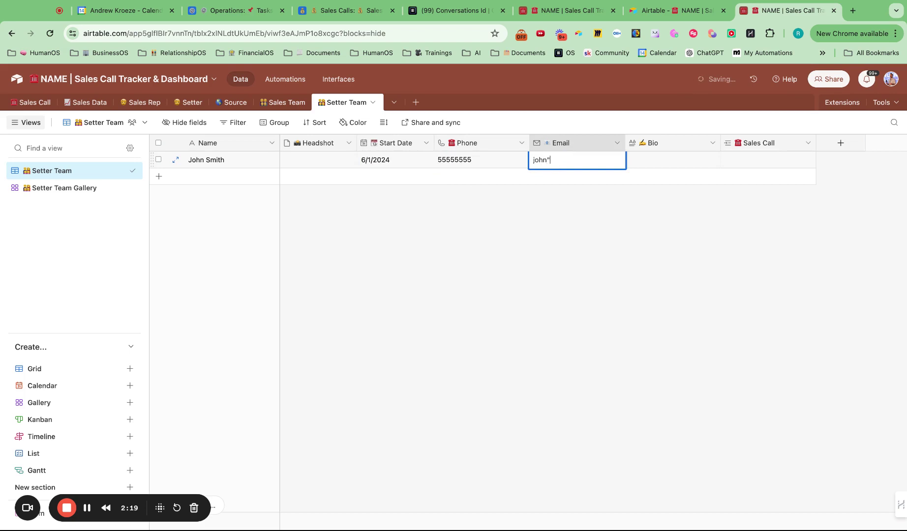
pyautogui.doubleClick(663, 160)
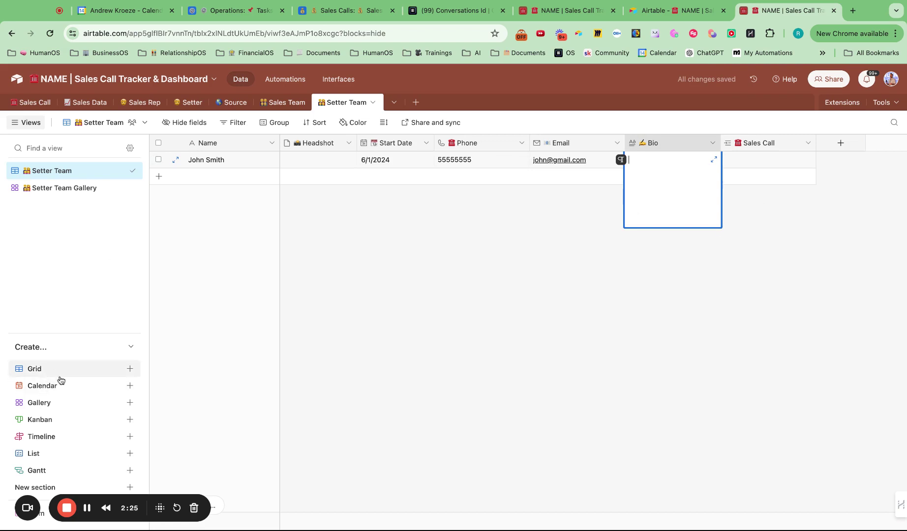
pyautogui.click(59, 489)
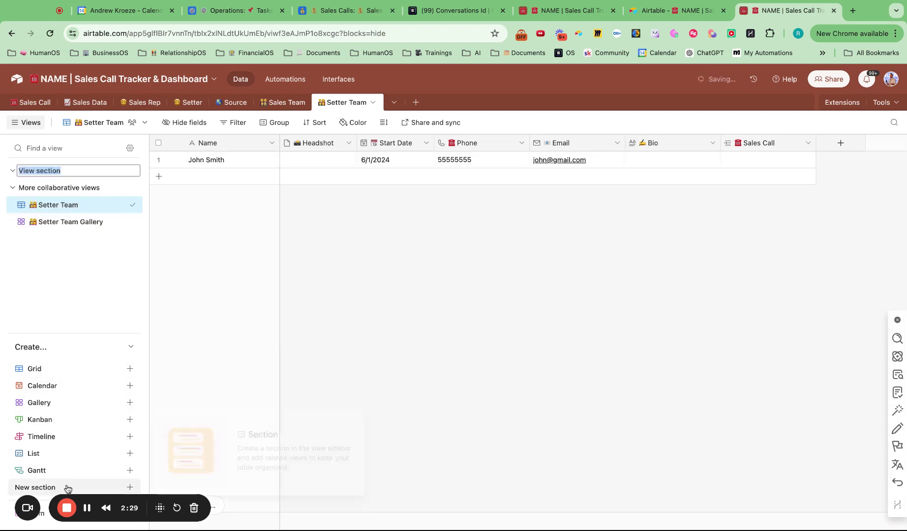
pyautogui.click(250, 217)
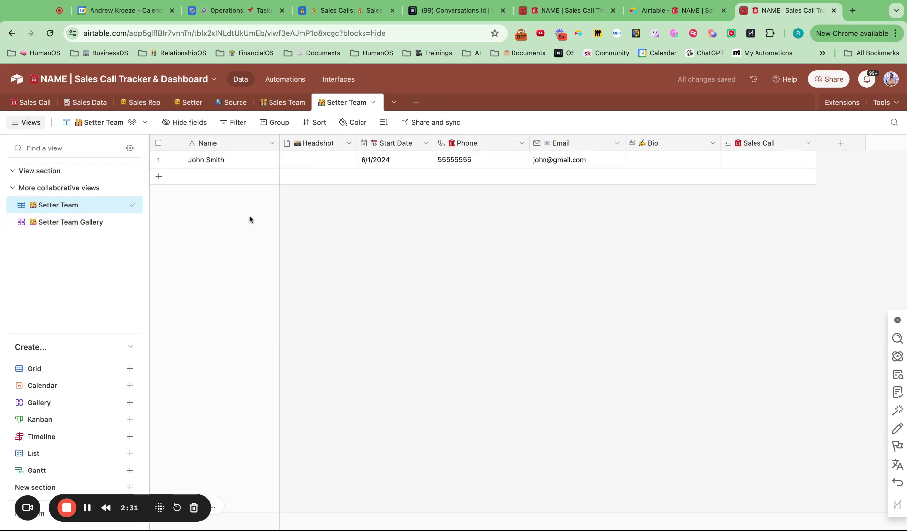
pyautogui.click(122, 171)
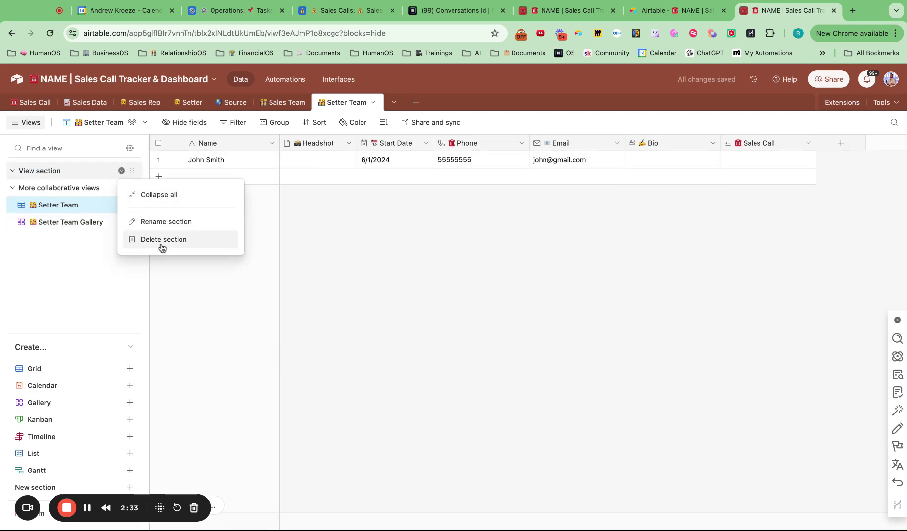
pyautogui.click(162, 240)
pyautogui.click(304, 238)
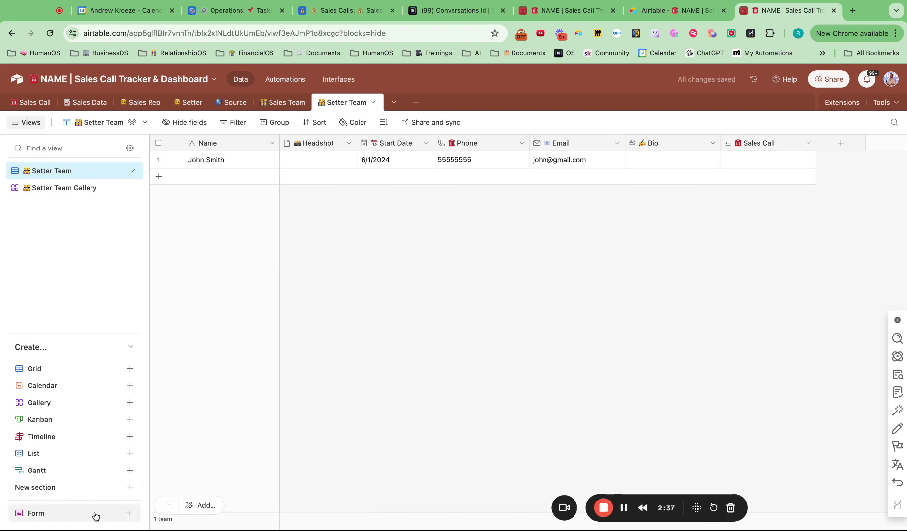
# - Create a Form view for the Setter Team table
pyautogui.click(95, 517)
pyautogui.click(228, 507)
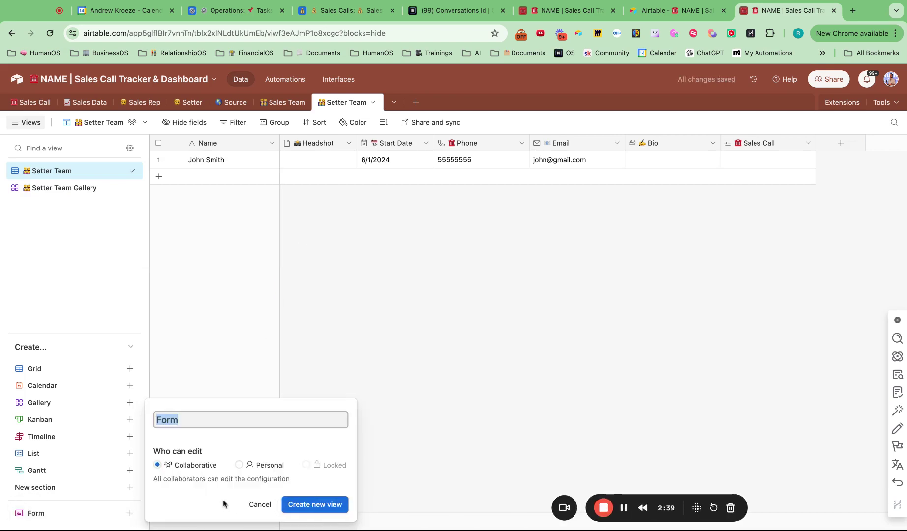
pyautogui.click(318, 506)
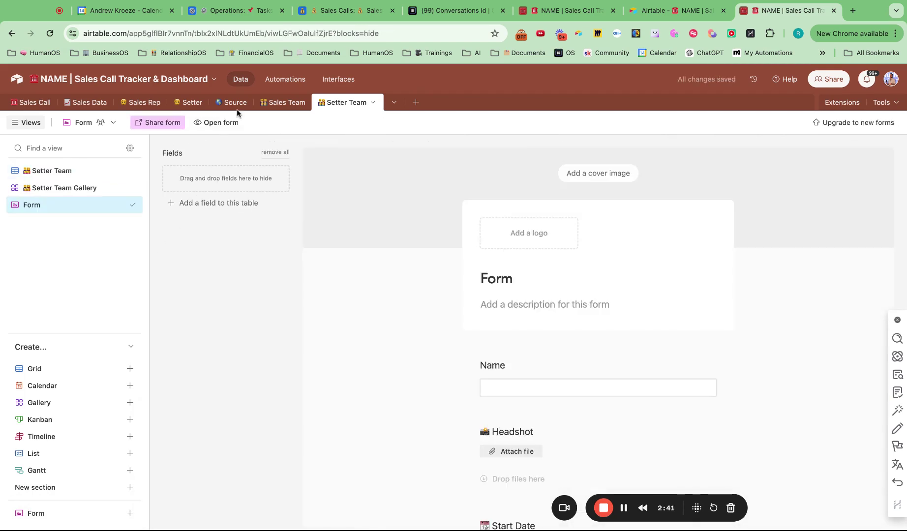
# - Copy the form's share link, review the form, and return to the Setter Team grid
pyautogui.click(156, 129)
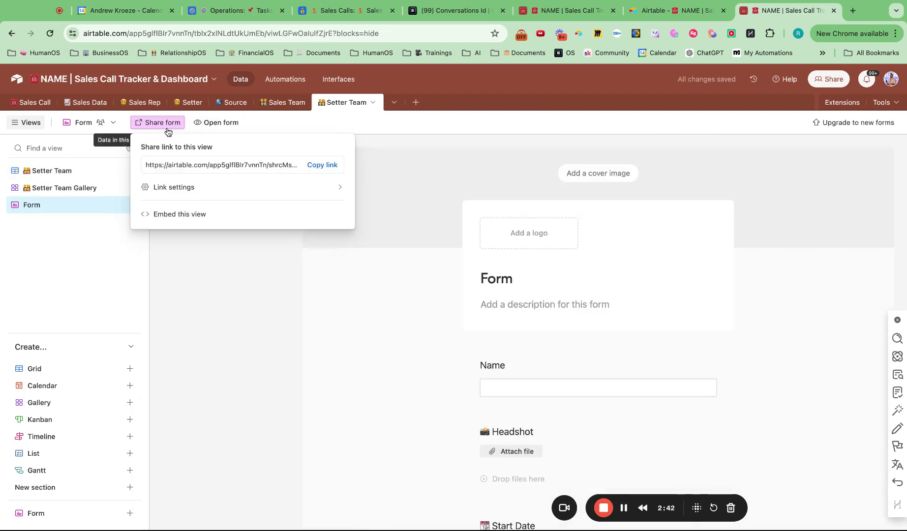
pyautogui.click(329, 167)
pyautogui.scroll(-5, 553, 344)
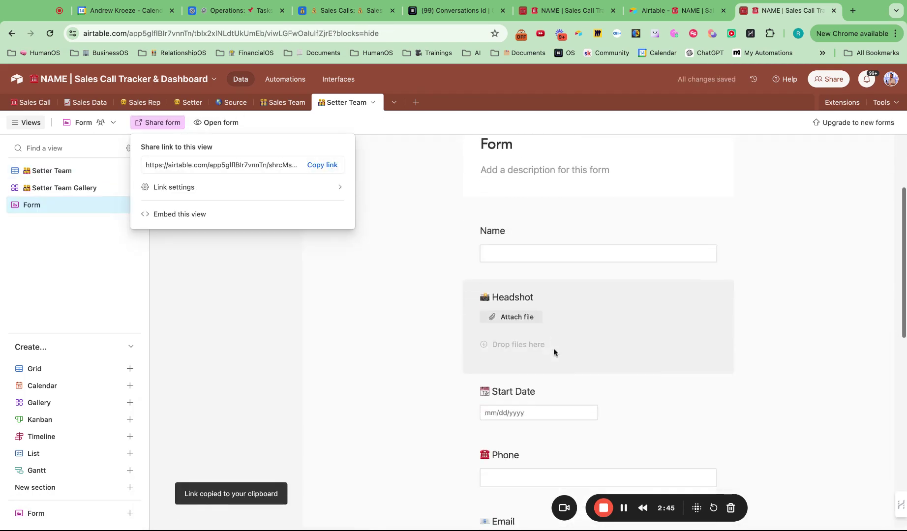
pyautogui.scroll(-8, 534, 315)
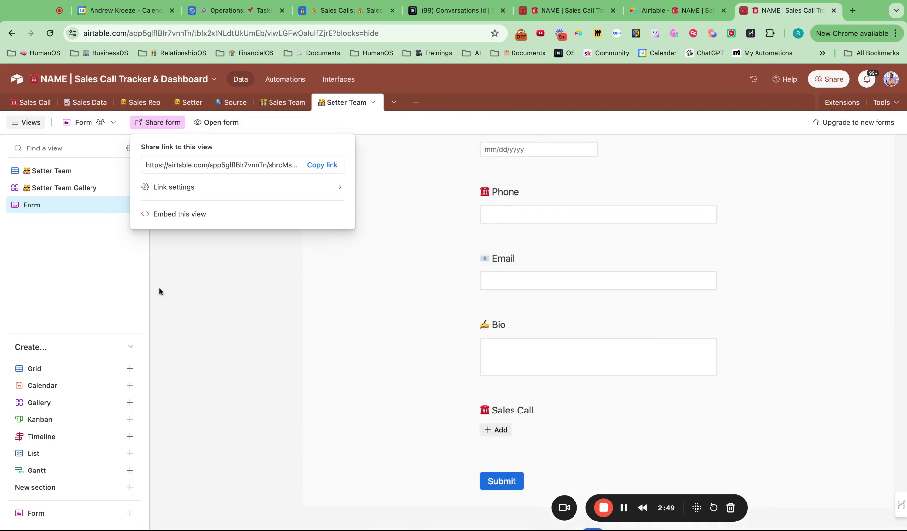
pyautogui.click(52, 168)
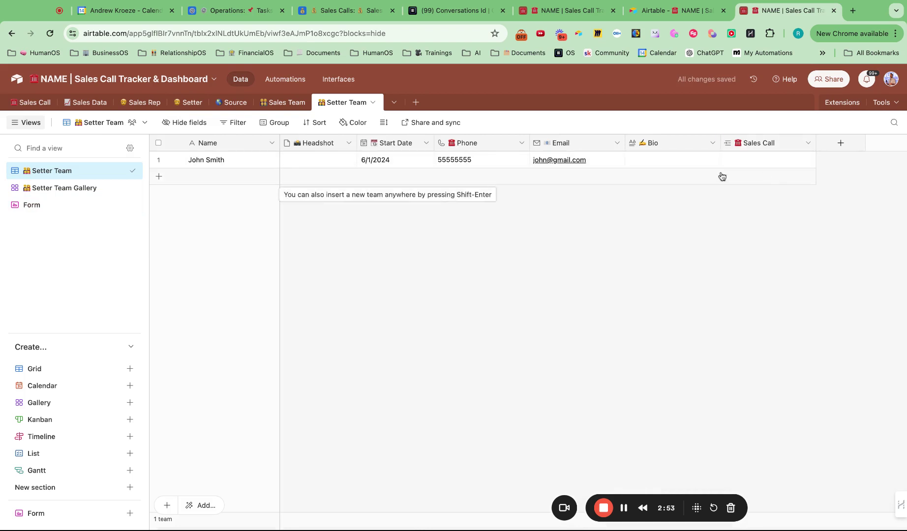
# - Add a 'Sales Calls Booked' Count field counting all linked sales calls, without conditions
pyautogui.click(841, 143)
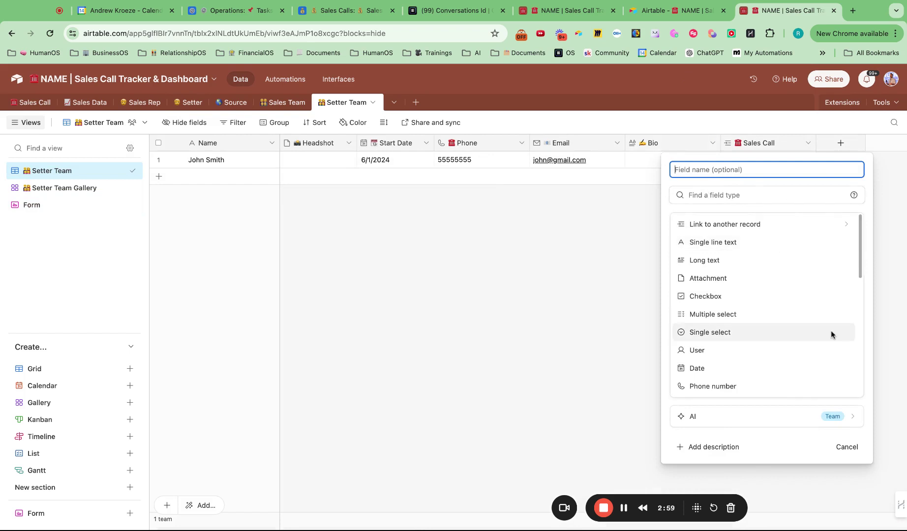
pyautogui.press('super+v')
pyautogui.write('Sales Call')
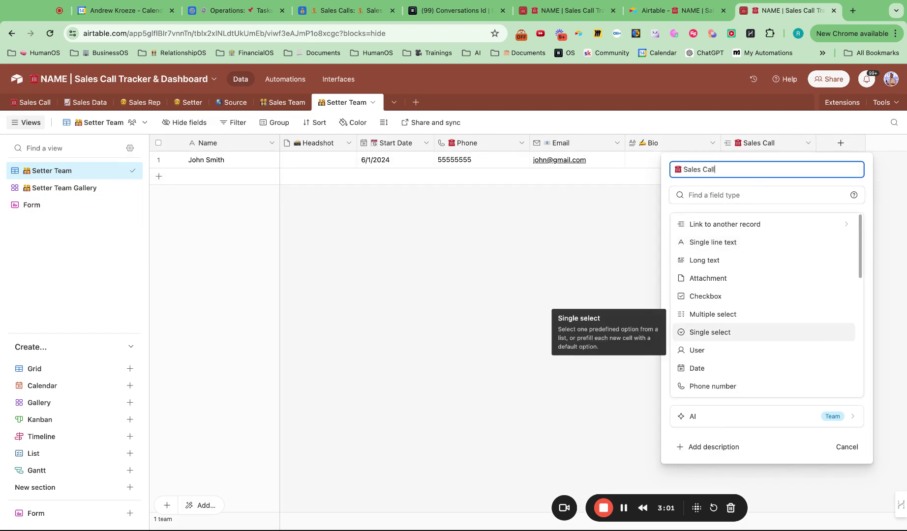
pyautogui.write('s Booked')
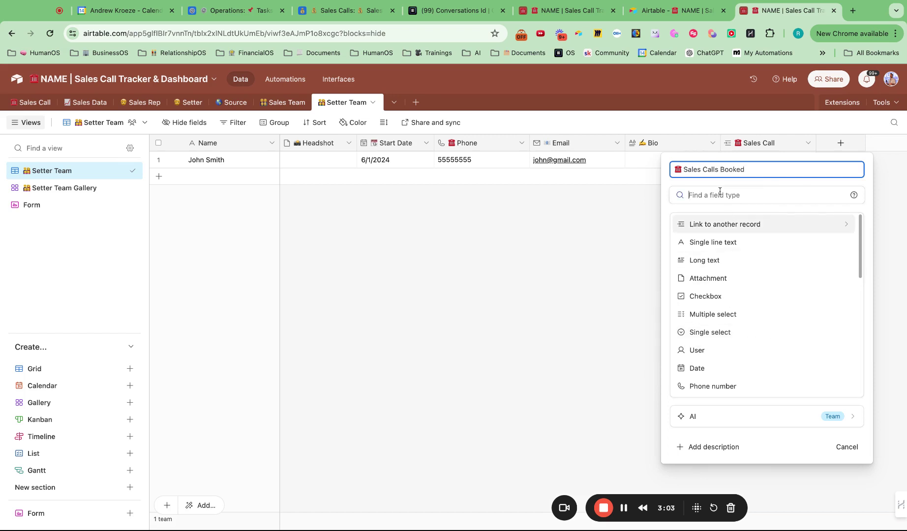
pyautogui.click(720, 192)
pyautogui.write('coun')
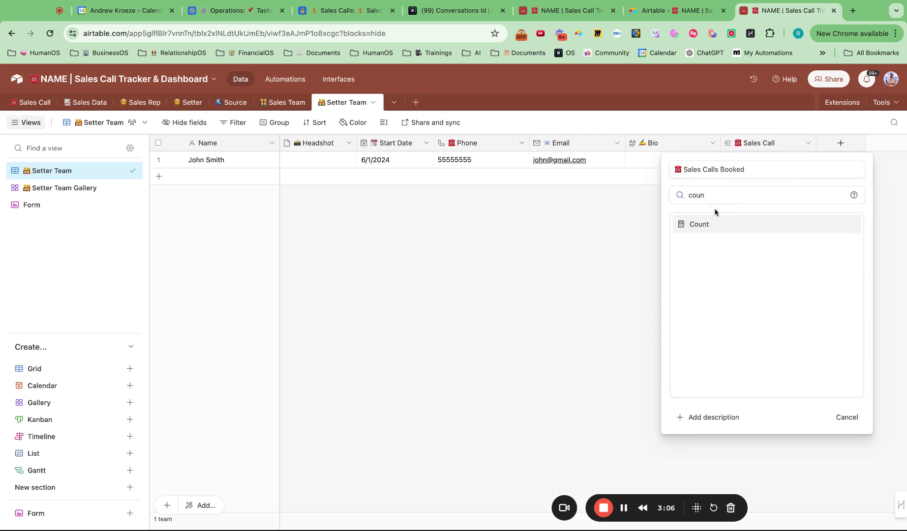
pyautogui.click(715, 223)
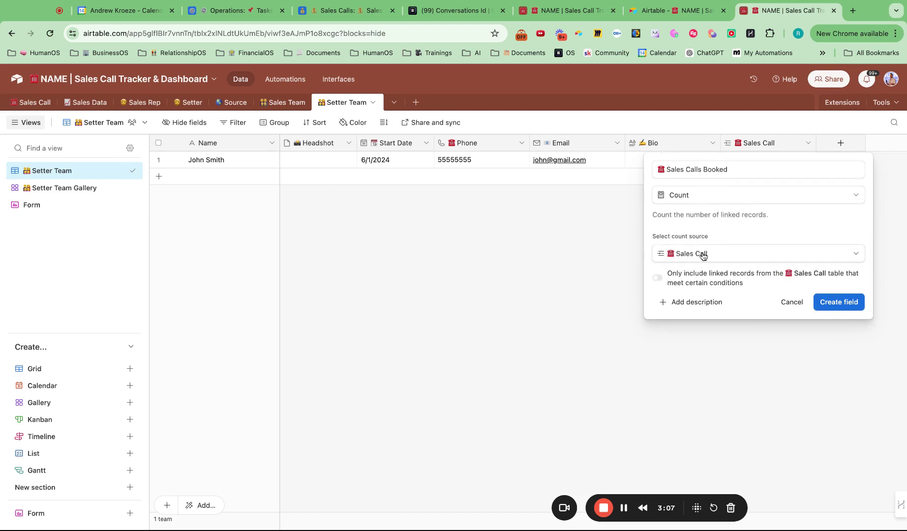
pyautogui.click(658, 278)
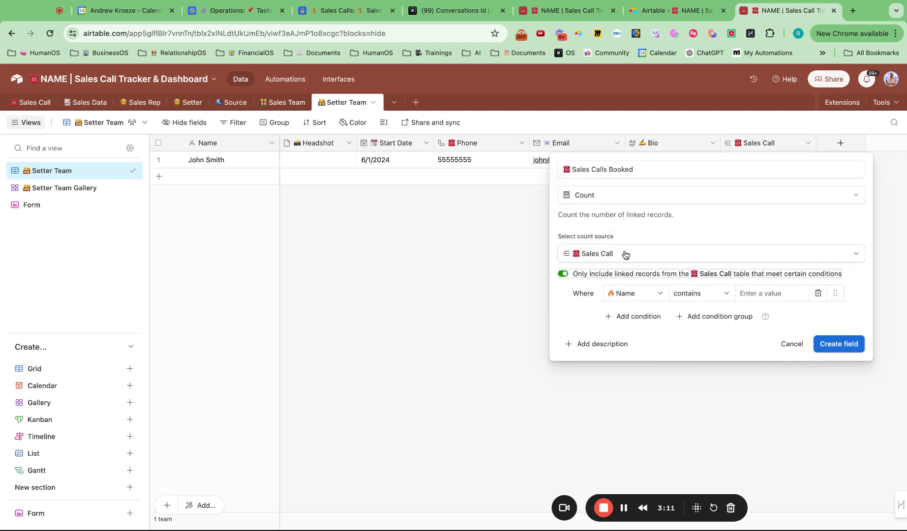
pyautogui.click(563, 275)
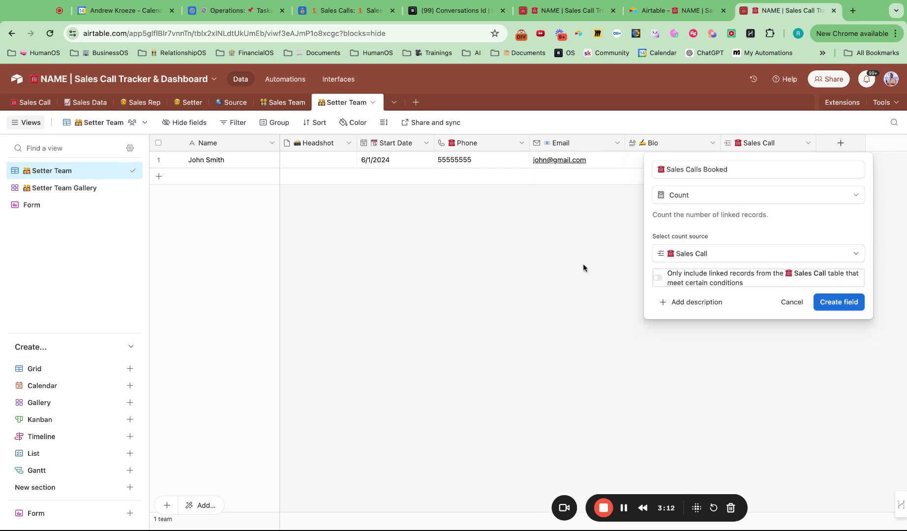
pyautogui.click(848, 306)
# - Link the sales call to the setter so the count reads 1, and narrow that column
pyautogui.click(735, 163)
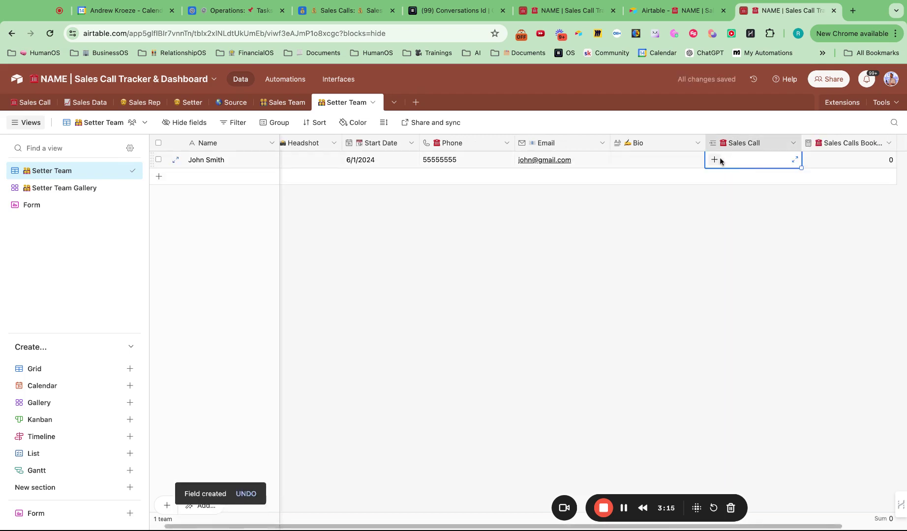
pyautogui.click(719, 160)
pyautogui.click(670, 217)
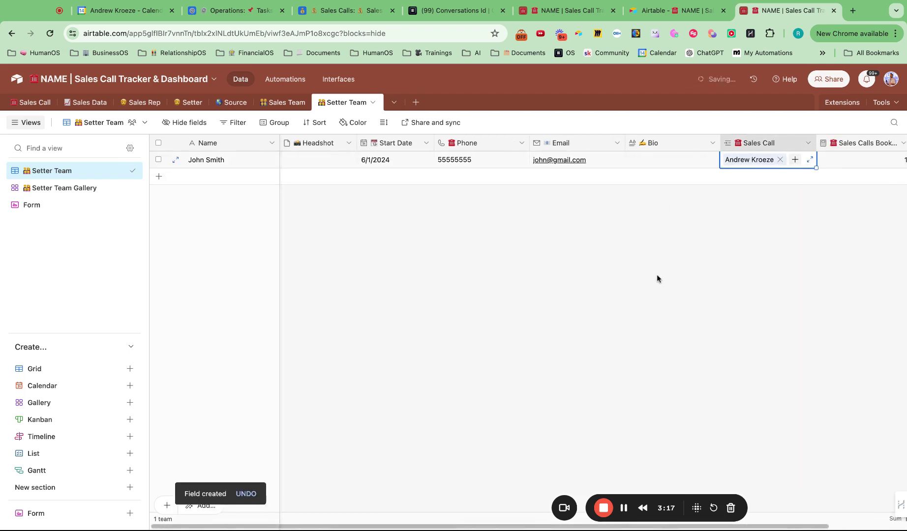
pyautogui.hscroll(2, 865, 172)
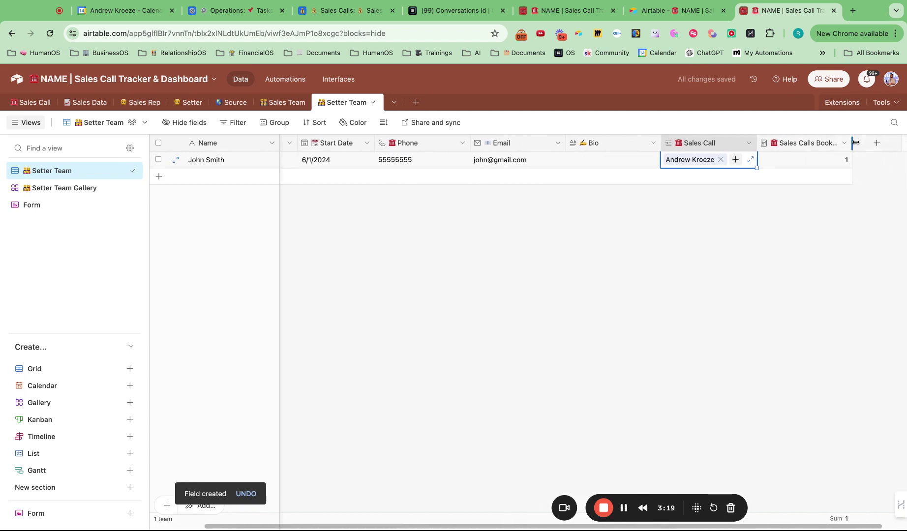
pyautogui.moveTo(853, 143); pyautogui.dragTo(835, 143)
pyautogui.hscroll(-2, 673, 303)
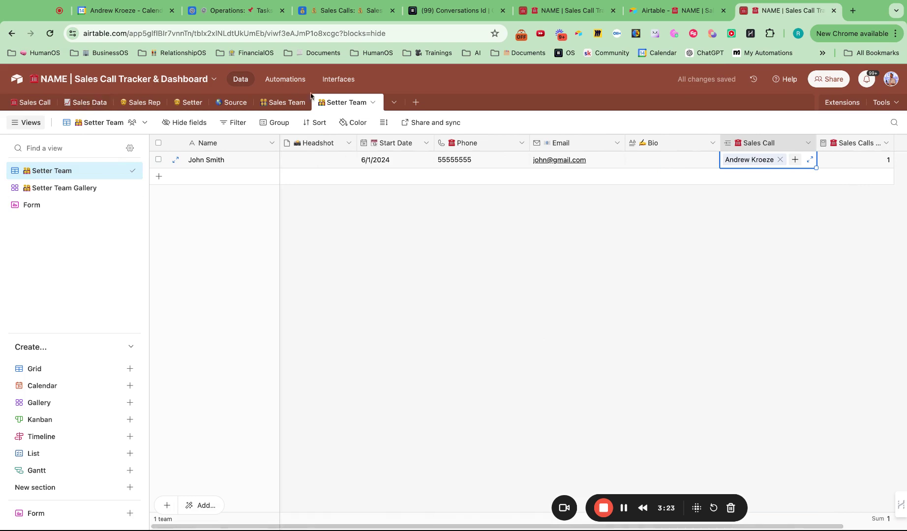
pyautogui.click(277, 107)
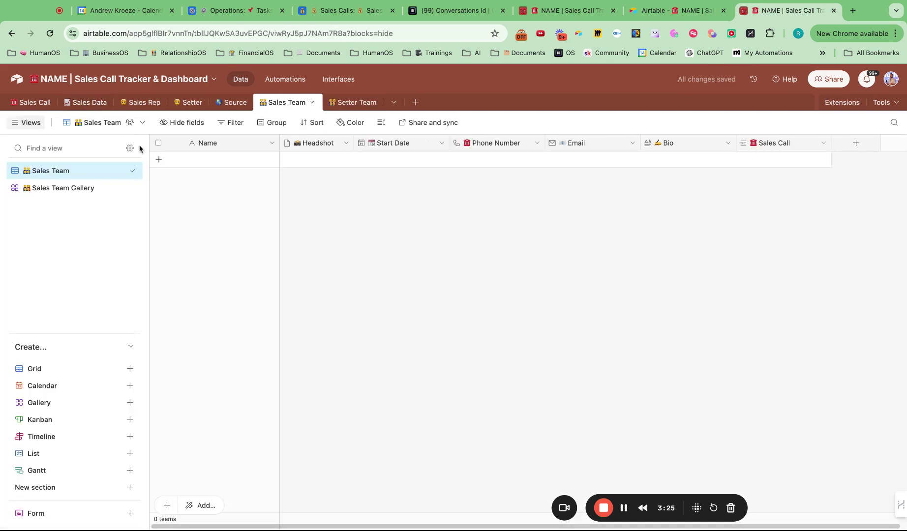
# - Add a sales rep to Sales Team with their name and Start Date 6/15/2024
pyautogui.click(158, 159)
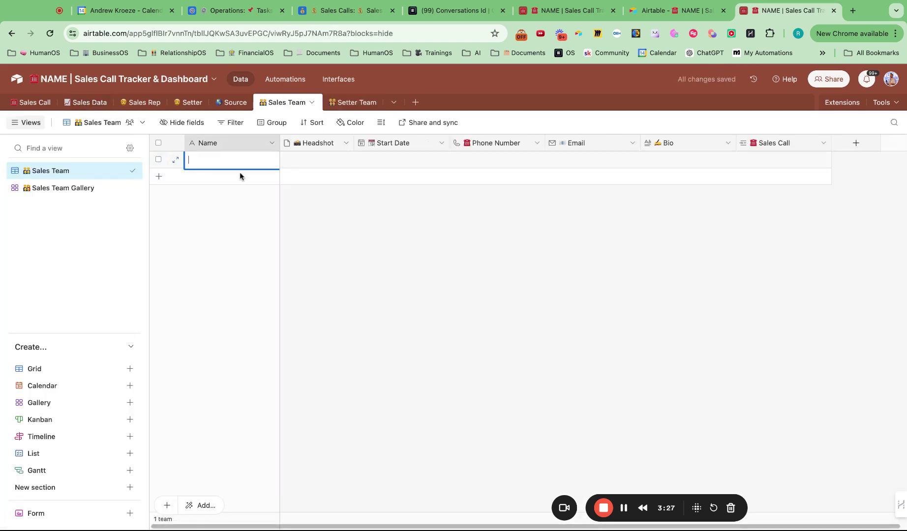
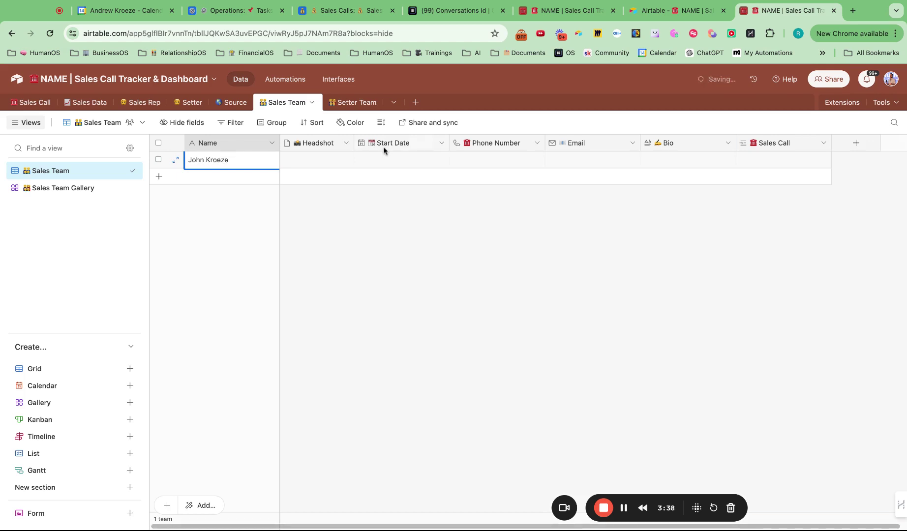
pyautogui.click(385, 160)
pyautogui.click(384, 160)
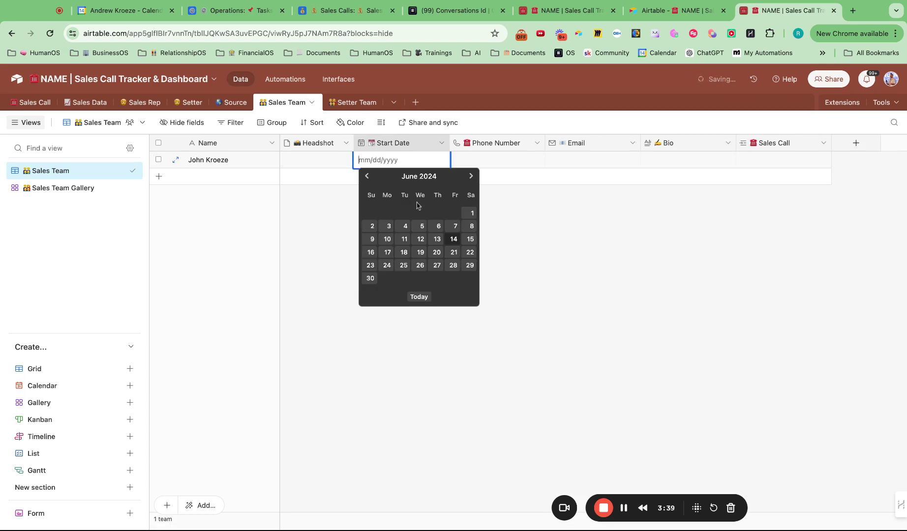
pyautogui.click(470, 239)
pyautogui.click(495, 166)
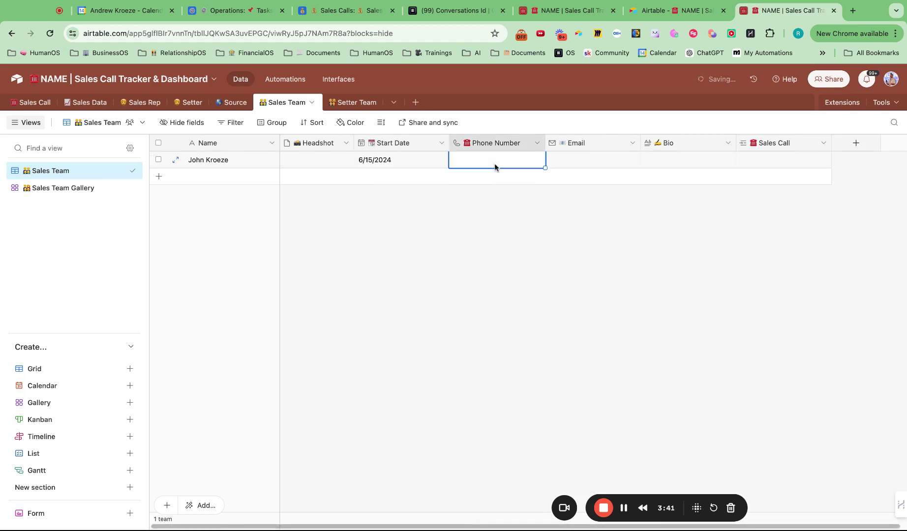
pyautogui.click(496, 166)
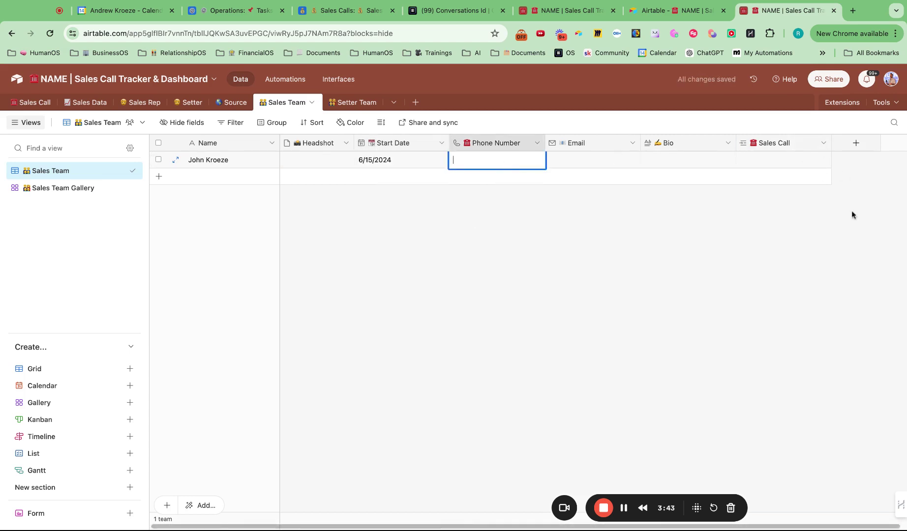
pyautogui.click(27, 104)
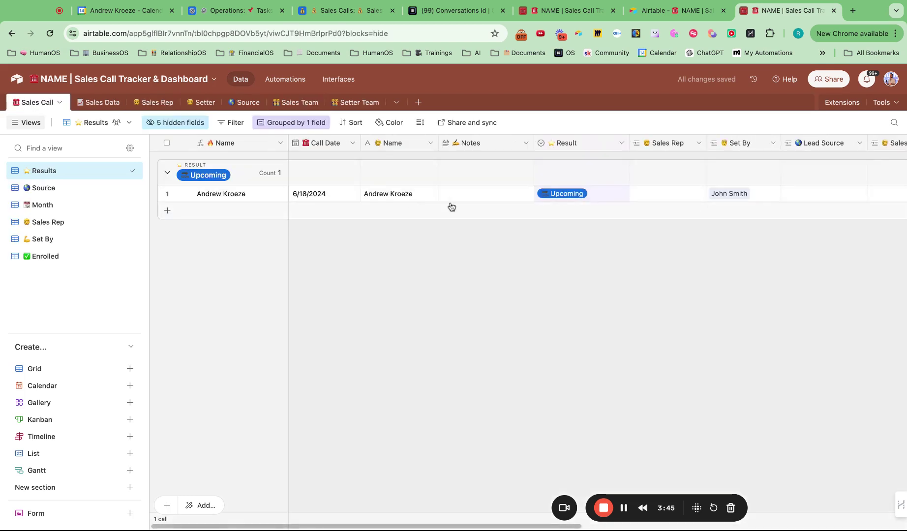
# - Link the new sales rep to the upcoming call and verify the link in Setter Team and Sales Team
pyautogui.click(681, 194)
pyautogui.click(639, 193)
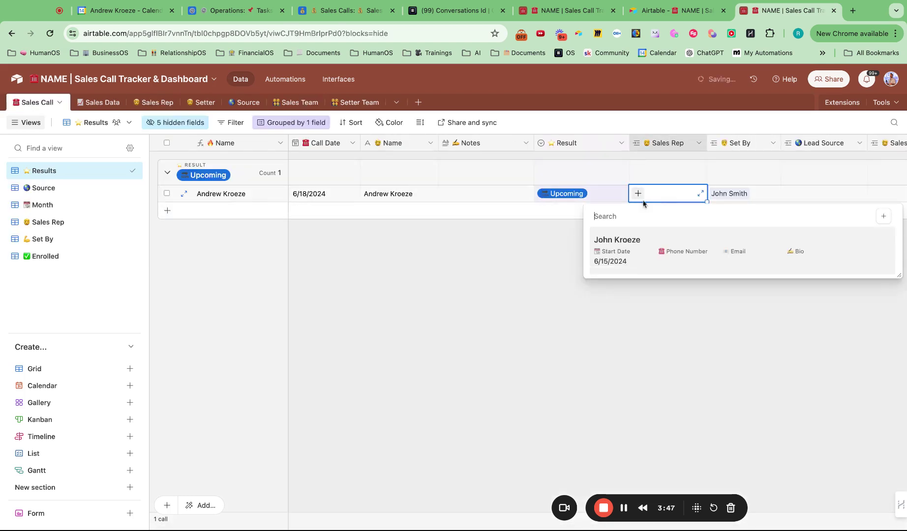
pyautogui.click(657, 252)
pyautogui.click(696, 285)
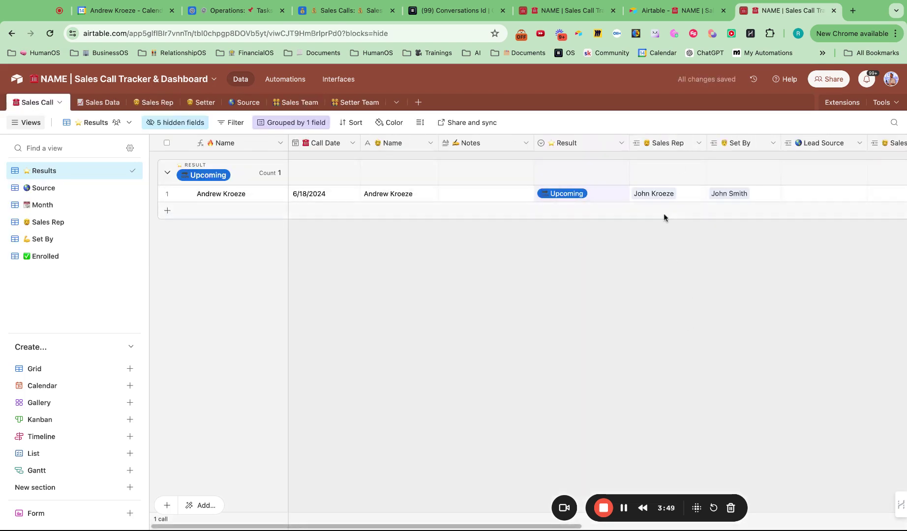
pyautogui.click(356, 102)
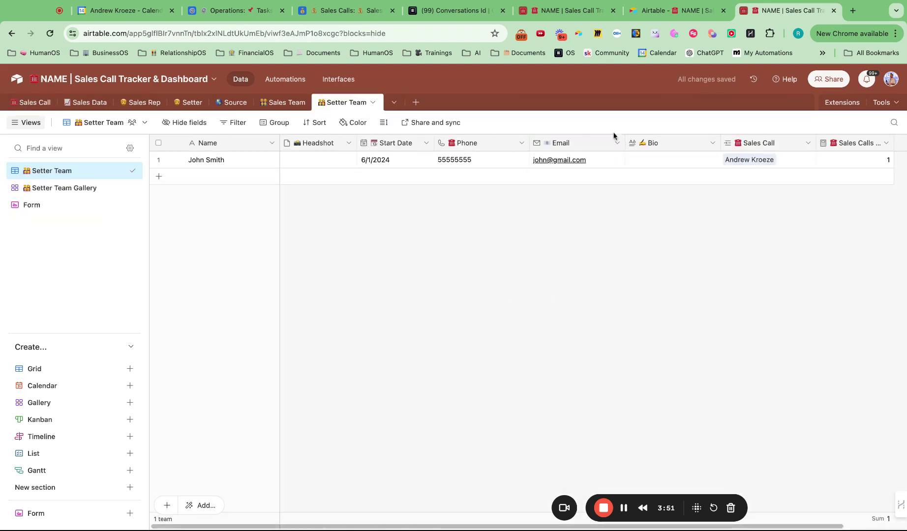
pyautogui.click(283, 102)
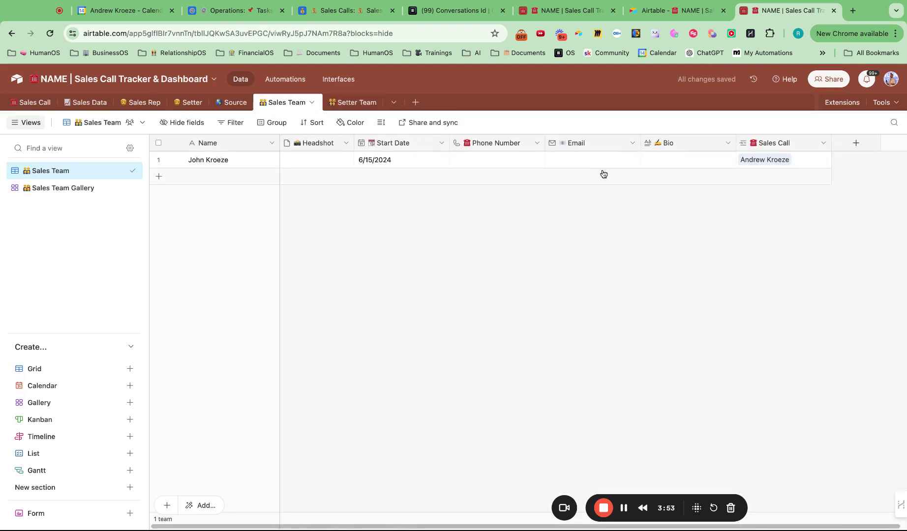
pyautogui.click(856, 143)
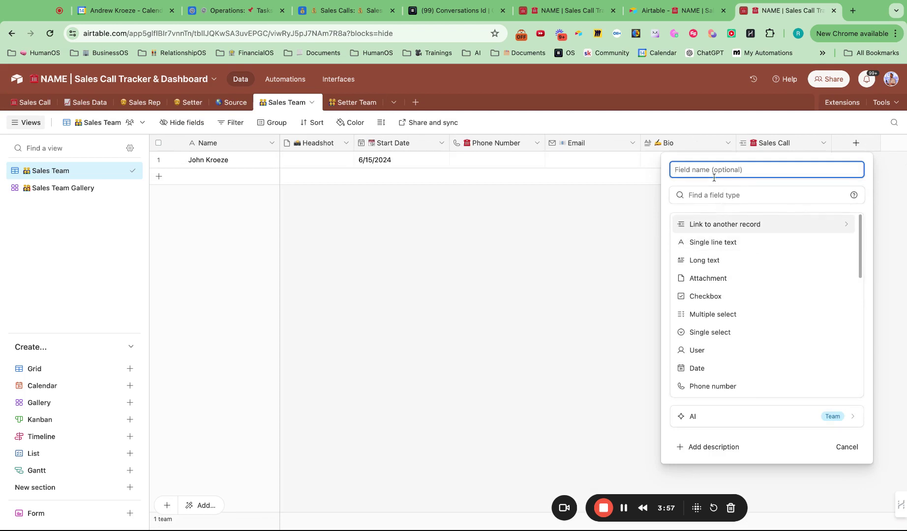
# - Create an emoji-prefixed 'Sales Calls Booked' Count field in Sales Team, then select the Headshot cell
pyautogui.write('Sales Calls Booked')
pyautogui.click(729, 195)
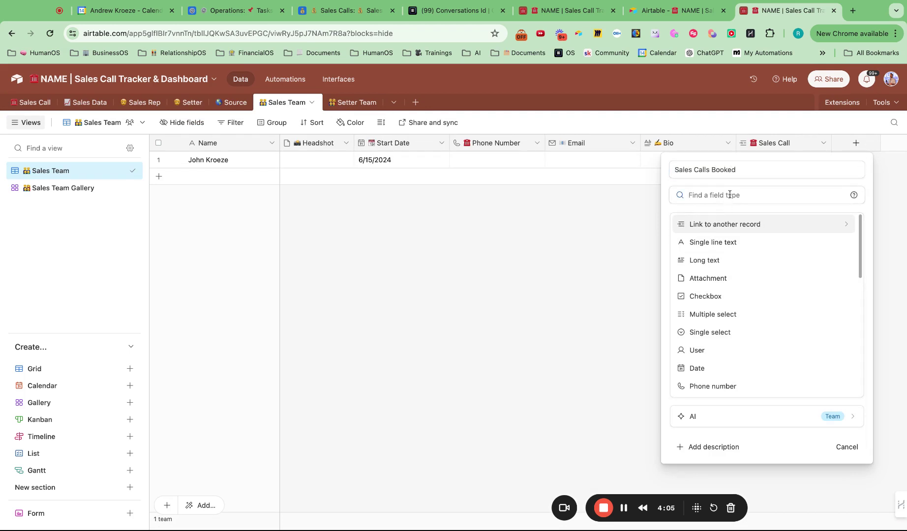
pyautogui.write('count')
pyautogui.click(710, 228)
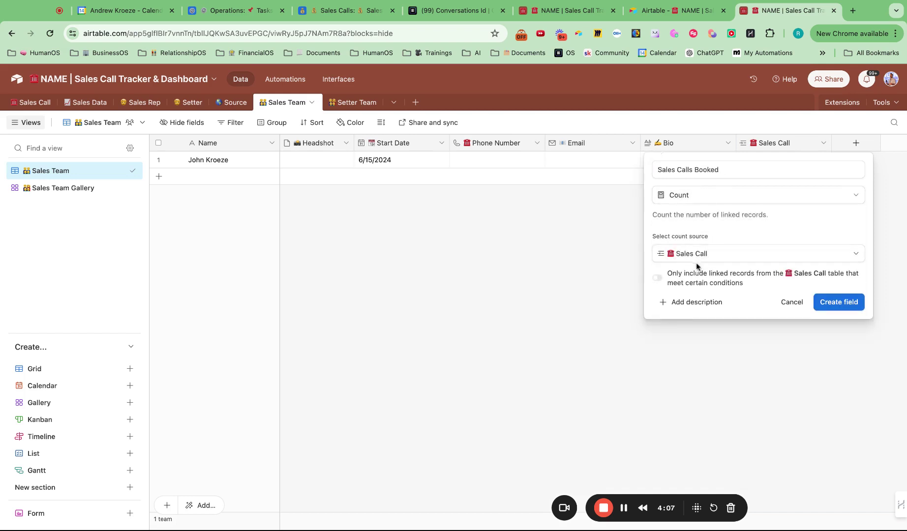
pyautogui.click(659, 170)
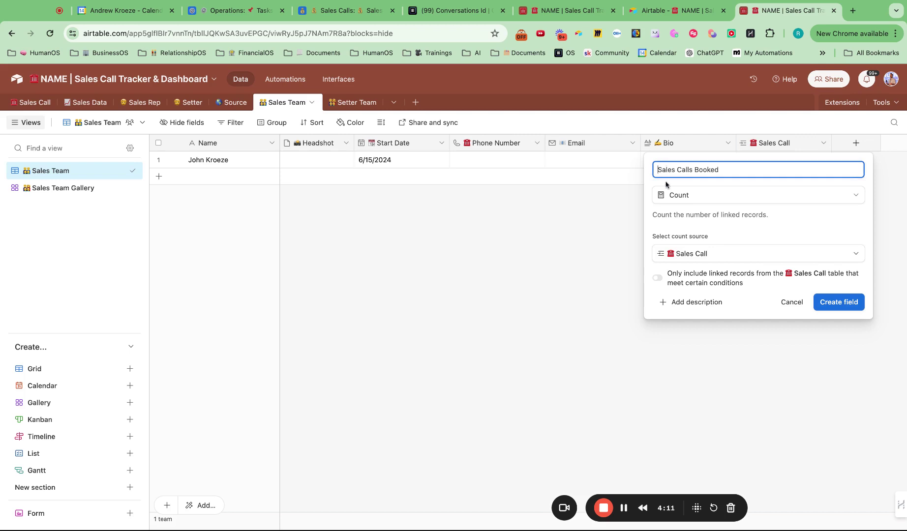
pyautogui.write('🏛')
pyautogui.click(856, 303)
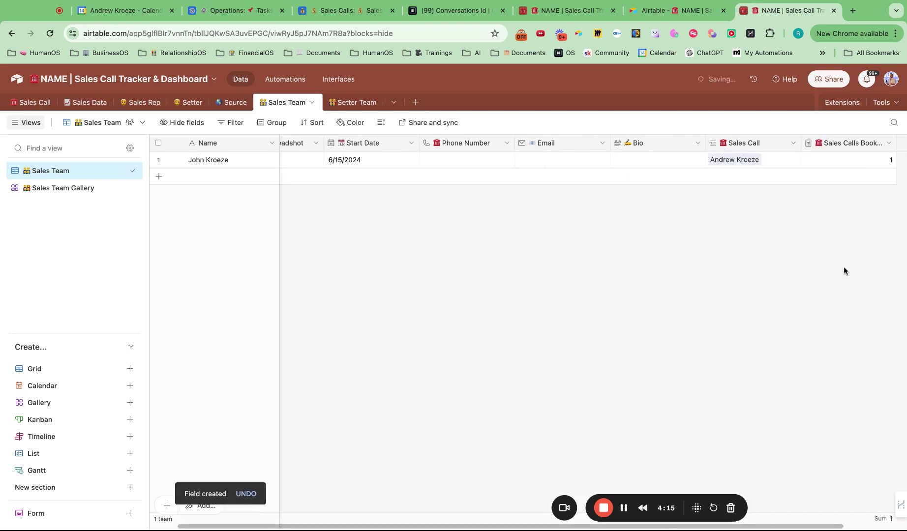
pyautogui.hscroll(-1, 586, 221)
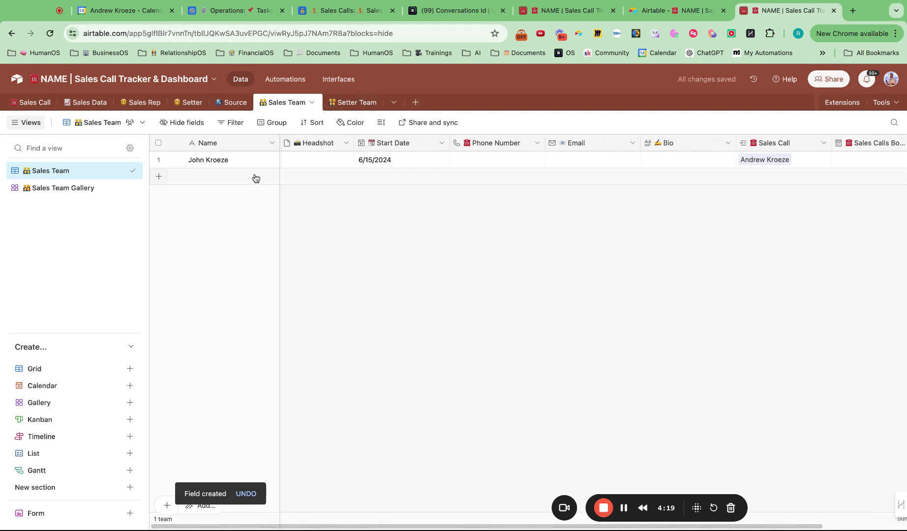
pyautogui.click(304, 159)
# - Cancel the headshot upload, view the Sales Team gallery, and return to the Sales Call table
pyautogui.click(290, 161)
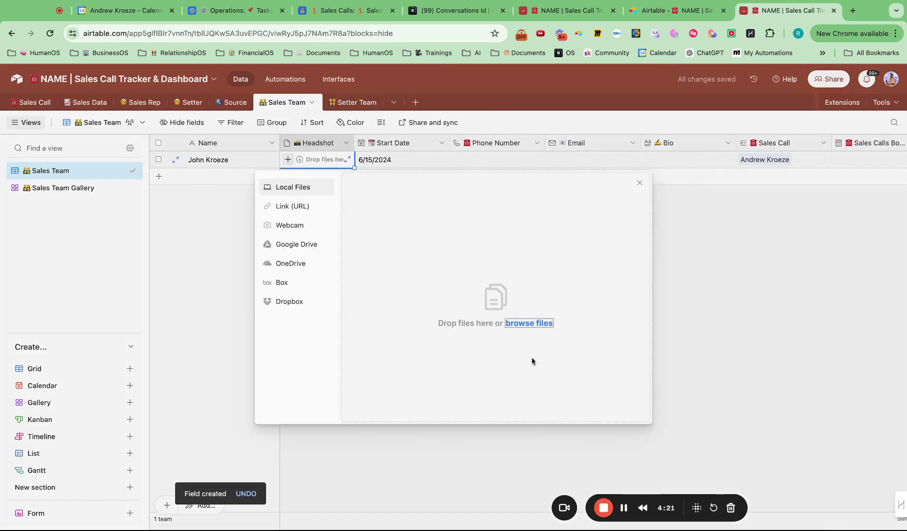
pyautogui.click(640, 183)
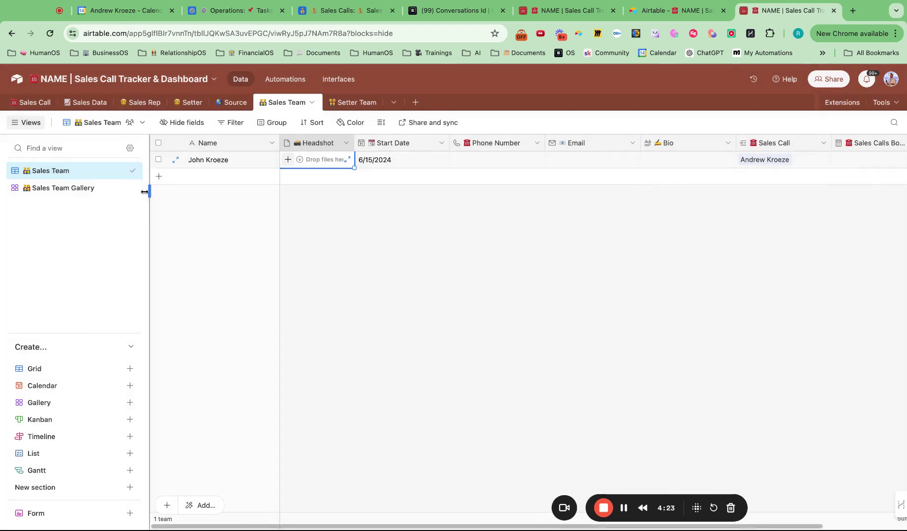
pyautogui.click(73, 188)
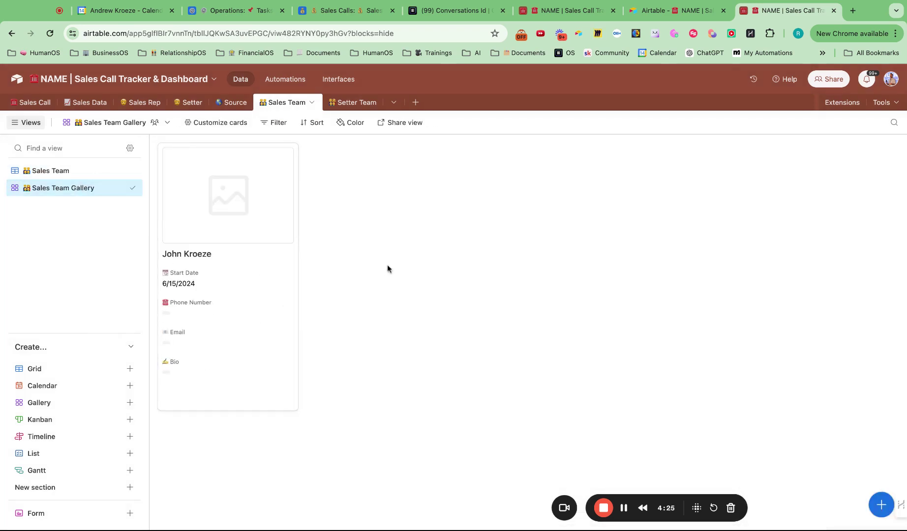
pyautogui.click(35, 103)
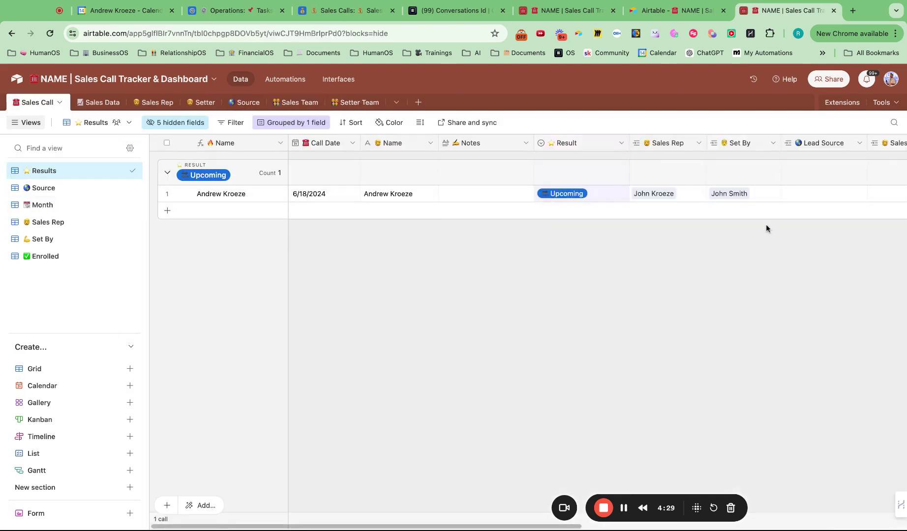
# - Add Facebook Organic, Facebook Ads, YouTube and VSL as records in the Source table
pyautogui.click(245, 104)
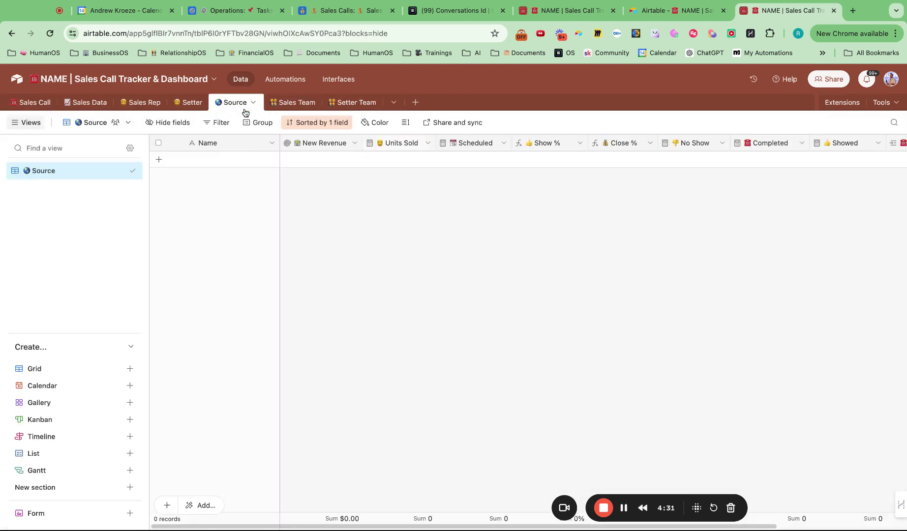
pyautogui.click(158, 162)
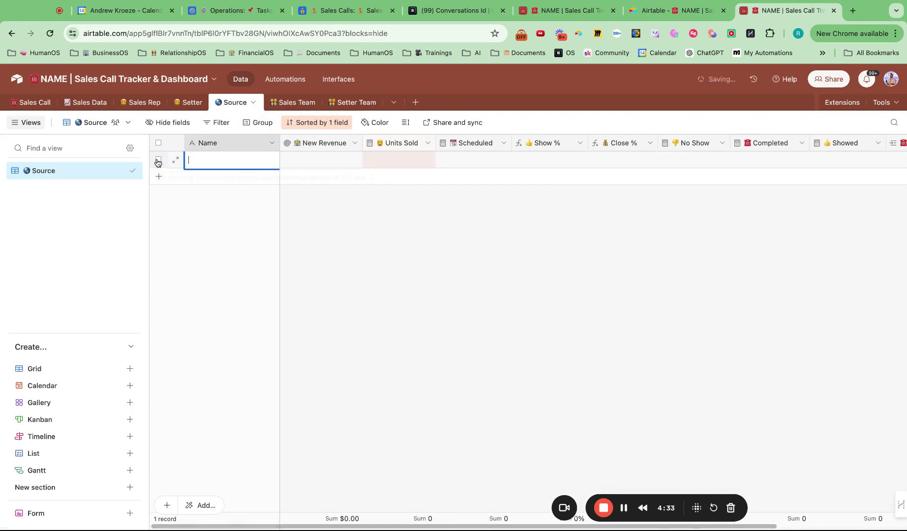
pyautogui.write('Facebook Organic')
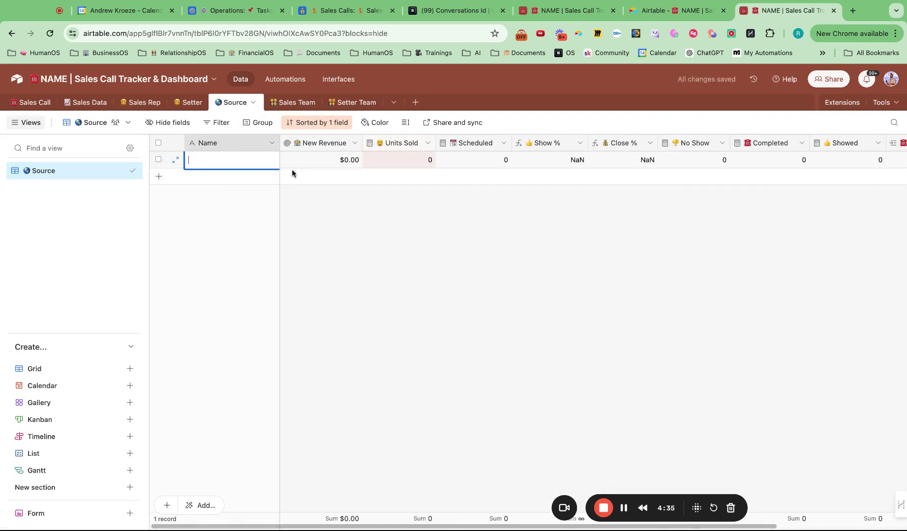
pyautogui.click(159, 176)
pyautogui.write('FAcebo')
pyautogui.press('BackSpace')
pyautogui.press('BackSpace')
pyautogui.press('BackSpace')
pyautogui.press('BackSpace')
pyautogui.press('BackSpace')
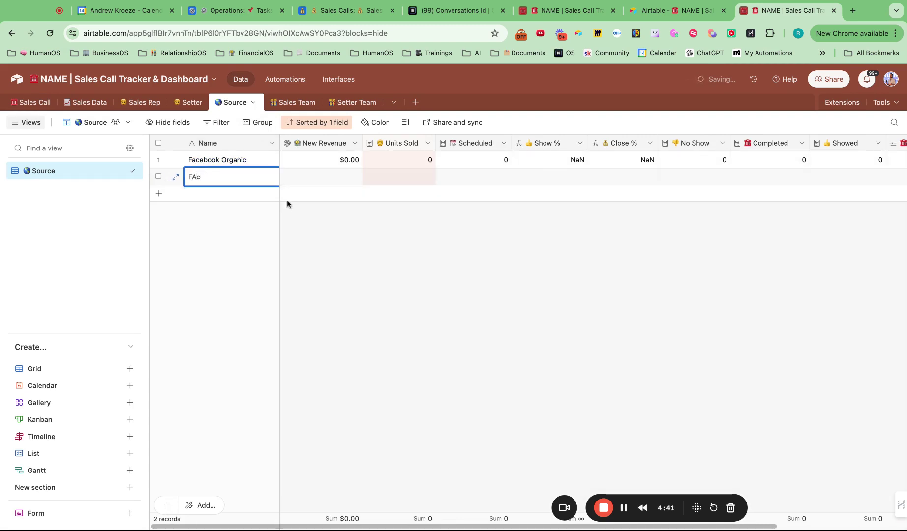
pyautogui.write('acebook Ads')
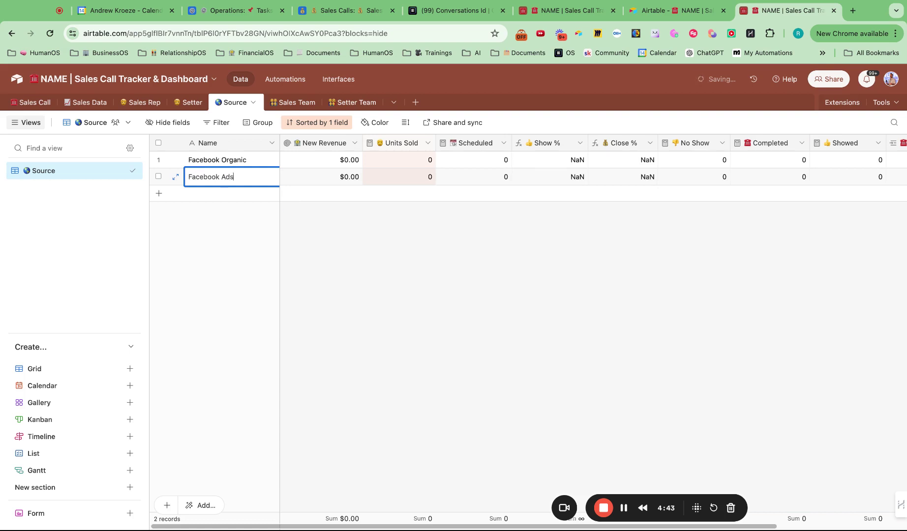
pyautogui.click(160, 194)
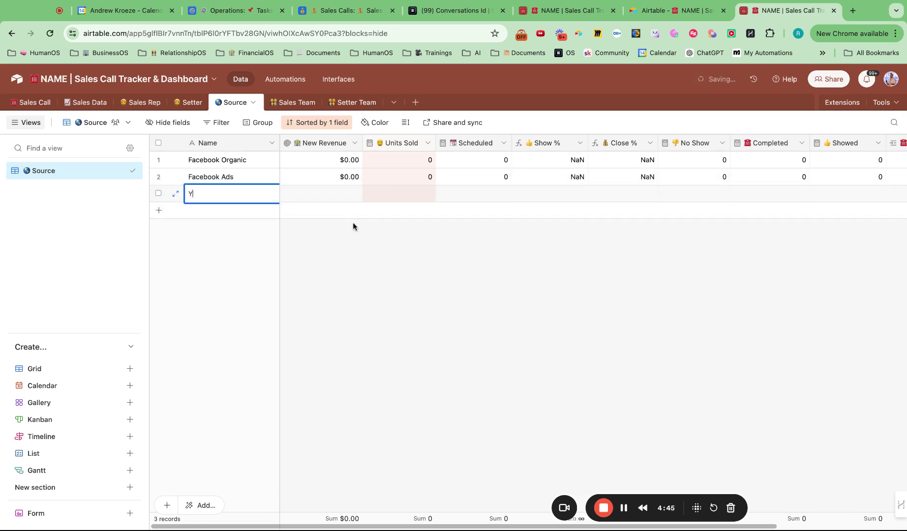
pyautogui.write('YouTube')
pyautogui.click(159, 210)
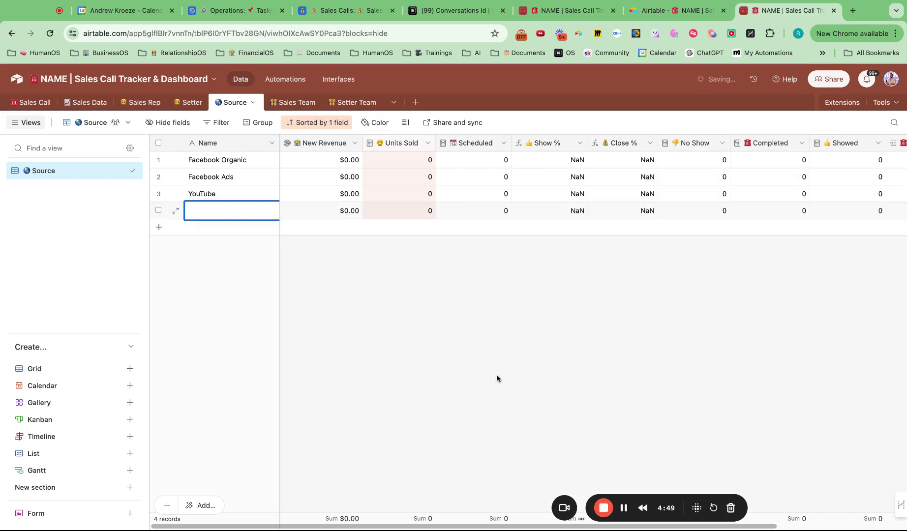
pyautogui.write('VSL')
pyautogui.click(423, 389)
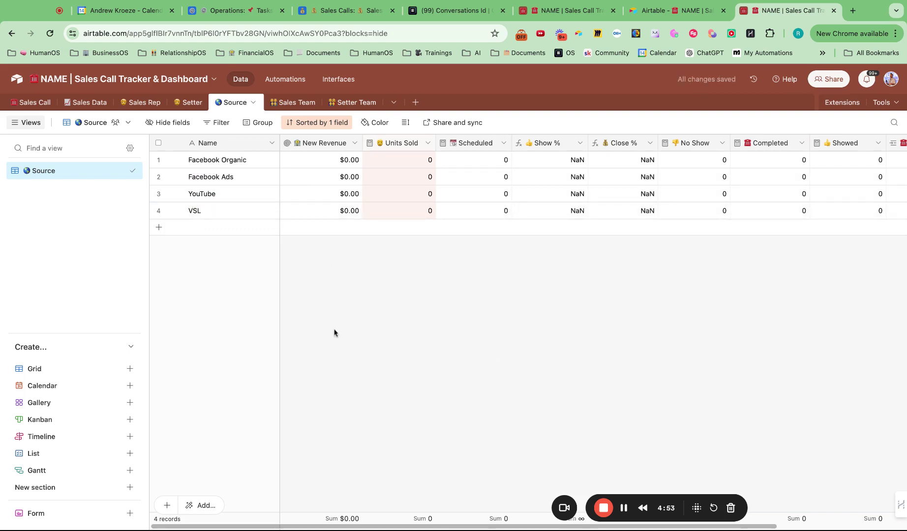
pyautogui.click(85, 104)
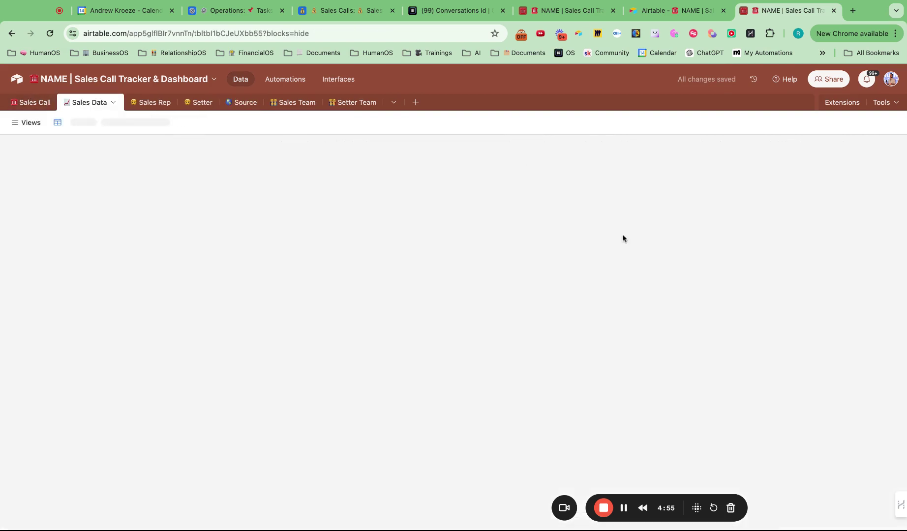
# - Link Facebook Ads as the upcoming sales call's Lead Source
pyautogui.click(48, 105)
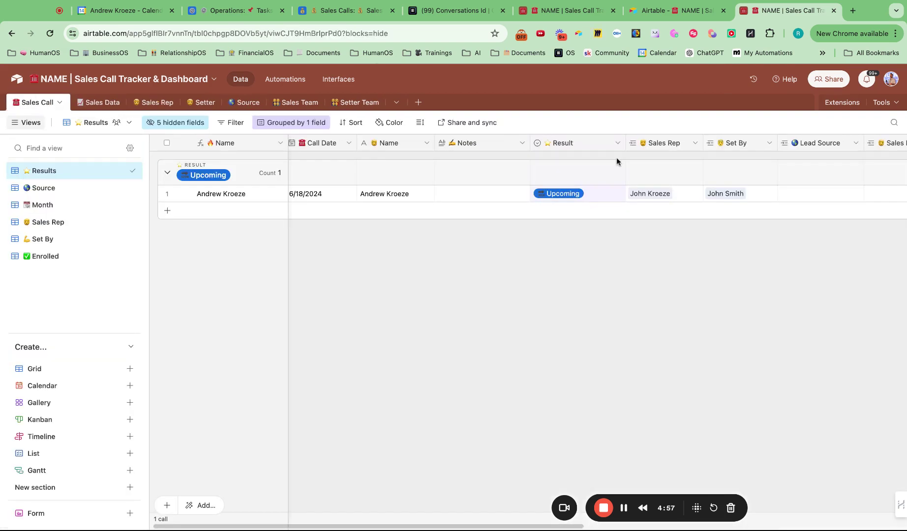
pyautogui.hscroll(2, 795, 195)
pyautogui.click(724, 194)
pyautogui.click(726, 193)
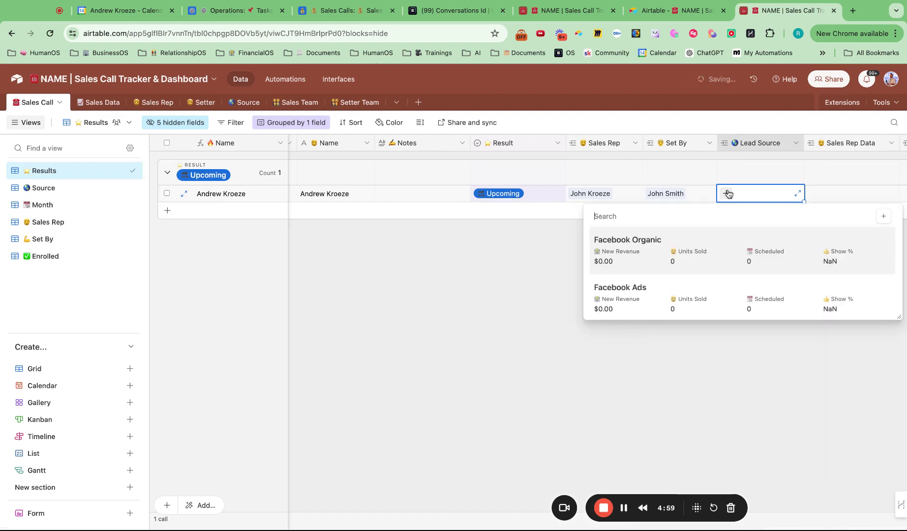
pyautogui.click(693, 298)
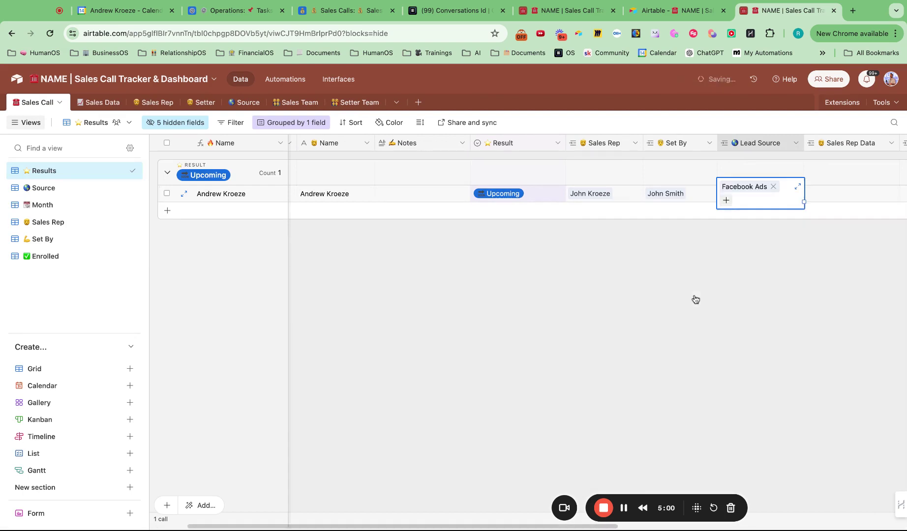
pyautogui.click(649, 311)
pyautogui.hscroll(-2, 393, 210)
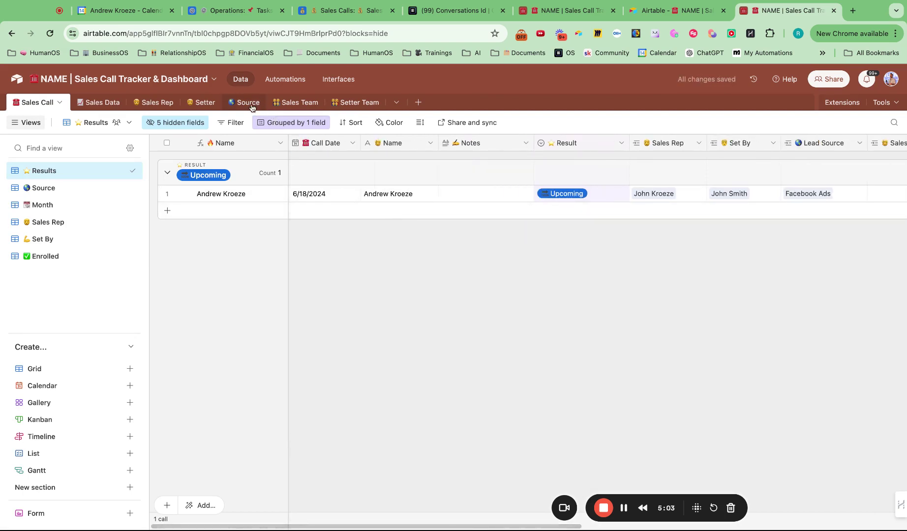
# - Confirm in the Source table that Facebook Ads shows 1 scheduled call
pyautogui.click(251, 105)
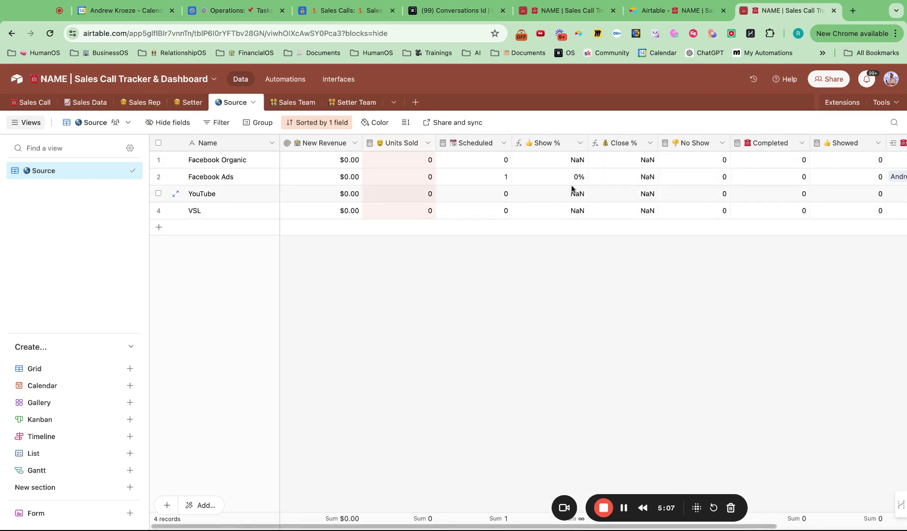
pyautogui.hscroll(2, 718, 240)
pyautogui.hscroll(-2, 718, 240)
pyautogui.click(29, 102)
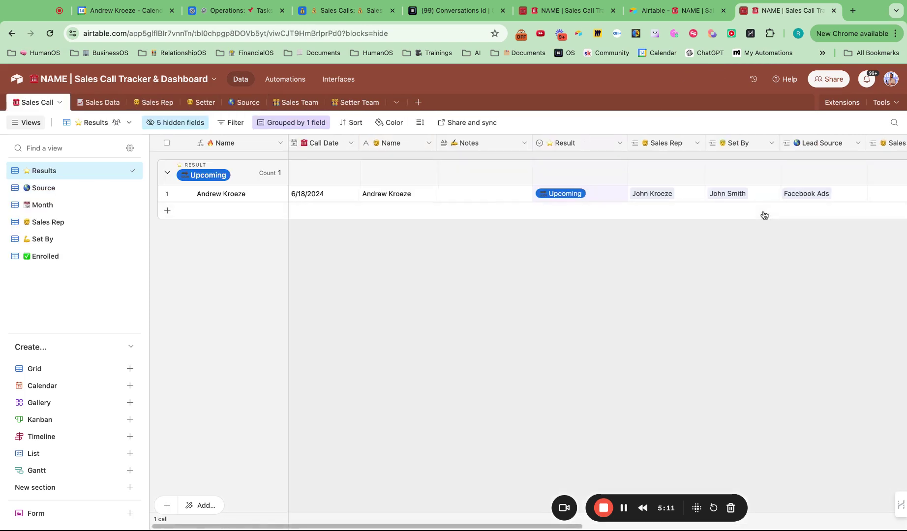
pyautogui.hscroll(10, 764, 215)
pyautogui.hscroll(-10, 536, 251)
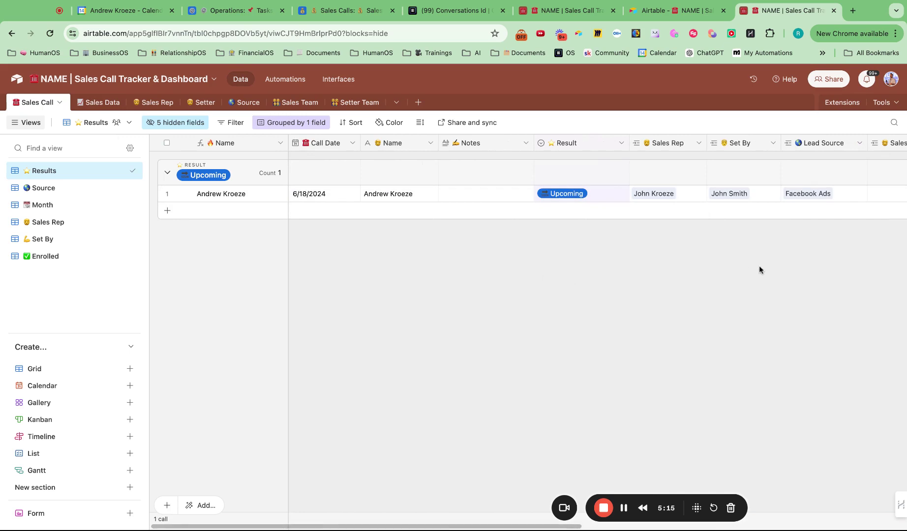
pyautogui.hscroll(8, 760, 265)
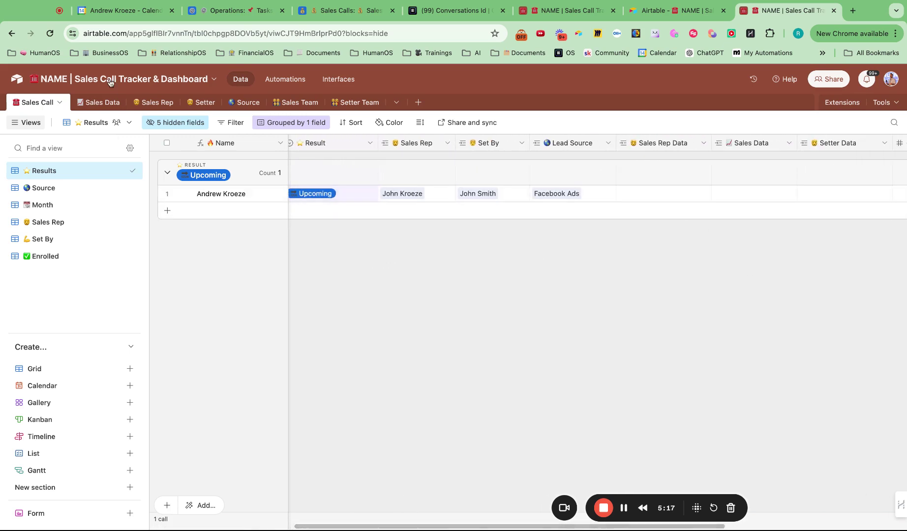
pyautogui.click(102, 104)
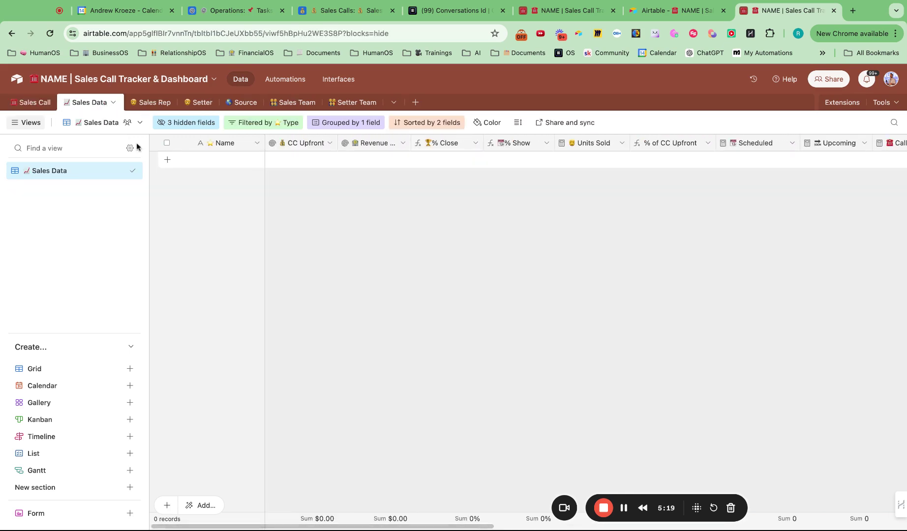
# - Add a new Sales Data record and set its Year to 2024
pyautogui.click(168, 160)
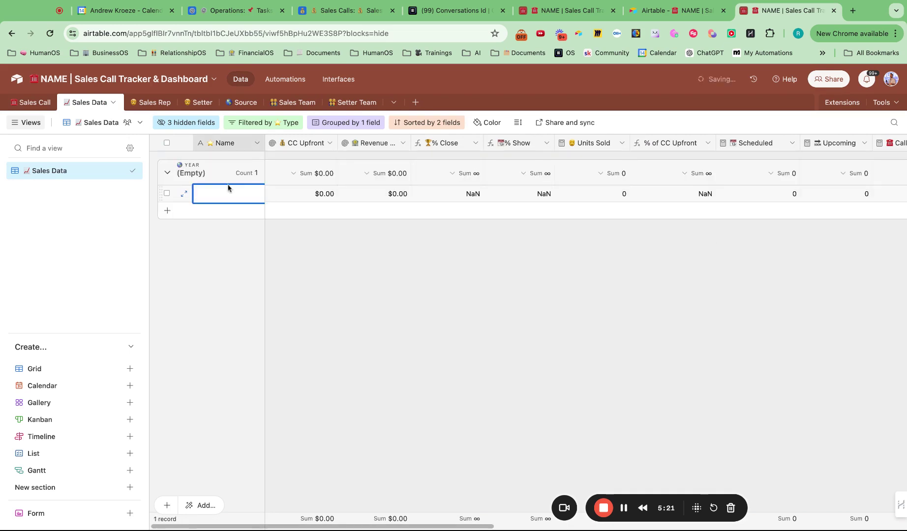
pyautogui.write('John Smith')
pyautogui.click(403, 247)
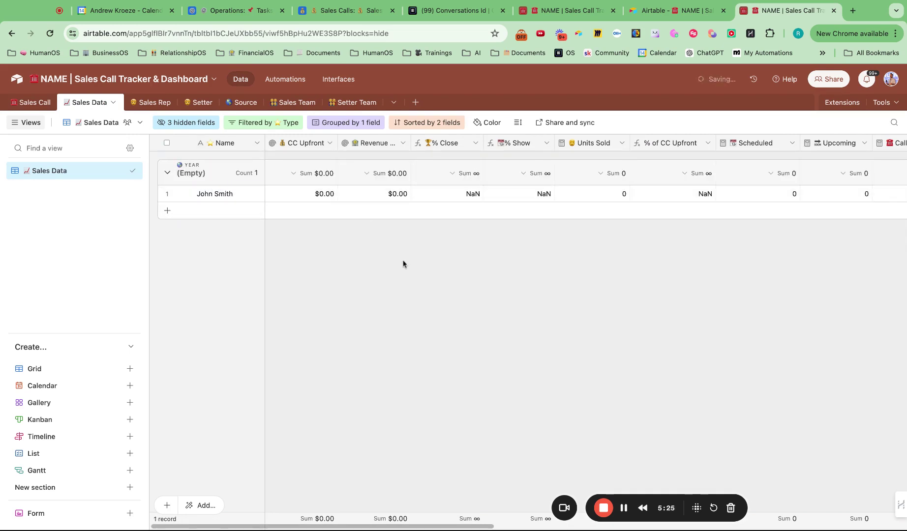
pyautogui.hscroll(10, 551, 279)
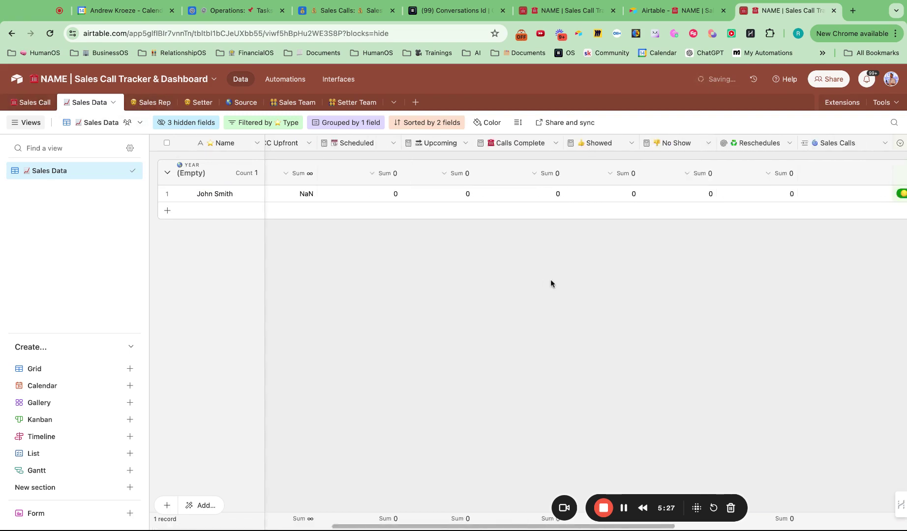
pyautogui.click(783, 198)
pyautogui.click(782, 198)
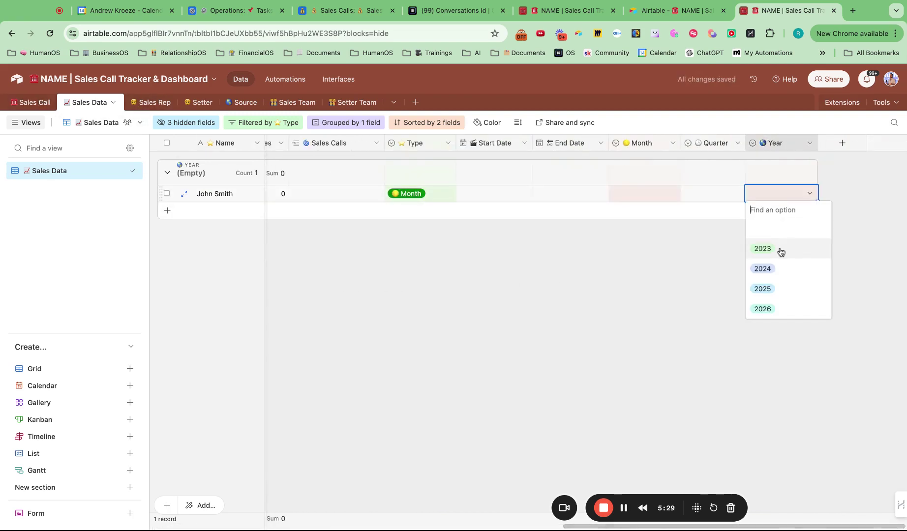
pyautogui.click(772, 267)
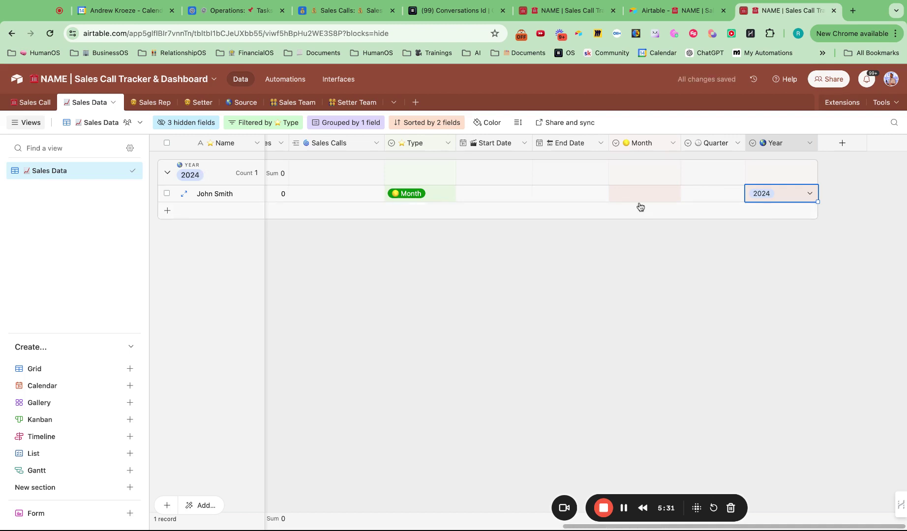
# - Set the record's Month to June and Quarter to 2
pyautogui.click(638, 199)
pyautogui.click(638, 199)
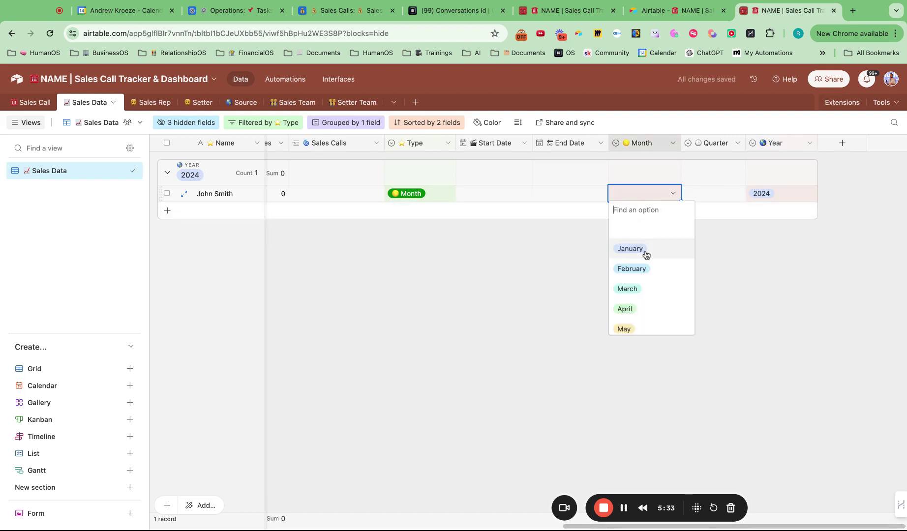
pyautogui.scroll(-3, 646, 254)
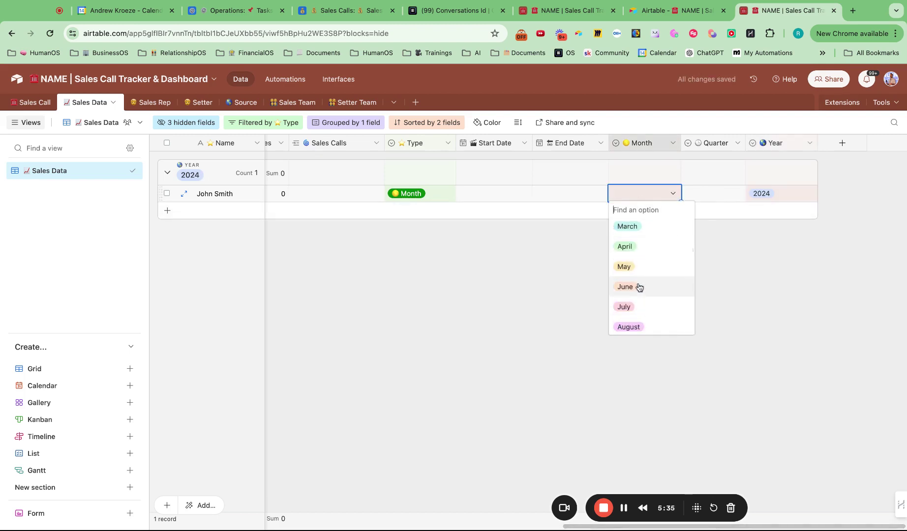
pyautogui.click(638, 286)
pyautogui.click(722, 288)
pyautogui.click(714, 195)
pyautogui.click(713, 194)
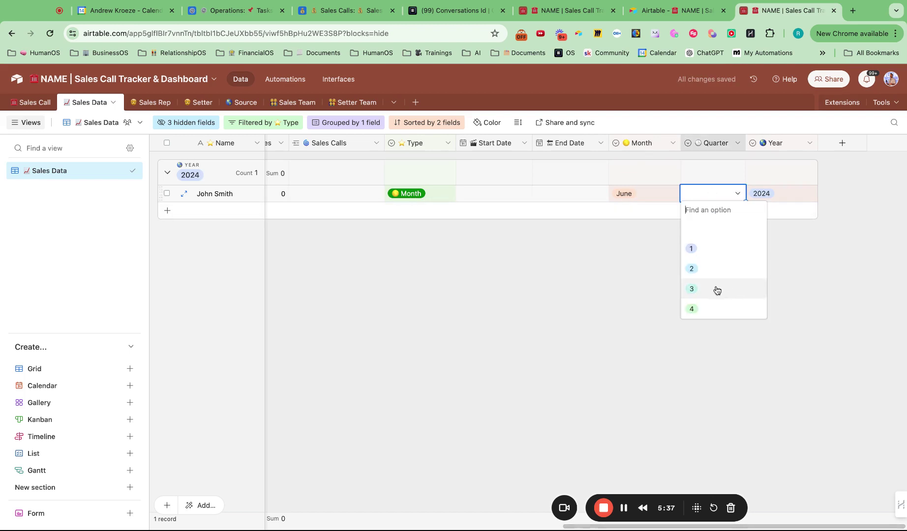
pyautogui.click(704, 271)
# - Set the record's Start Date to 6/1/2024 and End Date to 6/30/2024
pyautogui.hscroll(-5, 572, 275)
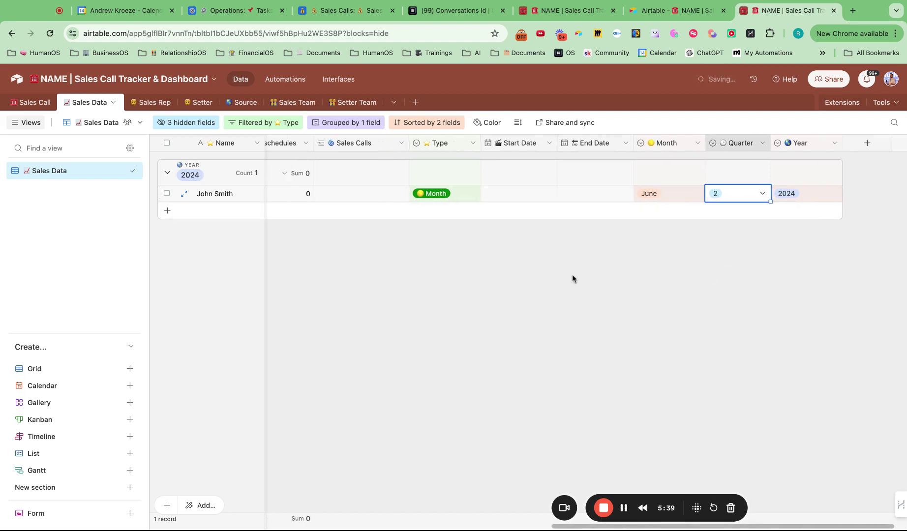
pyautogui.click(705, 193)
pyautogui.click(706, 194)
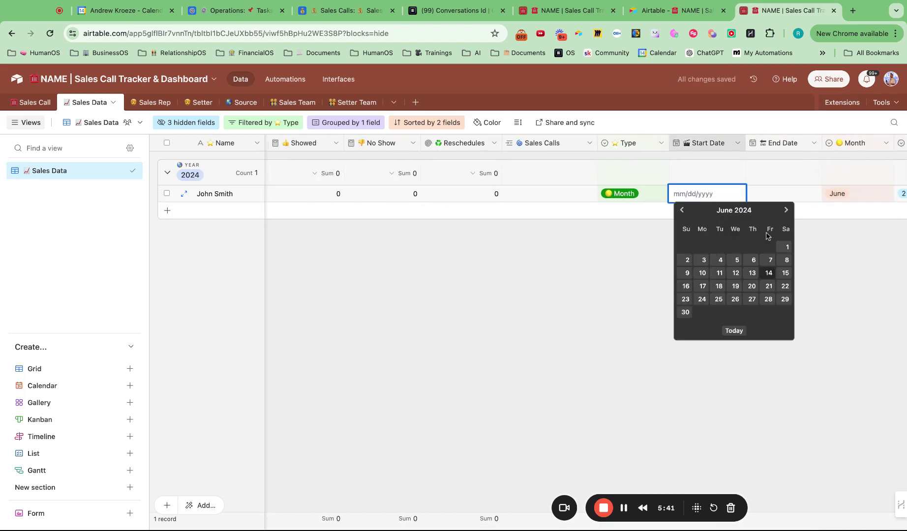
pyautogui.click(786, 245)
pyautogui.click(781, 193)
pyautogui.click(781, 193)
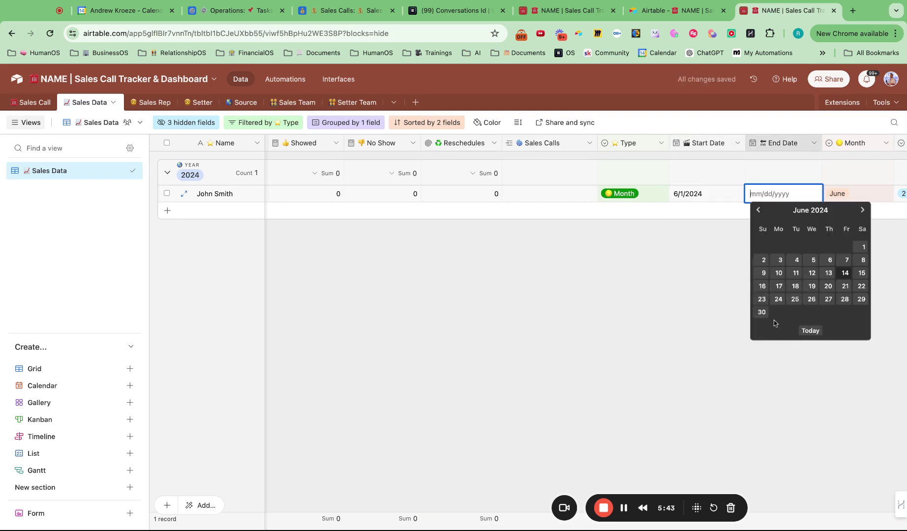
pyautogui.click(762, 313)
pyautogui.hscroll(-5, 553, 313)
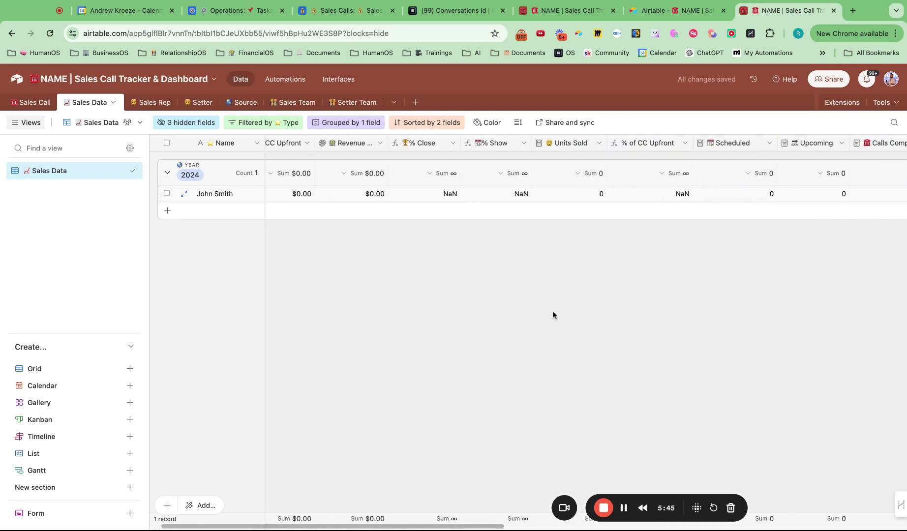
pyautogui.hscroll(-5, 553, 311)
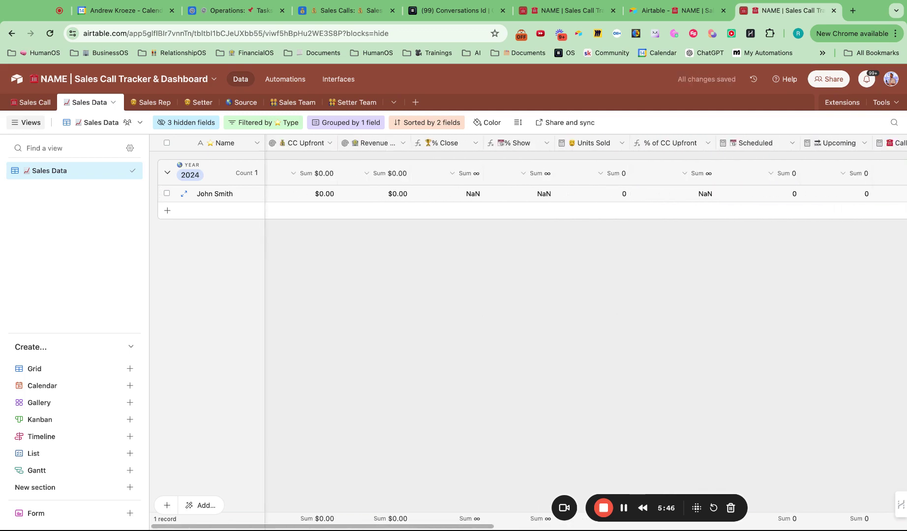
# - Append 'Total' to the Sales Data record's name
pyautogui.click(32, 102)
pyautogui.hscroll(-5, 648, 284)
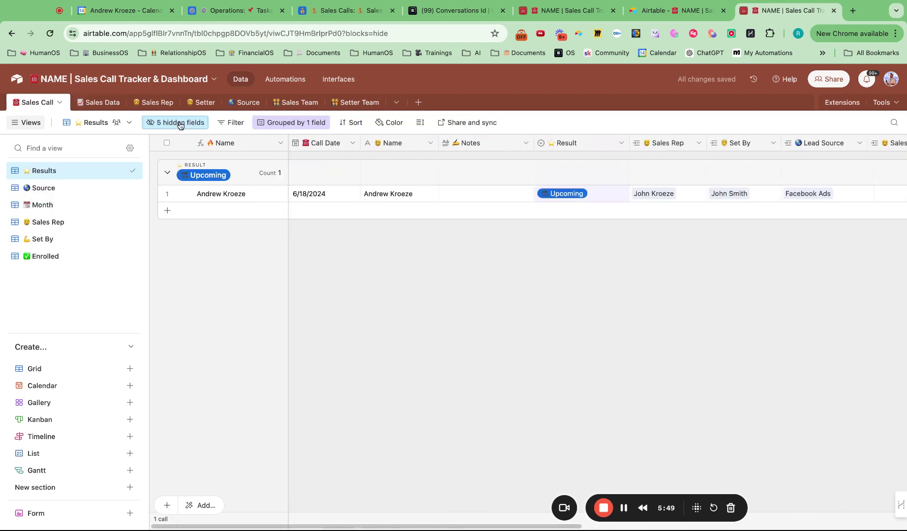
pyautogui.click(102, 102)
pyautogui.doubleClick(243, 194)
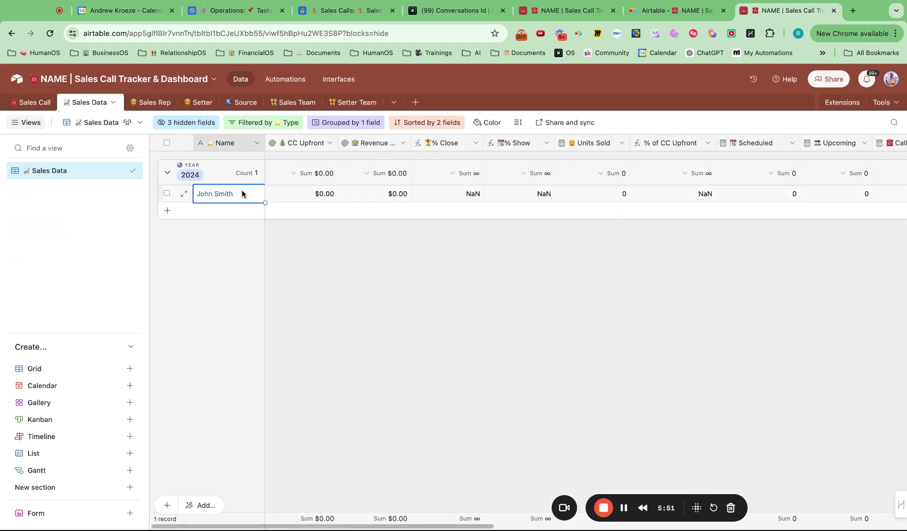
pyautogui.write('Total')
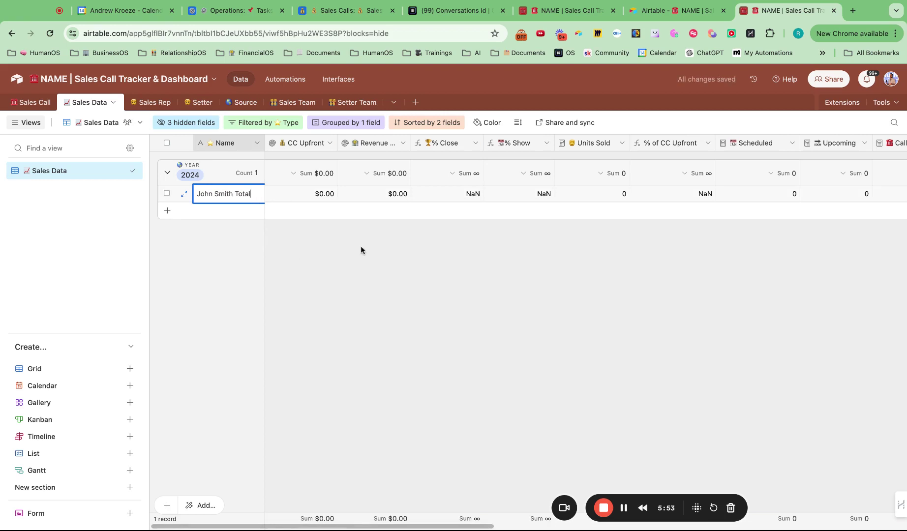
# - Search the call's Sales Rep Data links for the rep, then cancel without linking
pyautogui.click(39, 103)
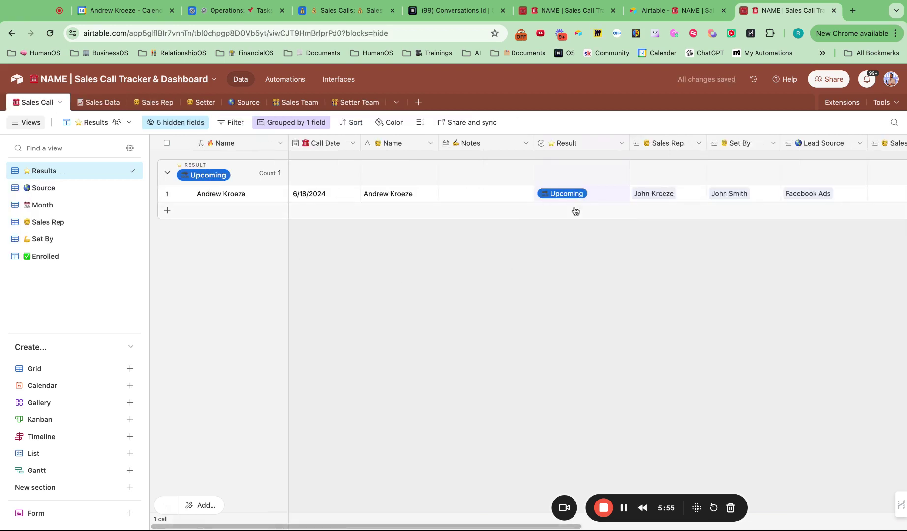
pyautogui.hscroll(5, 630, 219)
pyautogui.click(626, 196)
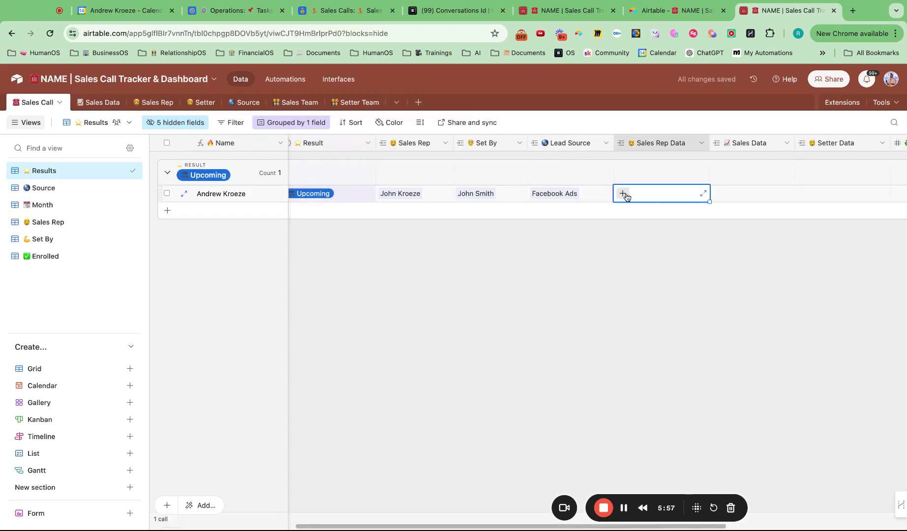
pyautogui.click(623, 193)
pyautogui.write('joh')
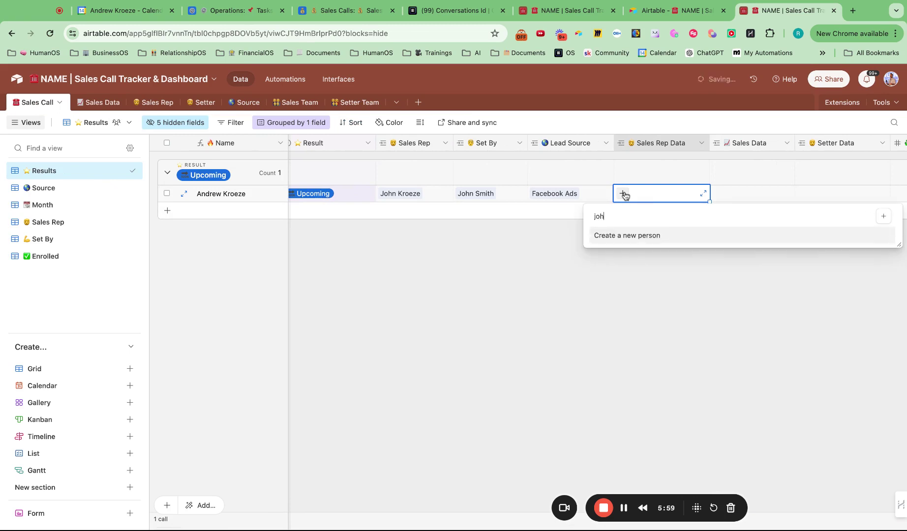
pyautogui.write('n')
pyautogui.press('BackSpace')
pyautogui.press('BackSpace')
pyautogui.press('BackSpace')
pyautogui.press('BackSpace')
pyautogui.click(617, 309)
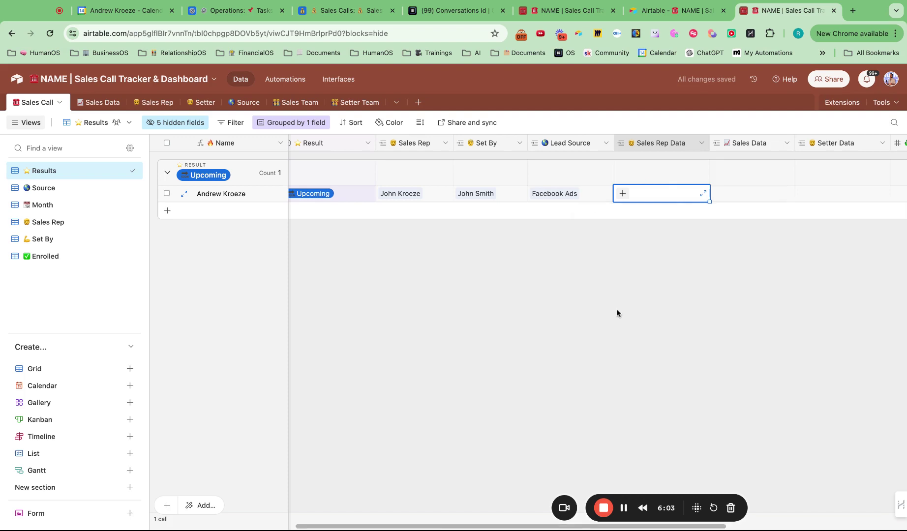
# - Add a new Sales Rep record assigned to the first rep
pyautogui.click(159, 100)
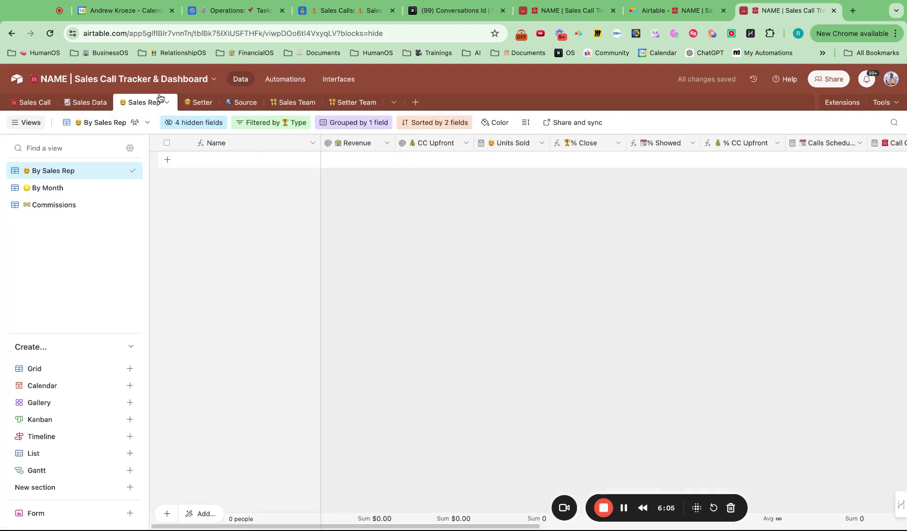
pyautogui.click(168, 161)
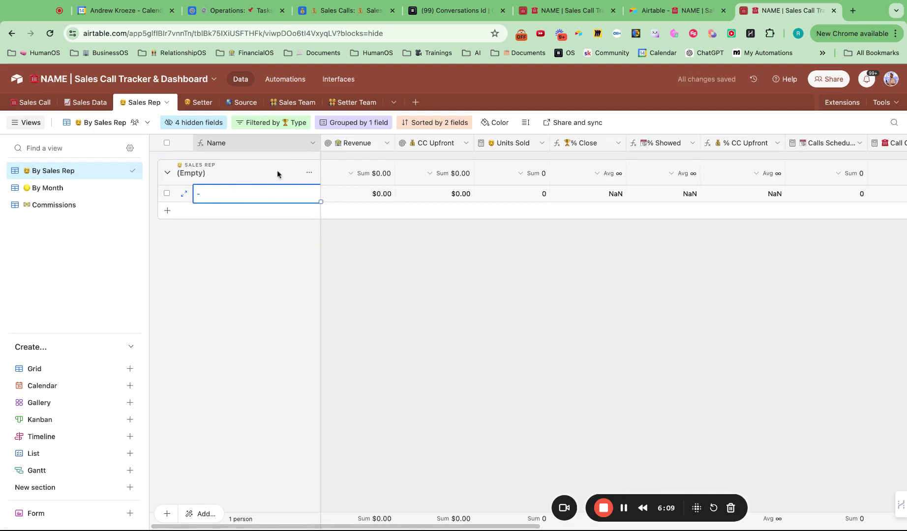
pyautogui.hscroll(10, 416, 228)
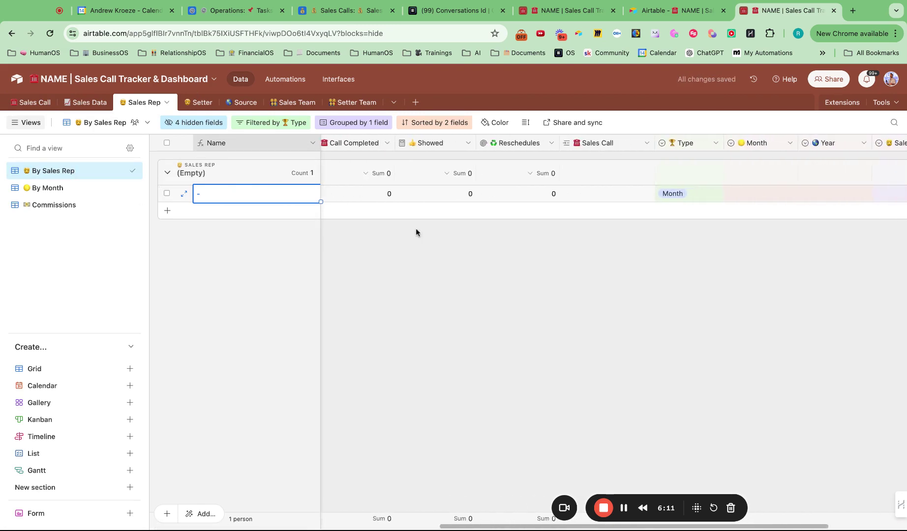
pyautogui.hscroll(5, 416, 228)
pyautogui.doubleClick(746, 193)
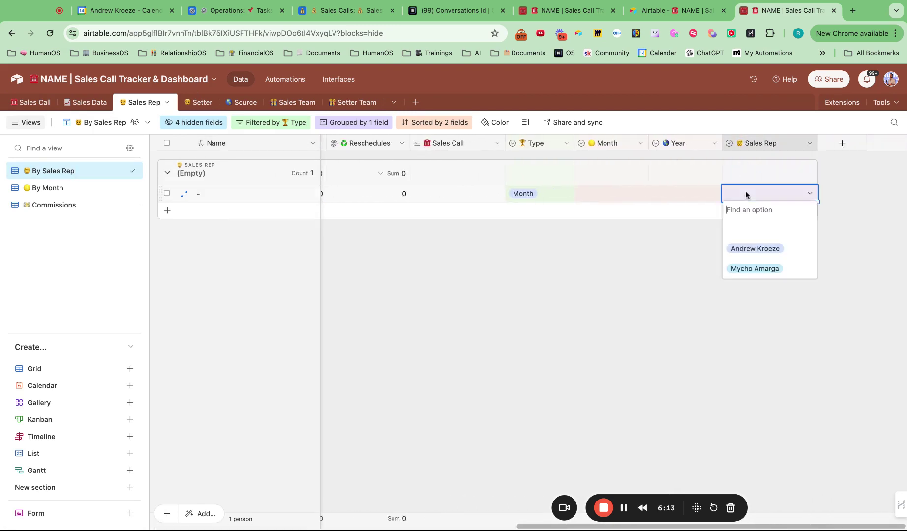
pyautogui.click(762, 250)
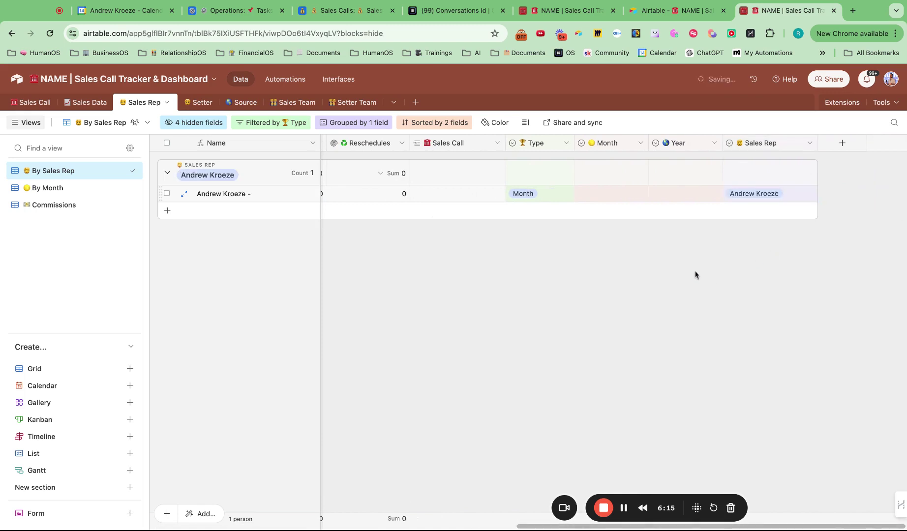
# - Add the setter's name as a new choice in the Sales Rep field
pyautogui.click(810, 143)
pyautogui.click(786, 167)
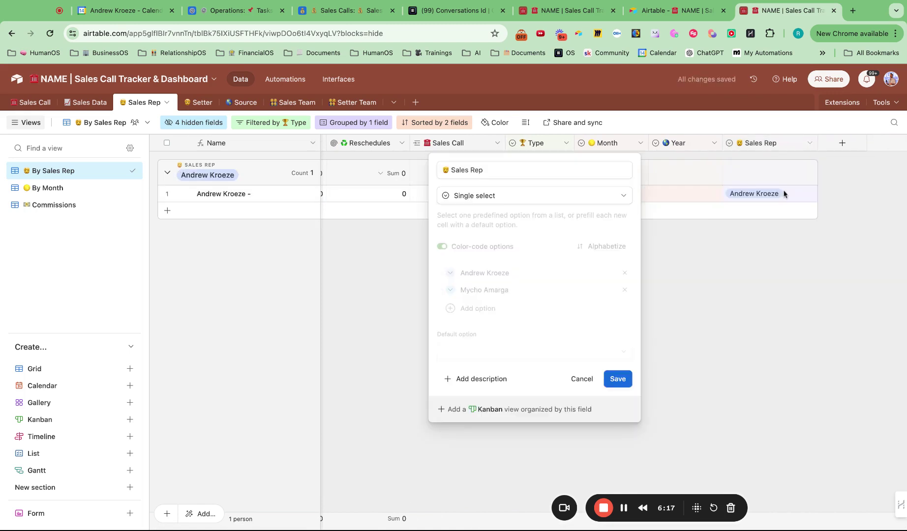
pyautogui.click(503, 308)
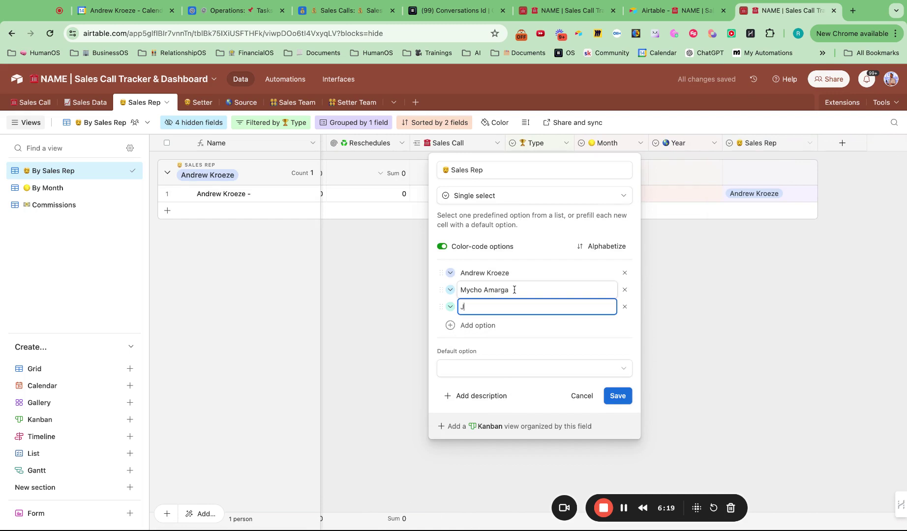
pyautogui.write('John Smith')
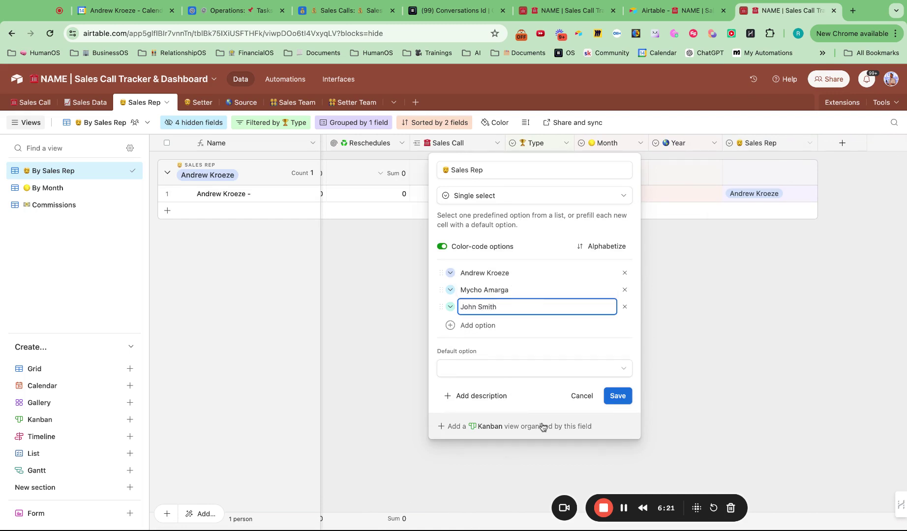
pyautogui.click(623, 397)
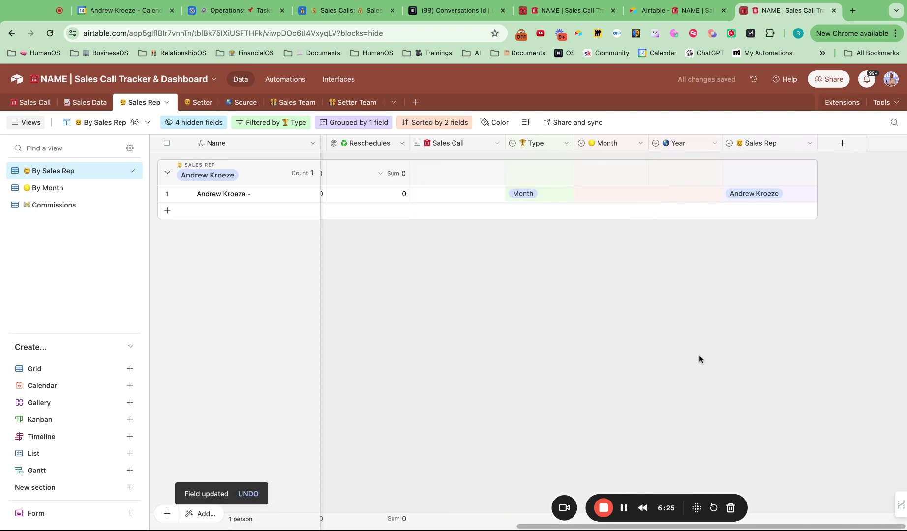
# - Set the new record's Month to July and Year to 2024
pyautogui.hscroll(13, 613, 325)
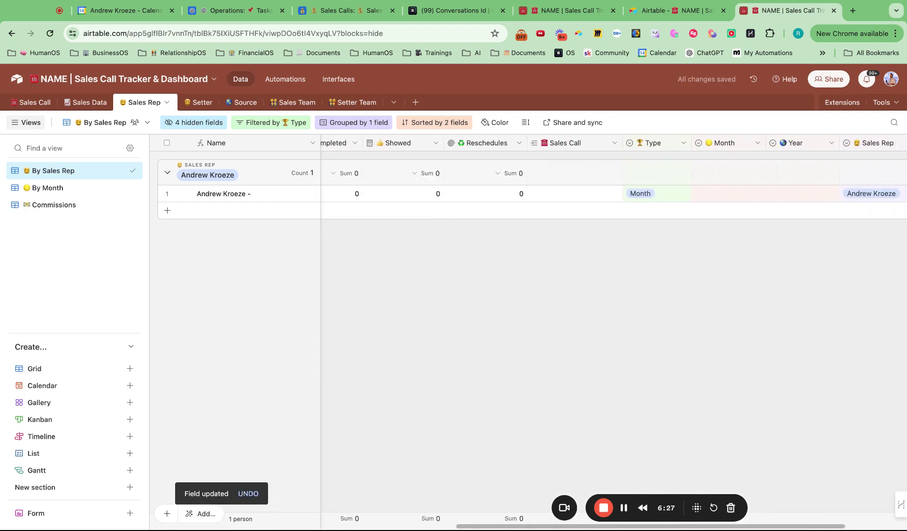
pyautogui.doubleClick(605, 193)
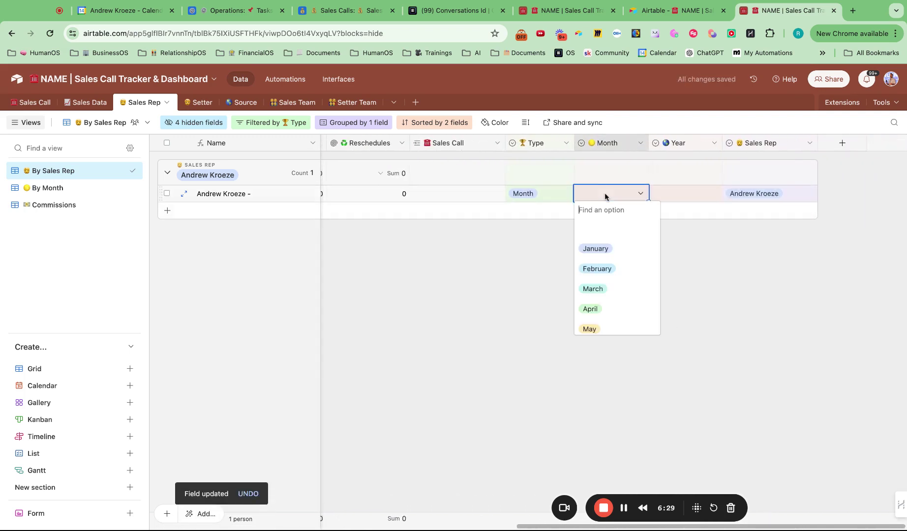
pyautogui.scroll(-4, 606, 317)
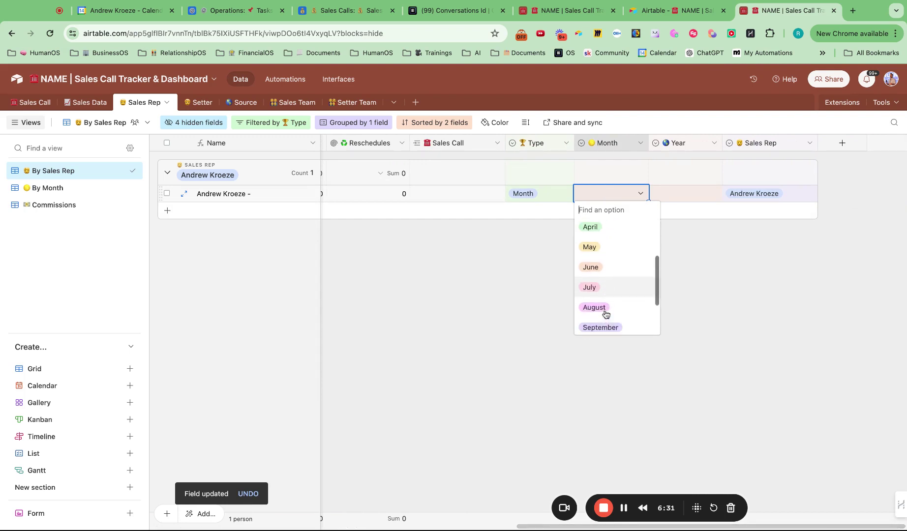
pyautogui.click(604, 289)
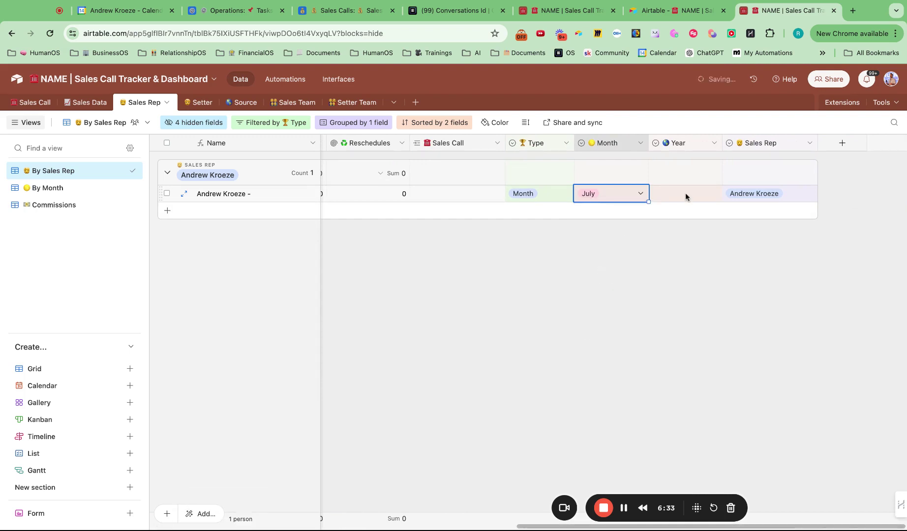
pyautogui.click(685, 193)
pyautogui.click(686, 193)
pyautogui.click(686, 278)
pyautogui.hscroll(-10, 586, 301)
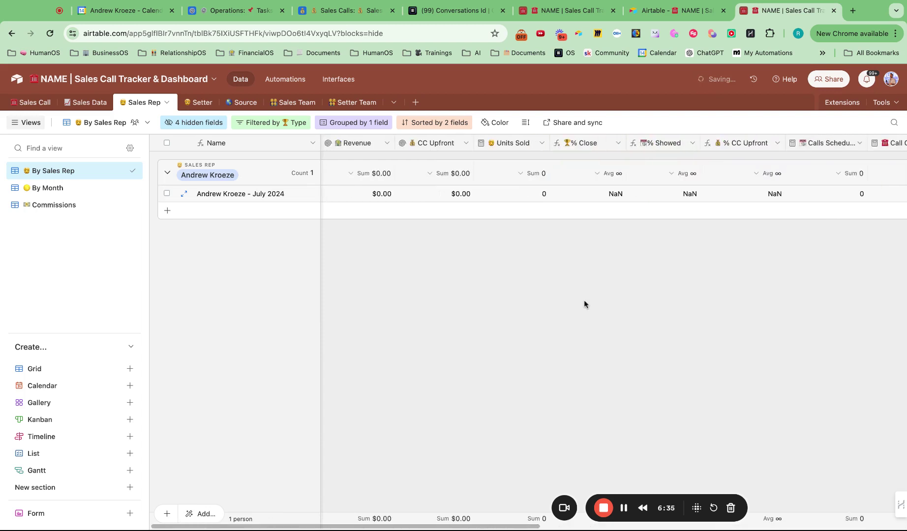
# - Reassign the July 2024 Sales Rep record to the newly added rep
pyautogui.click(83, 105)
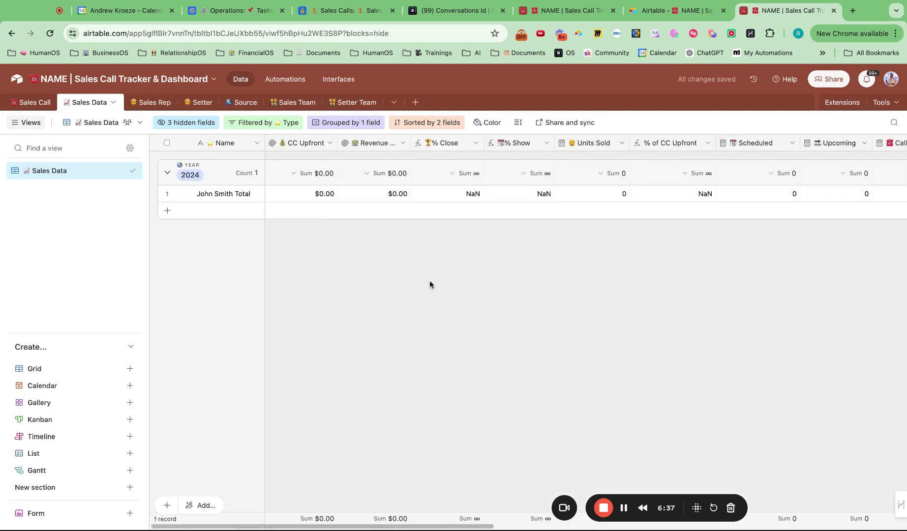
pyautogui.click(151, 103)
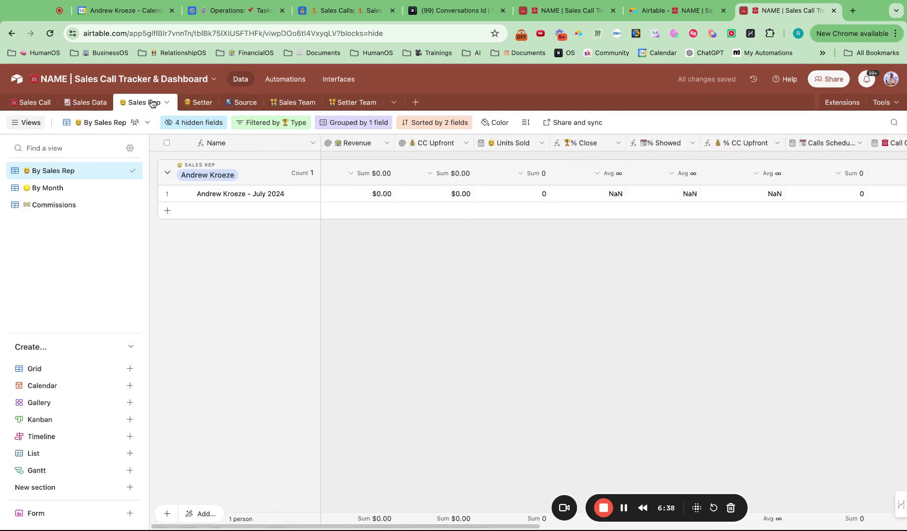
pyautogui.hscroll(10, 442, 268)
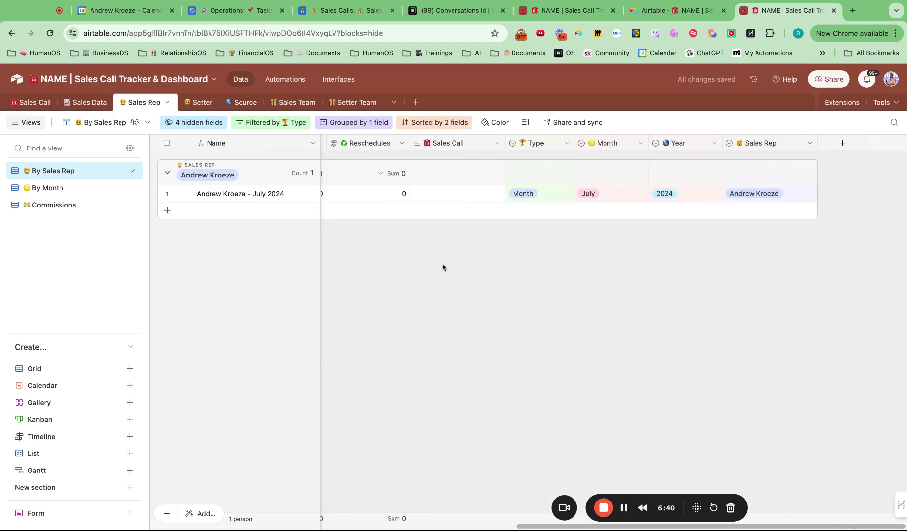
pyautogui.doubleClick(770, 194)
pyautogui.click(760, 289)
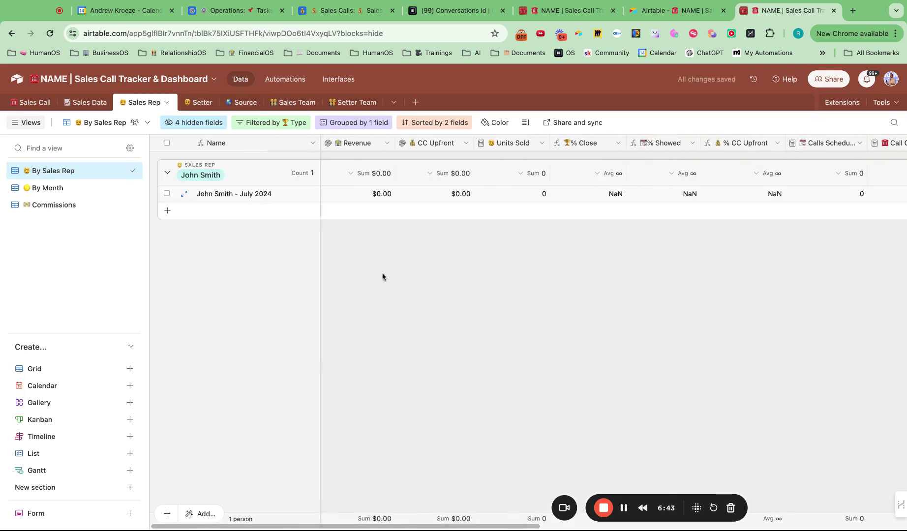
# - Link the sales call's Sales Rep Data to the rep's July 2024 record, searching 'joh'
pyautogui.click(96, 103)
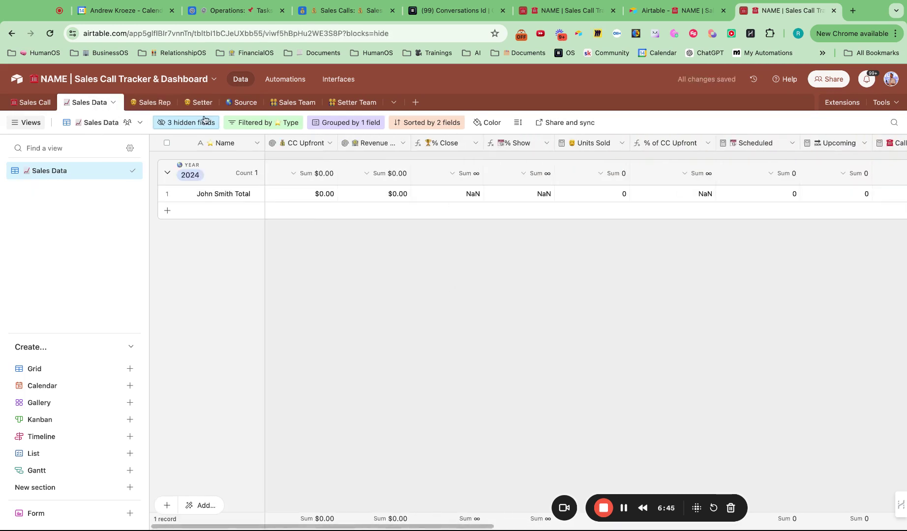
pyautogui.click(39, 103)
pyautogui.hscroll(3, 639, 236)
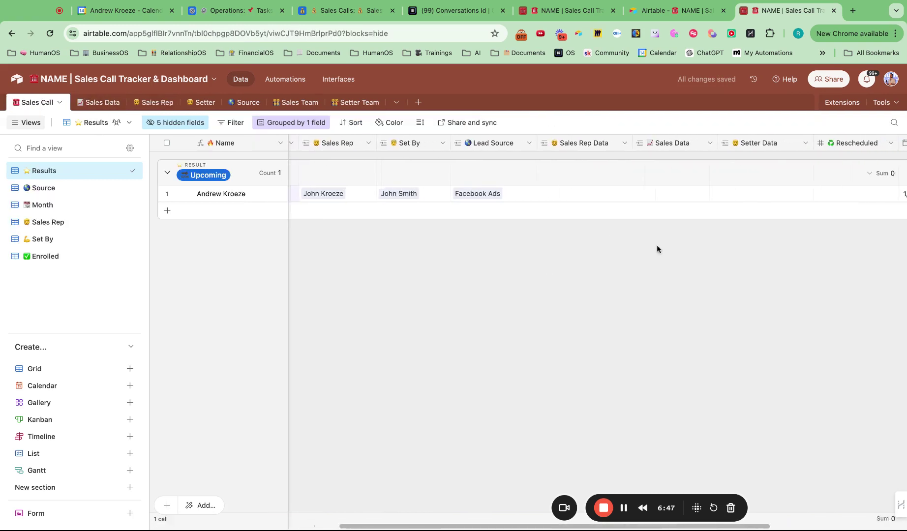
pyautogui.click(646, 198)
pyautogui.click(645, 197)
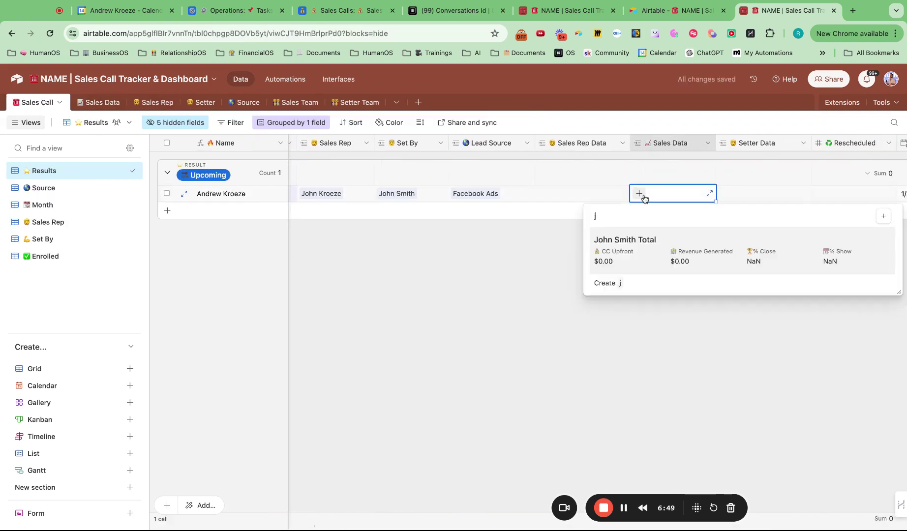
pyautogui.press('Escape')
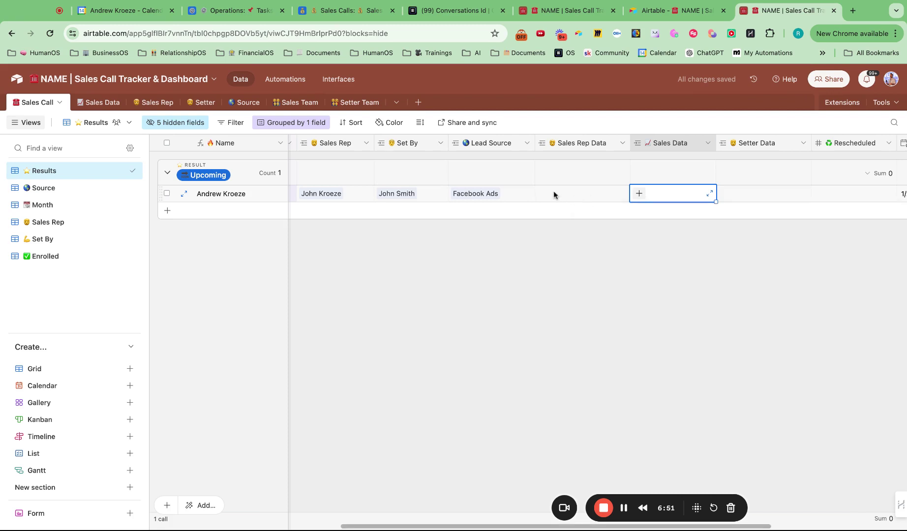
pyautogui.click(553, 195)
pyautogui.click(544, 194)
pyautogui.write('joh')
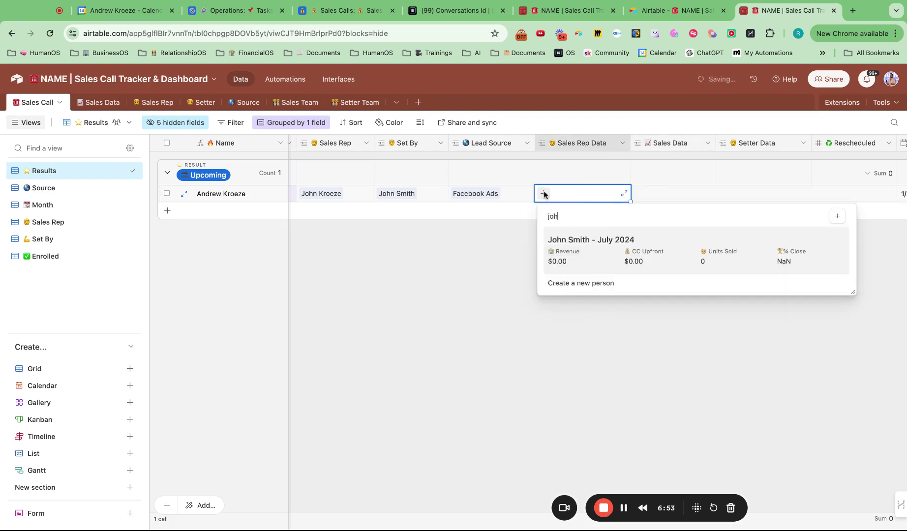
pyautogui.click(603, 249)
pyautogui.click(612, 262)
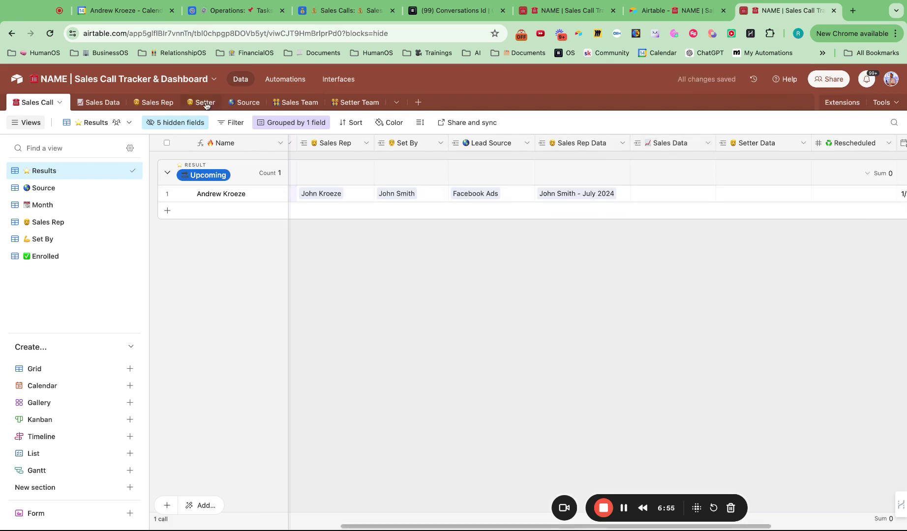
# - Verify in the Sales Rep table that the July 2024 record counts 1 scheduled call
pyautogui.click(156, 102)
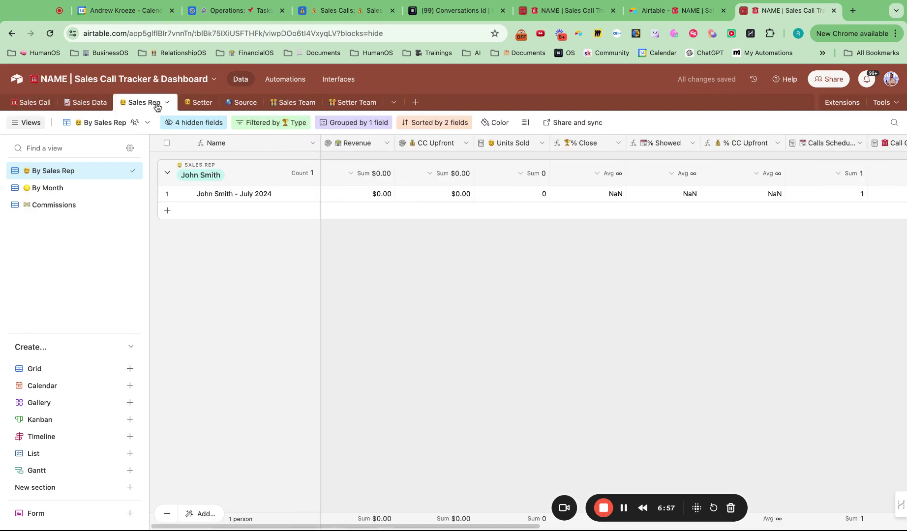
pyautogui.hscroll(10, 531, 241)
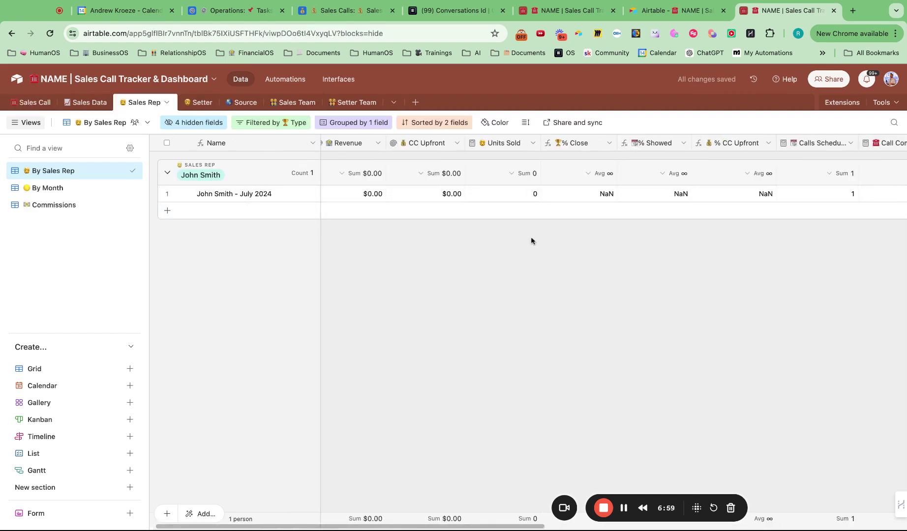
pyautogui.hscroll(-10, 433, 201)
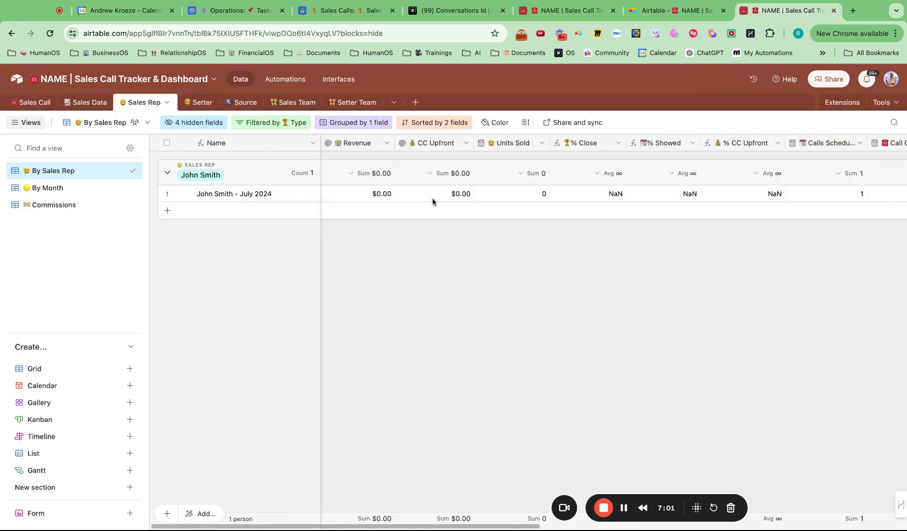
pyautogui.click(34, 102)
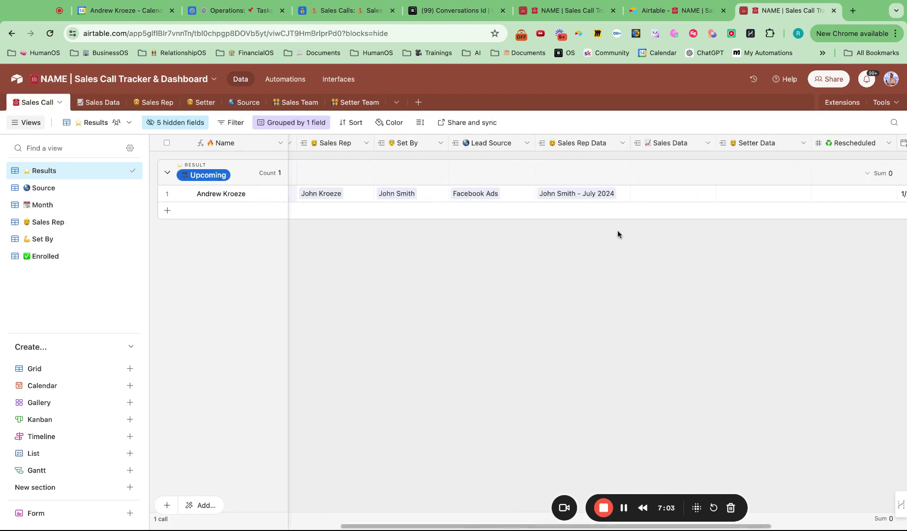
pyautogui.hscroll(5, 619, 231)
pyautogui.hscroll(-10, 622, 233)
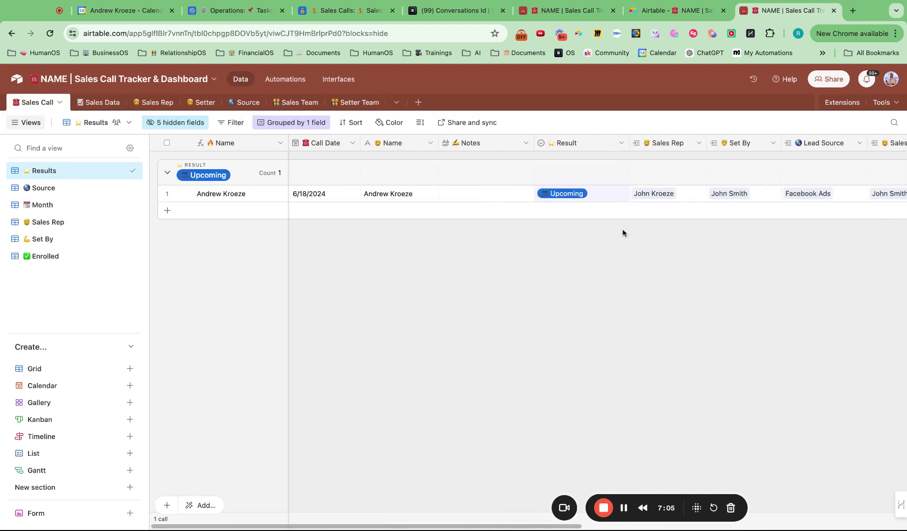
pyautogui.hscroll(6, 622, 232)
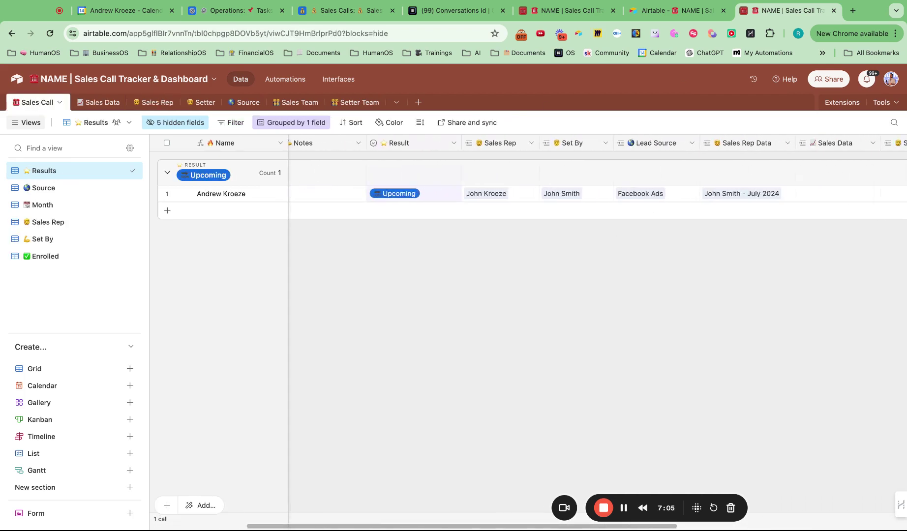
pyautogui.click(98, 105)
# - Rename the rep's Total record in Sales Data to 'June 2024'
pyautogui.click(248, 195)
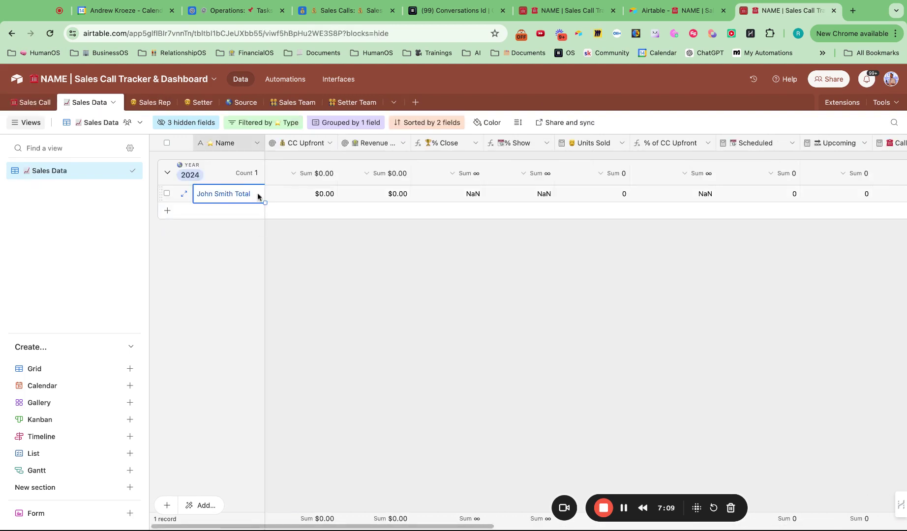
pyautogui.hscroll(10, 634, 225)
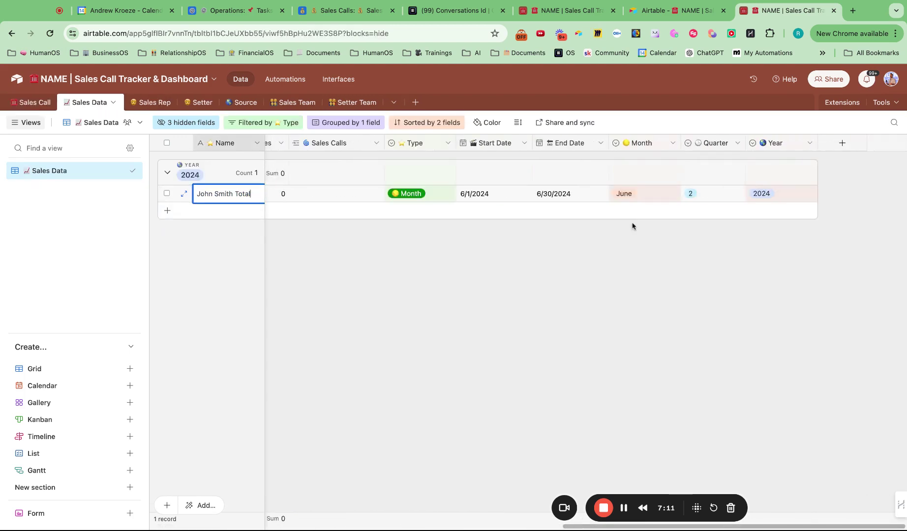
pyautogui.hscroll(-10, 634, 225)
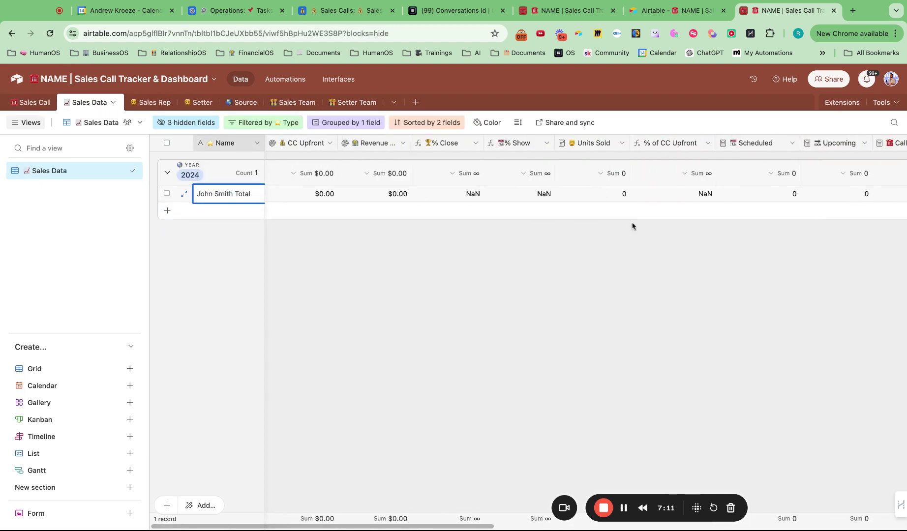
pyautogui.doubleClick(253, 196)
pyautogui.write('Jul')
pyautogui.click(436, 322)
pyautogui.hscroll(10, 437, 322)
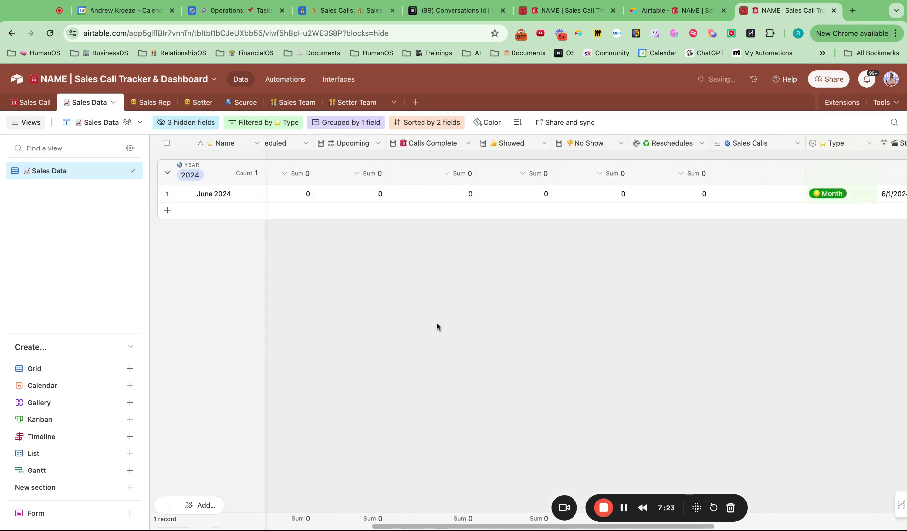
pyautogui.hscroll(-10, 437, 322)
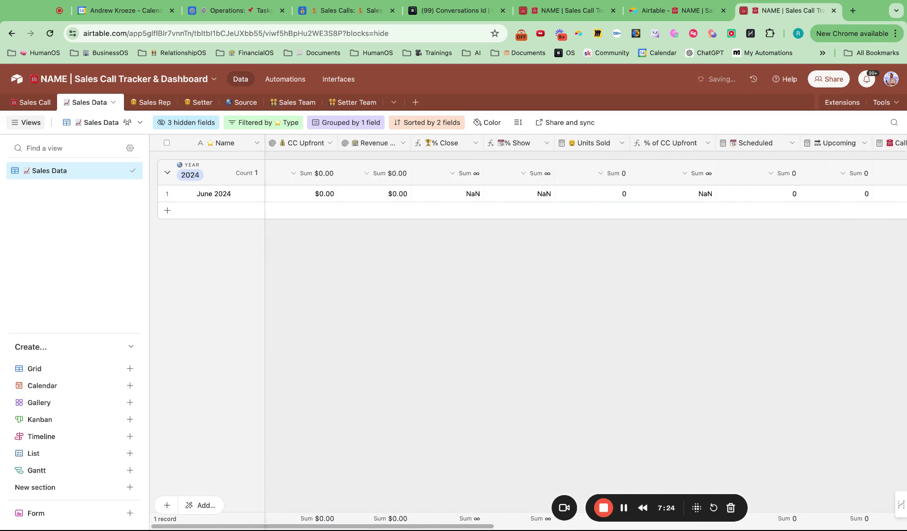
# - Back in Sales Call, link the existing call's Sales Data to the June 2024 record
pyautogui.click(33, 110)
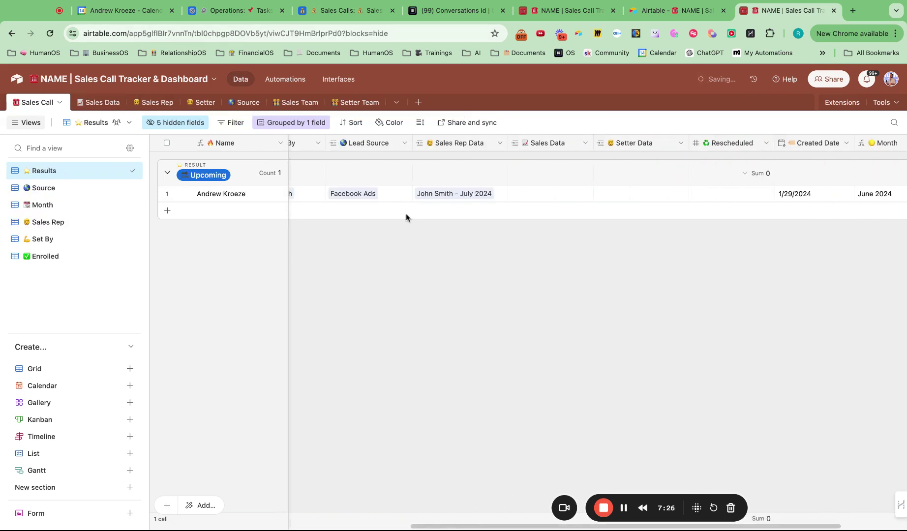
pyautogui.click(527, 197)
pyautogui.click(517, 194)
pyautogui.write('jun')
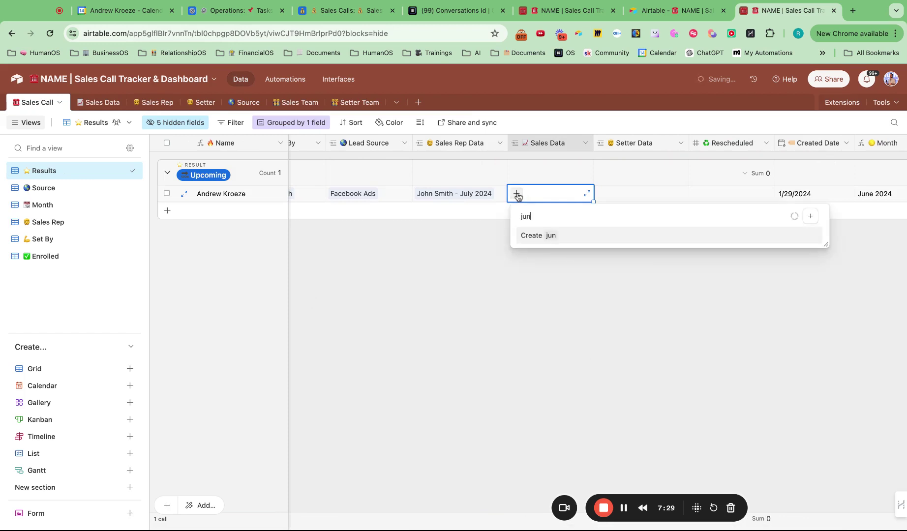
pyautogui.click(579, 238)
# - Add a new Upcoming call for the customer, dated 6/10/2024
pyautogui.hscroll(-5, 486, 305)
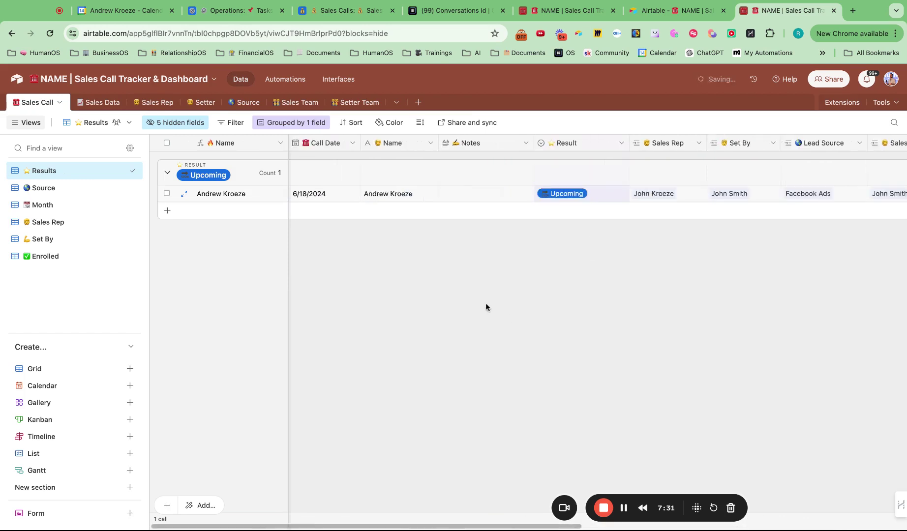
pyautogui.click(168, 211)
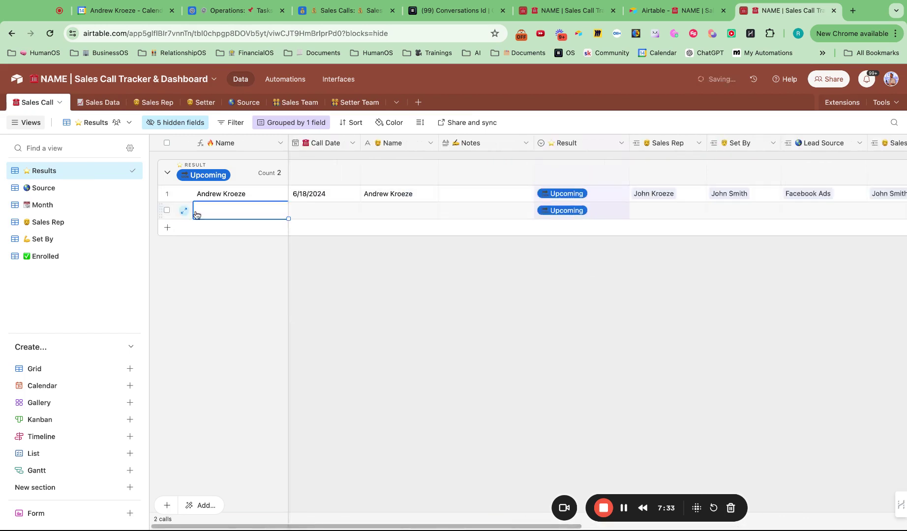
pyautogui.click(385, 213)
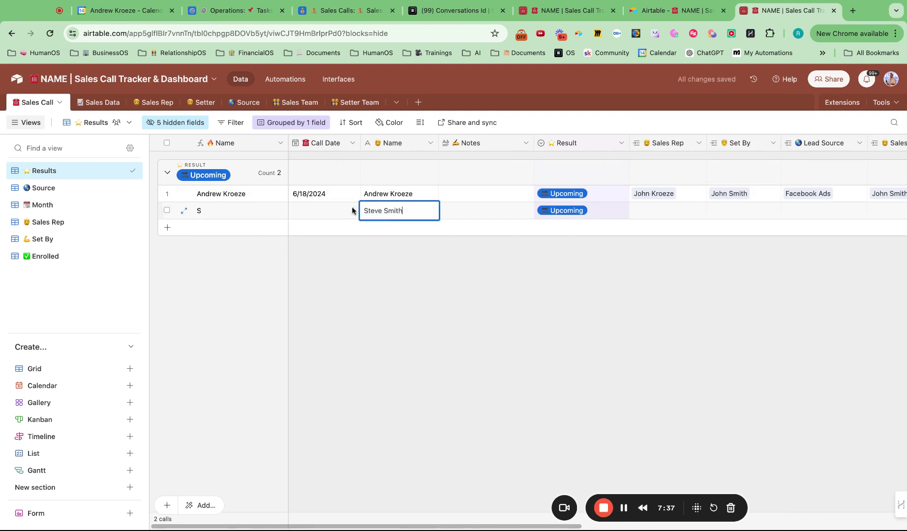
pyautogui.doubleClick(310, 209)
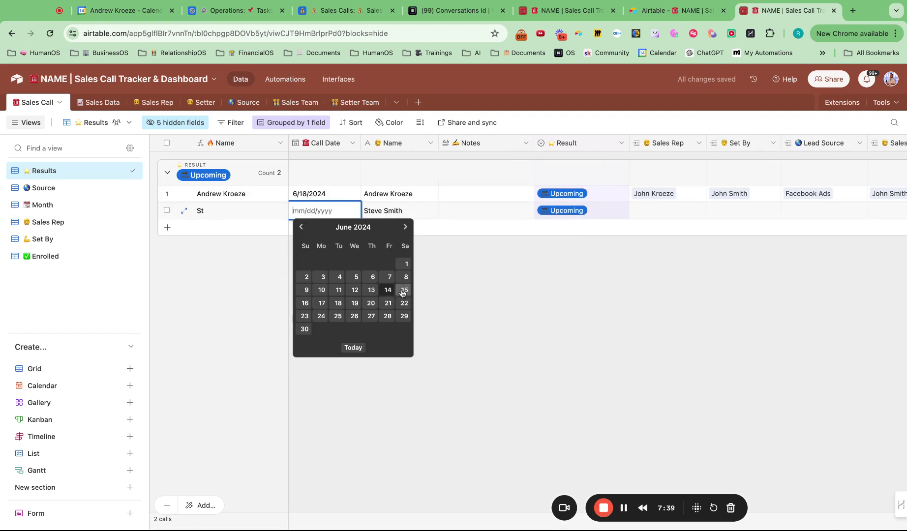
pyautogui.click(322, 290)
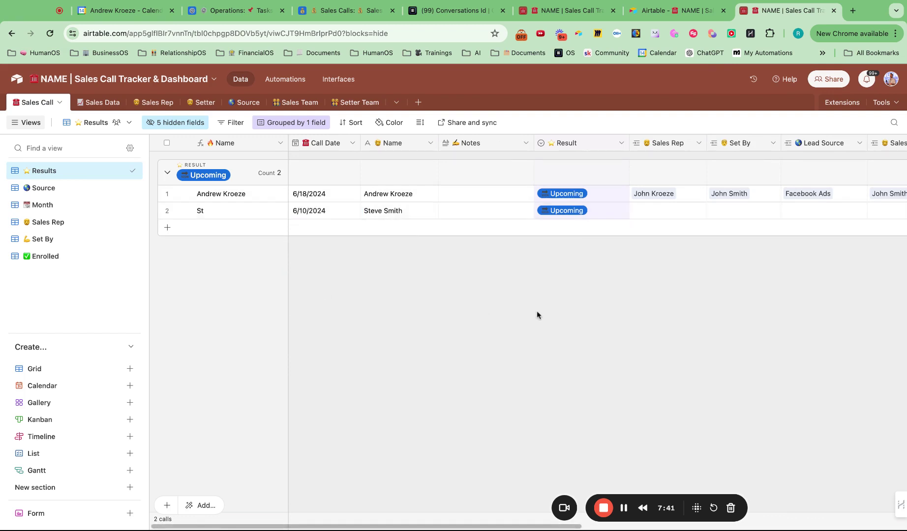
# - Assign the new call's sales rep and its setter
pyautogui.click(643, 214)
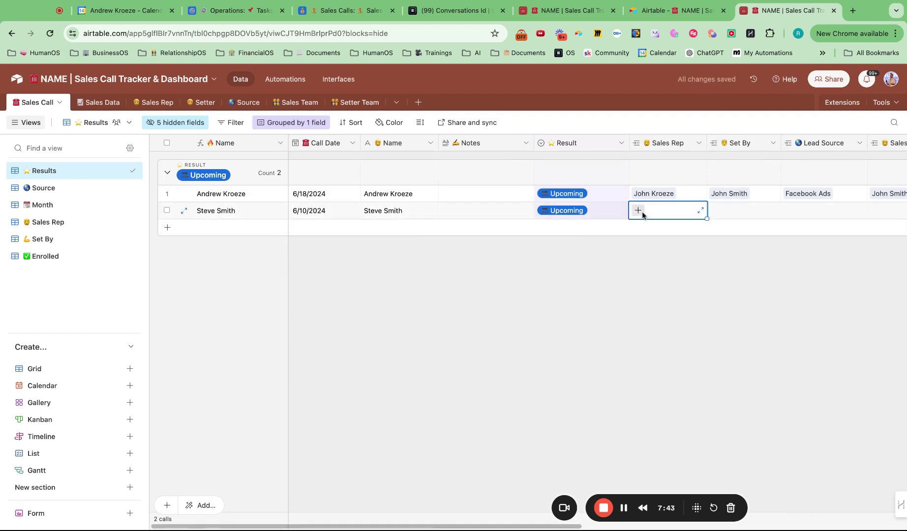
pyautogui.click(643, 214)
pyautogui.write('joh')
pyautogui.click(647, 271)
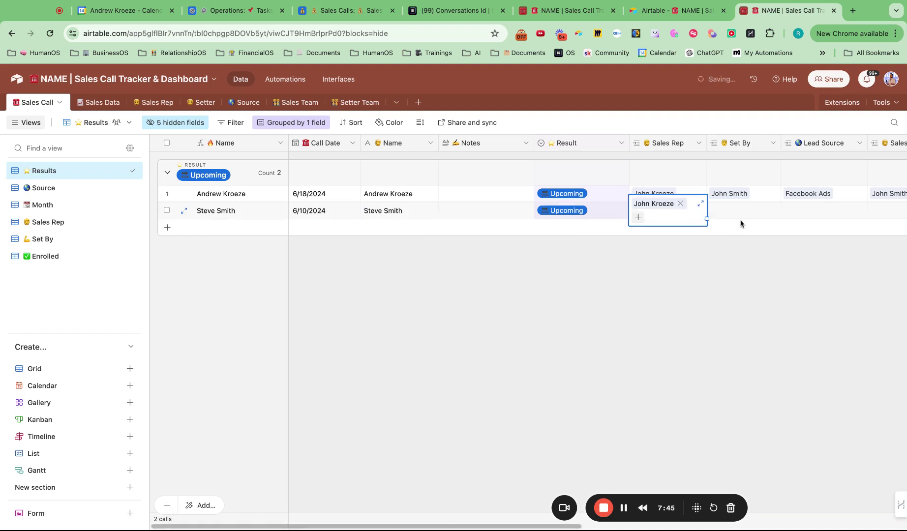
pyautogui.click(729, 212)
pyautogui.click(720, 211)
pyautogui.write('jo')
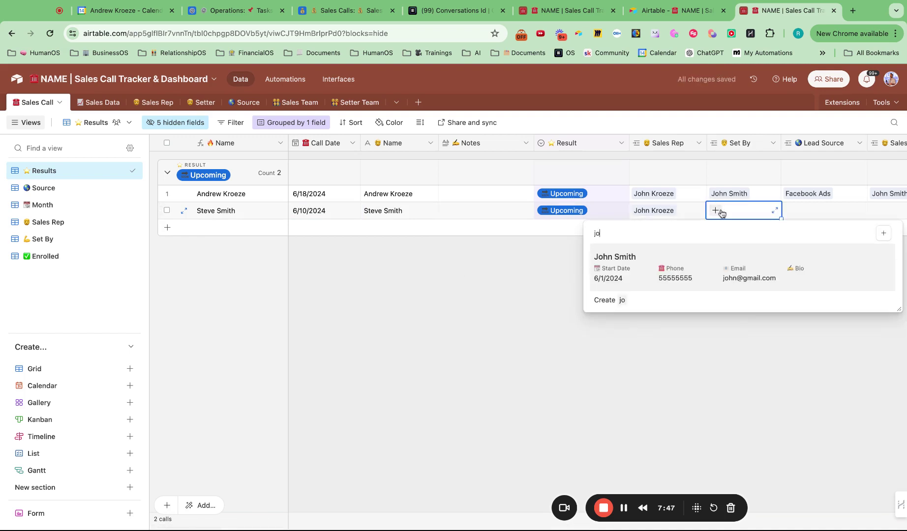
pyautogui.click(676, 270)
# - Set the new call's lead source to Facebook Ads and link the rep's July 2024 Sales Rep Data record
pyautogui.hscroll(3, 646, 210)
pyautogui.click(660, 213)
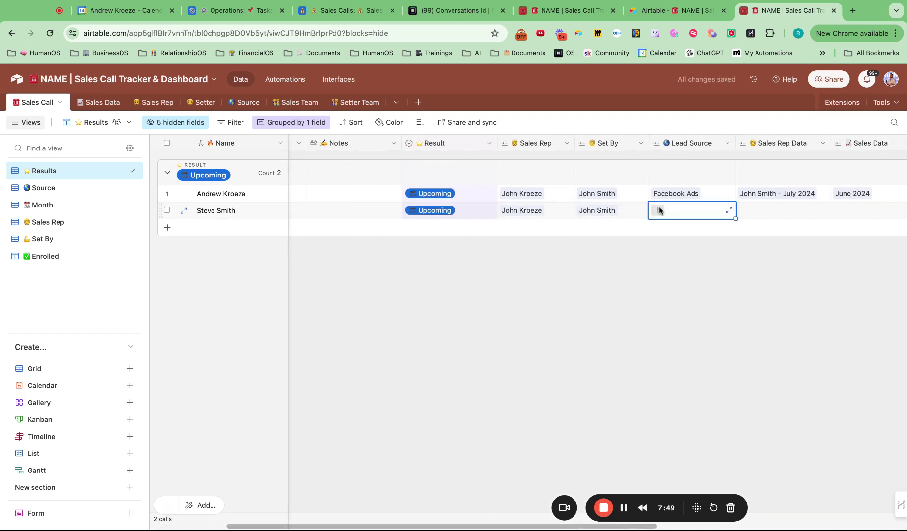
pyautogui.click(659, 212)
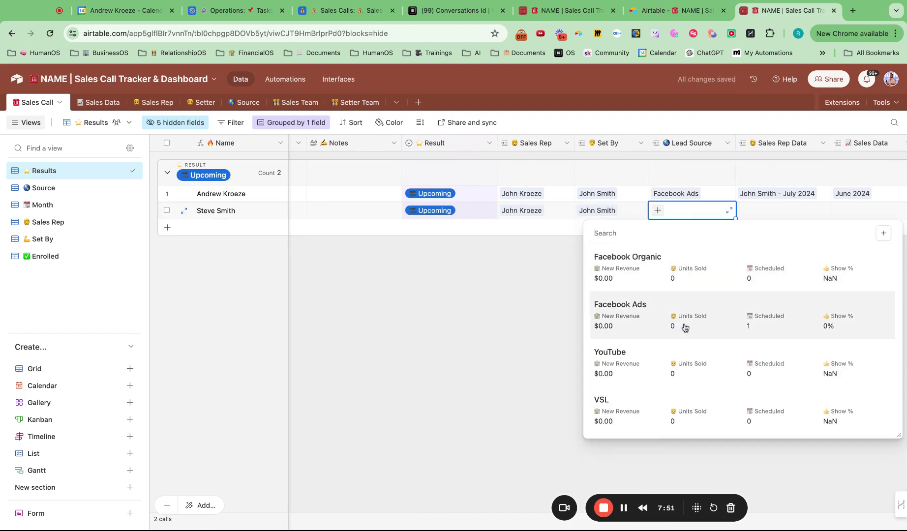
pyautogui.click(685, 327)
pyautogui.hscroll(2, 768, 267)
pyautogui.click(645, 216)
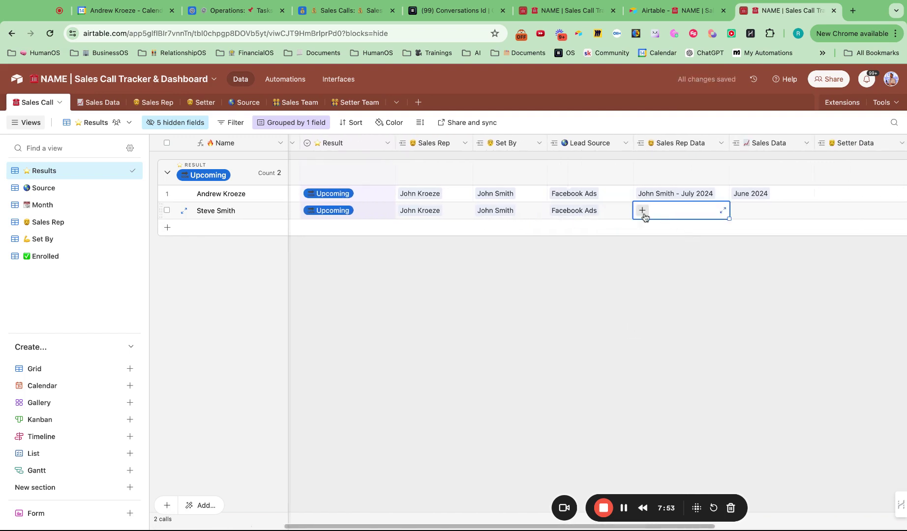
pyautogui.click(643, 212)
pyautogui.write('j')
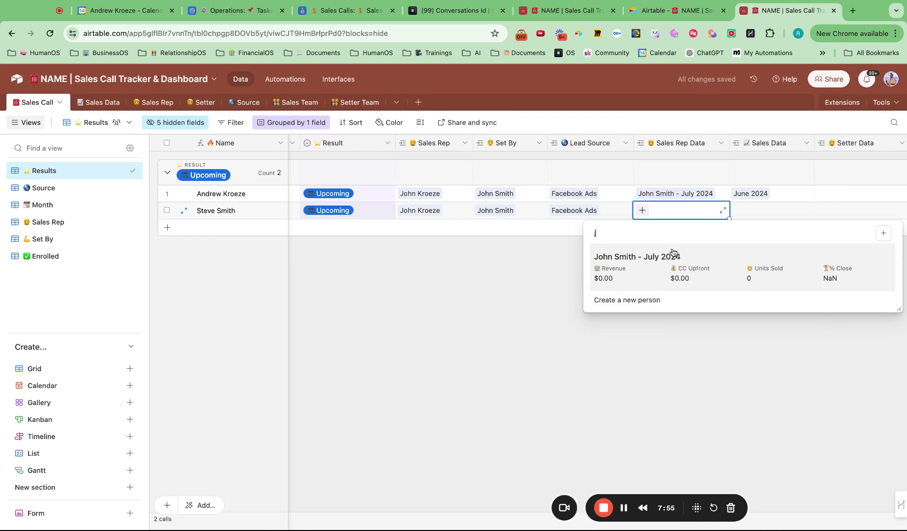
pyautogui.click(680, 261)
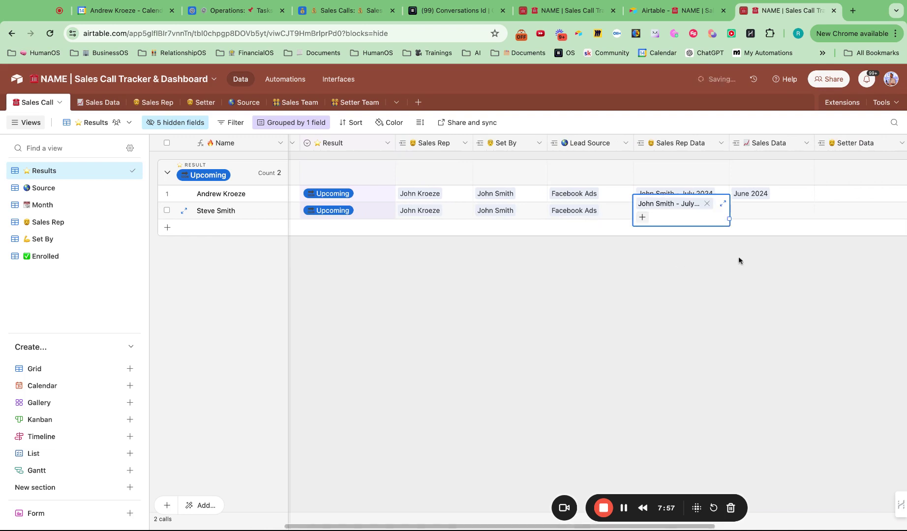
# - Link the new call's Sales Data to June 2024; the other call's Setter Data picker has no records yet
pyautogui.hscroll(3, 739, 259)
pyautogui.click(590, 213)
pyautogui.click(584, 211)
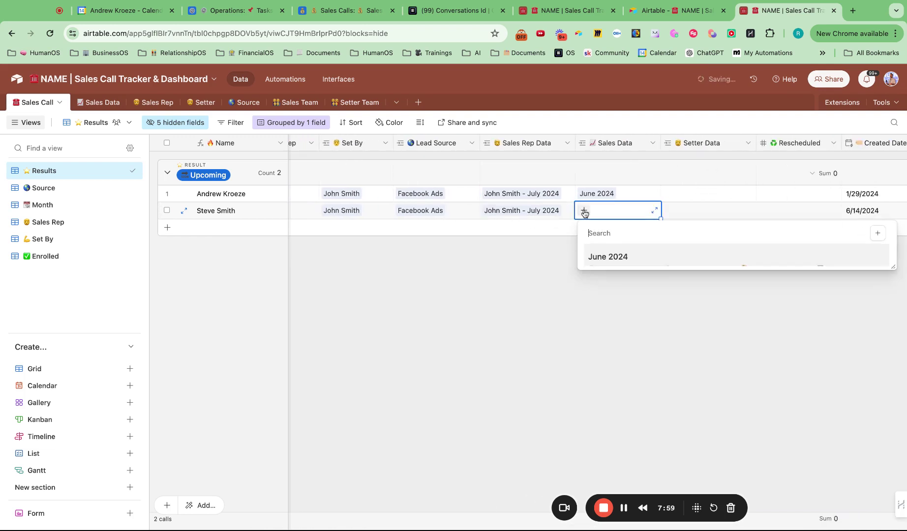
pyautogui.write('j')
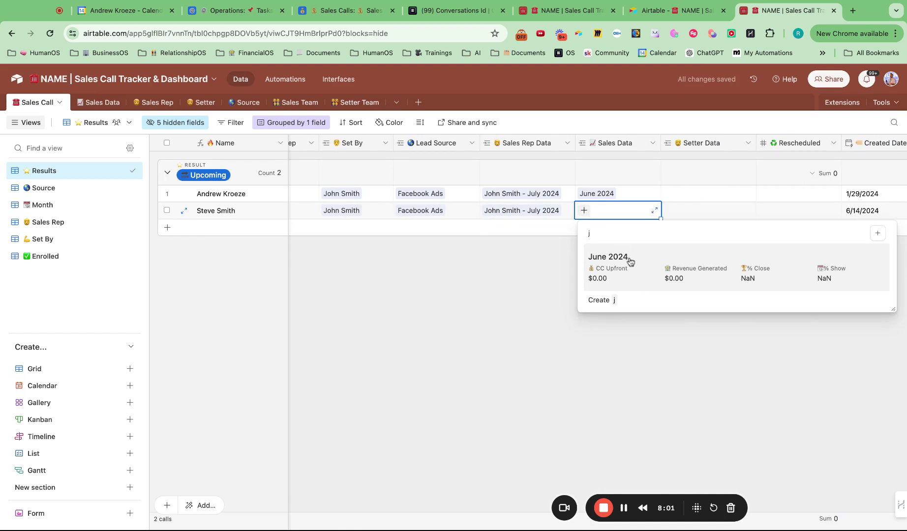
pyautogui.click(630, 261)
pyautogui.click(687, 193)
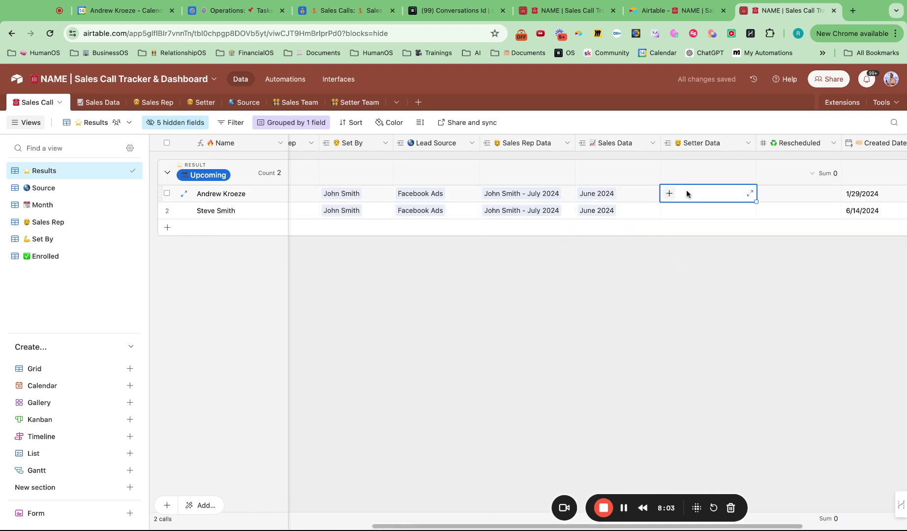
pyautogui.click(669, 194)
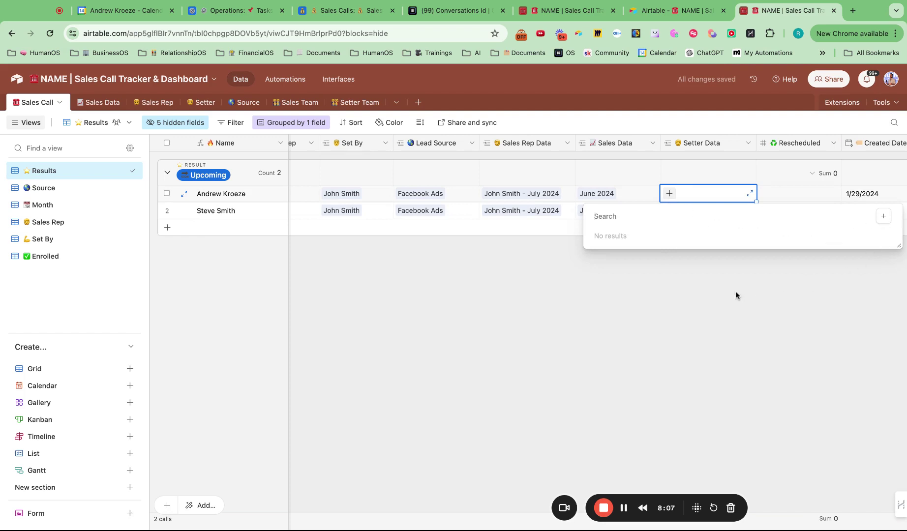
pyautogui.press('Escape')
# - Add a new blank record to the Setter table
pyautogui.click(201, 103)
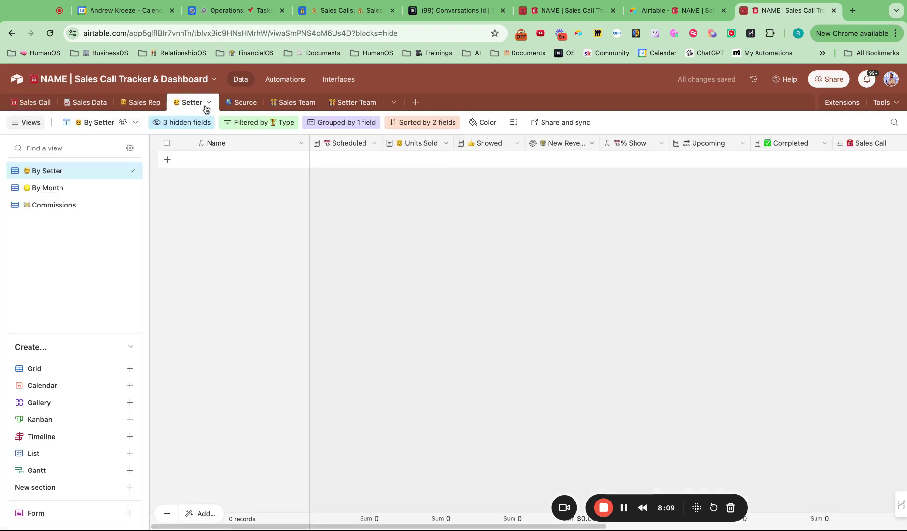
pyautogui.click(166, 163)
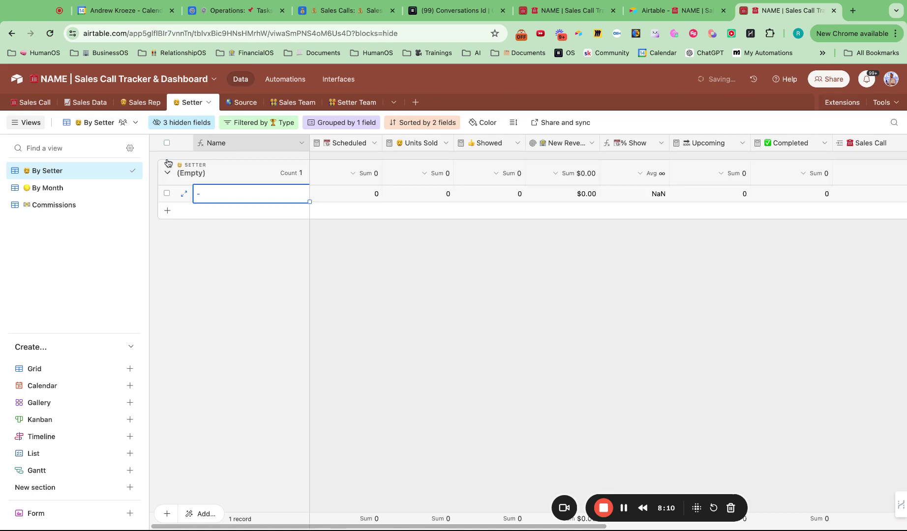
pyautogui.click(141, 104)
pyautogui.click(199, 104)
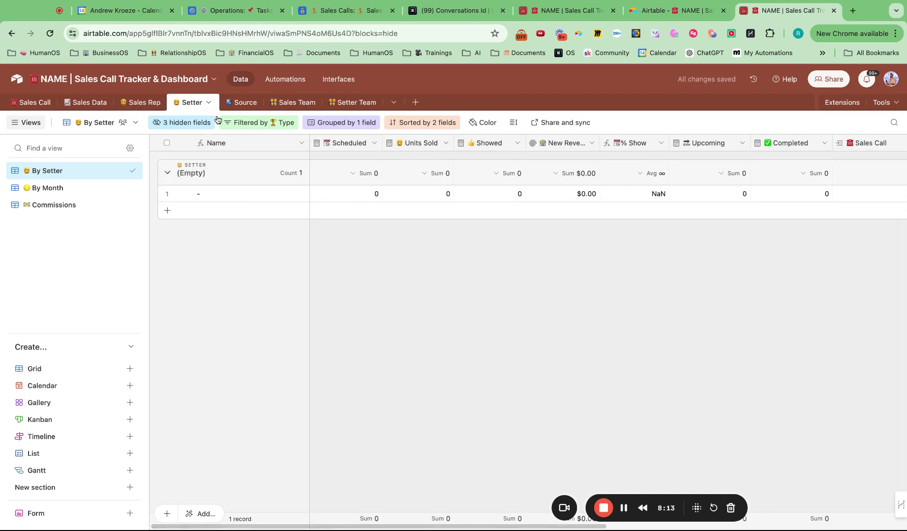
pyautogui.hscroll(10, 505, 224)
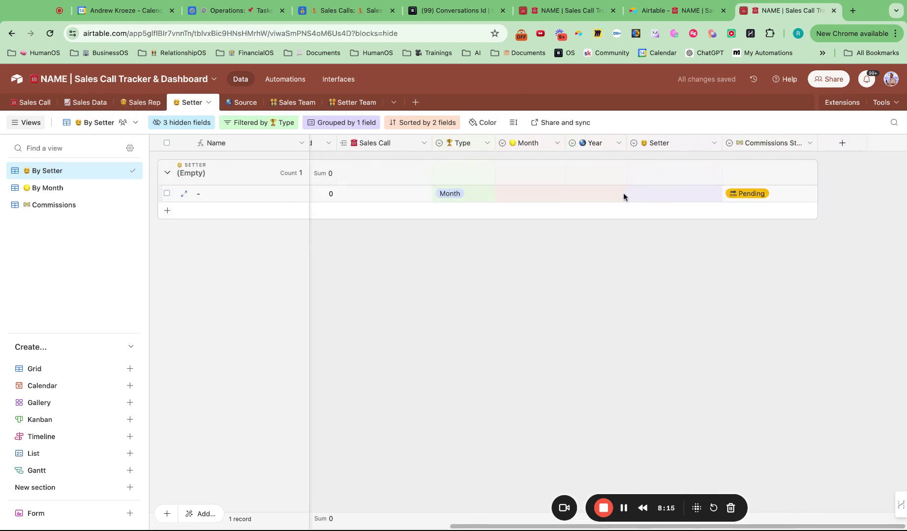
# - Fill the new setter record with the setter, Year 2024 and Month June
pyautogui.click(668, 194)
pyautogui.click(668, 194)
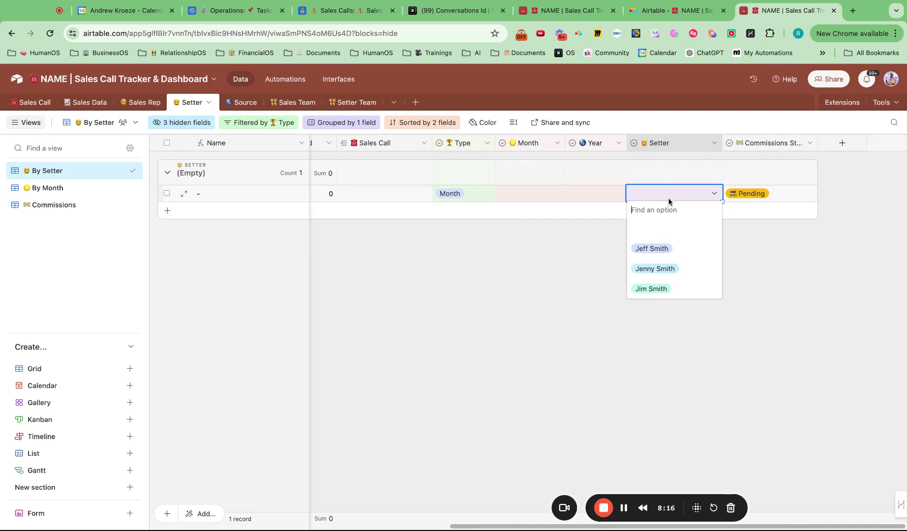
pyautogui.click(664, 249)
pyautogui.doubleClick(590, 193)
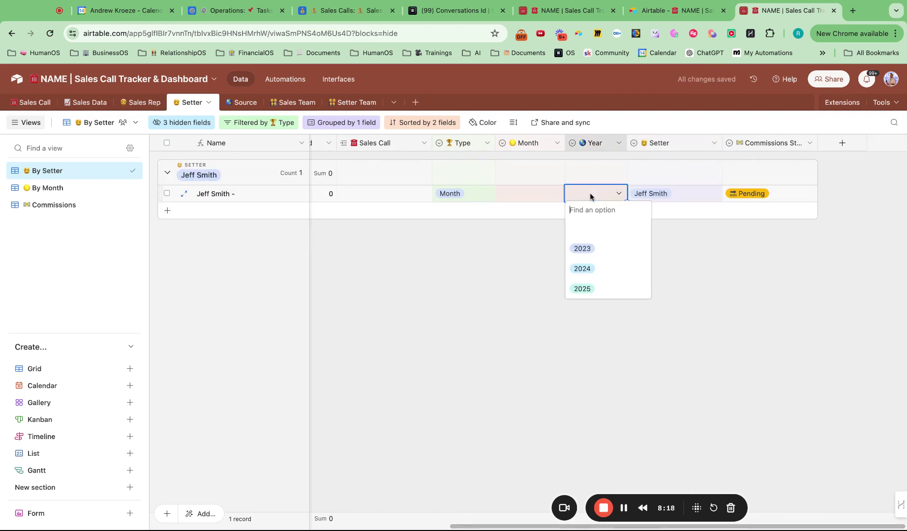
pyautogui.click(597, 269)
pyautogui.click(534, 189)
pyautogui.click(534, 189)
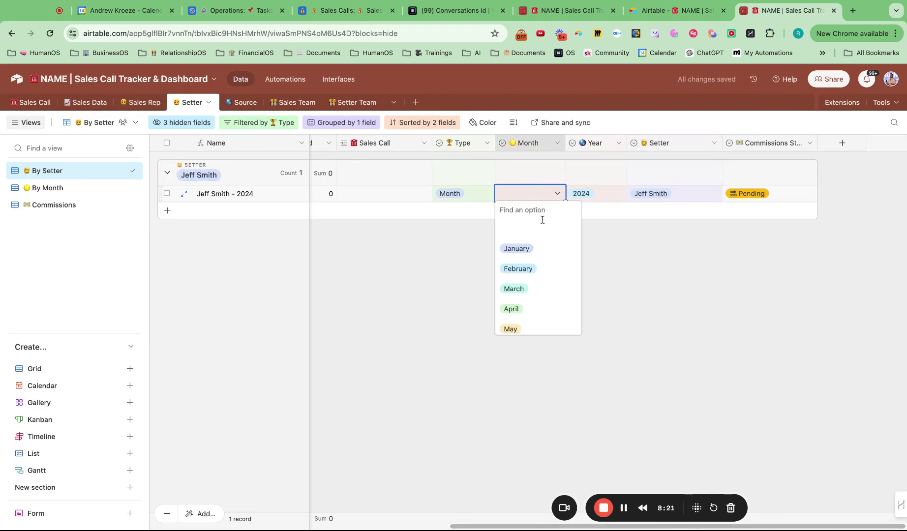
pyautogui.scroll(-3, 533, 269)
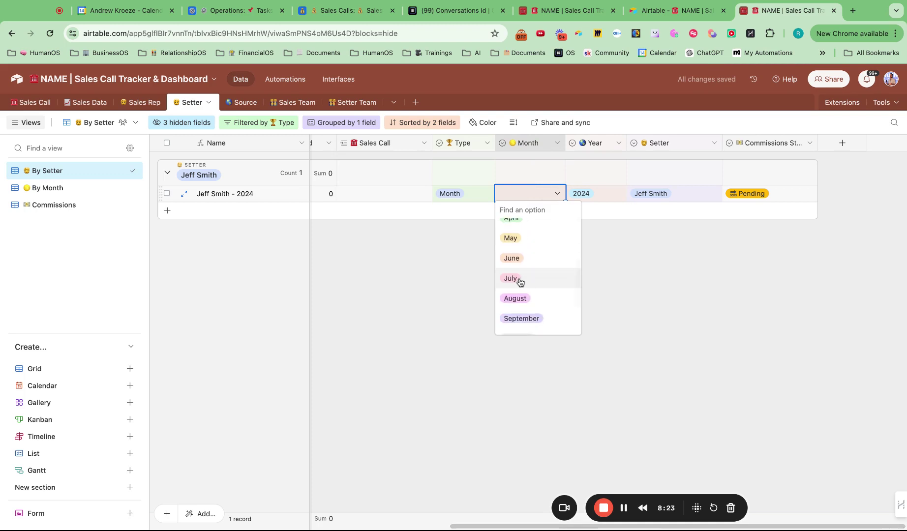
pyautogui.click(512, 259)
pyautogui.hscroll(-10, 462, 283)
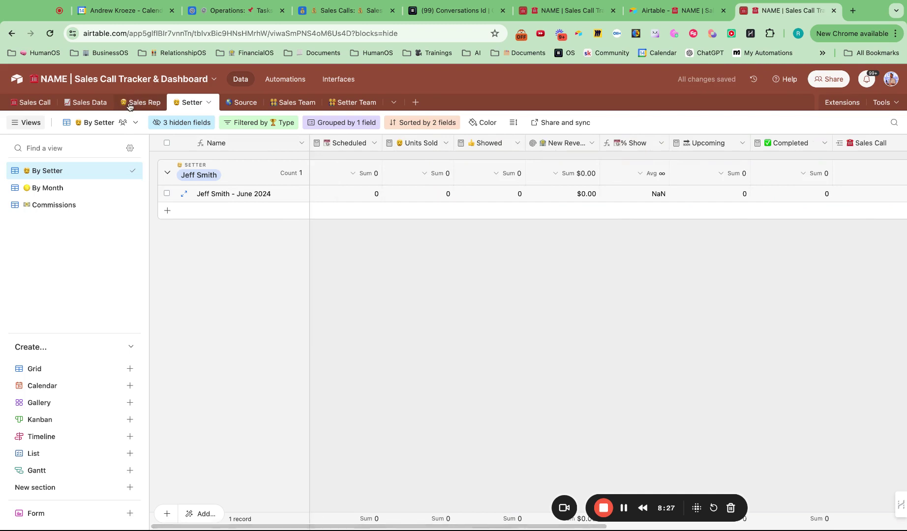
pyautogui.click(87, 103)
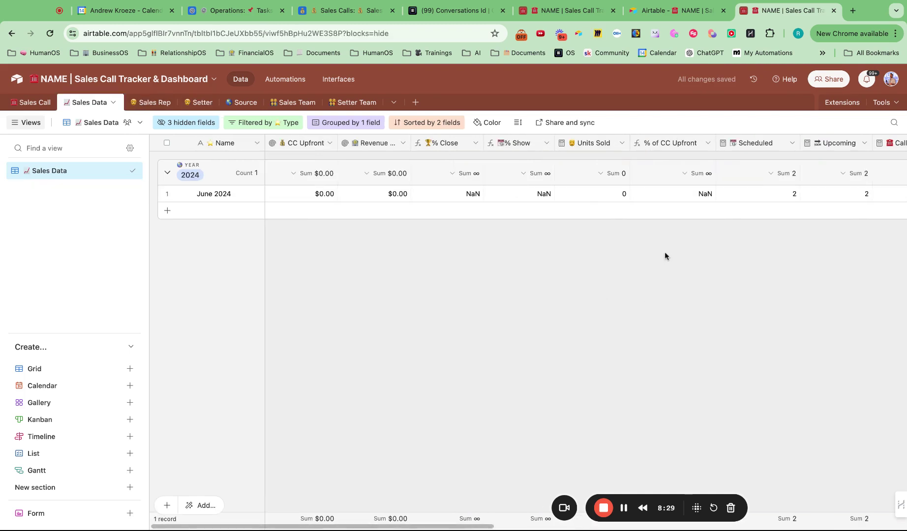
# - Link both calls' Setter Data to the setter's June 2024 record
pyautogui.click(37, 103)
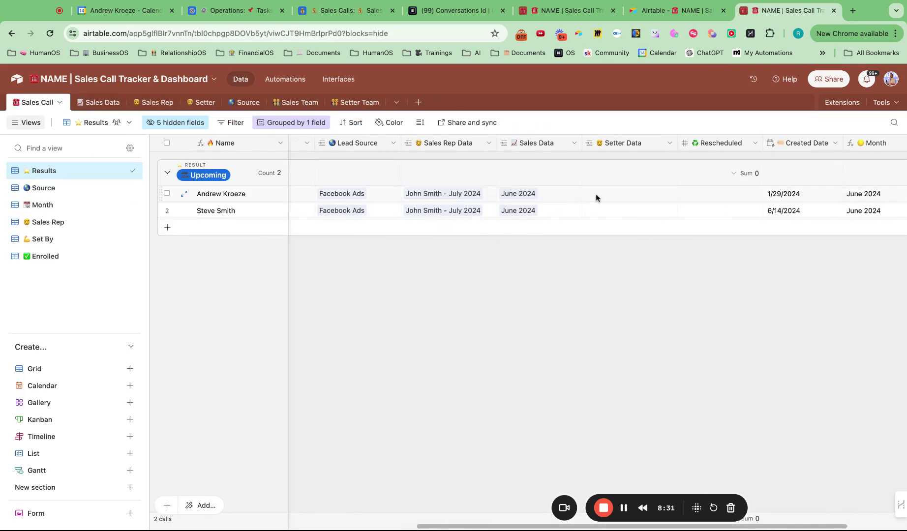
pyautogui.click(597, 197)
pyautogui.click(592, 199)
pyautogui.click(621, 246)
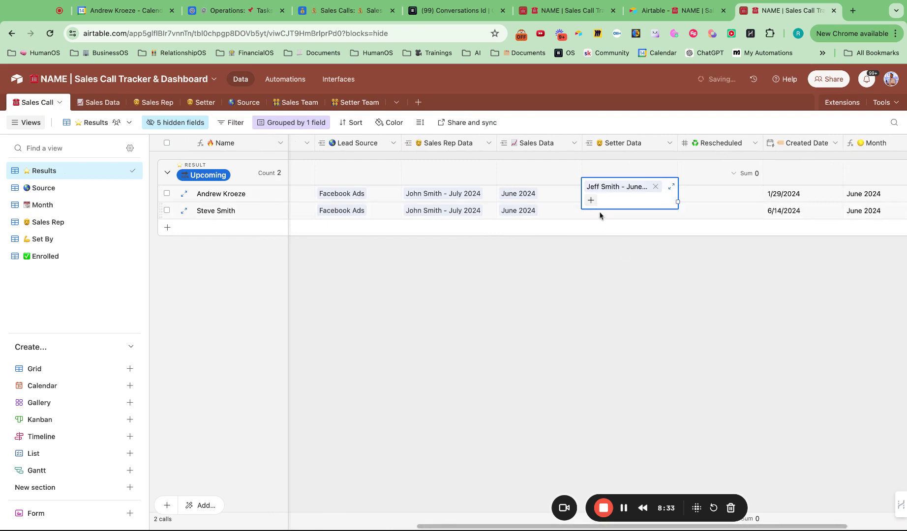
pyautogui.click(598, 214)
pyautogui.click(592, 212)
pyautogui.click(622, 263)
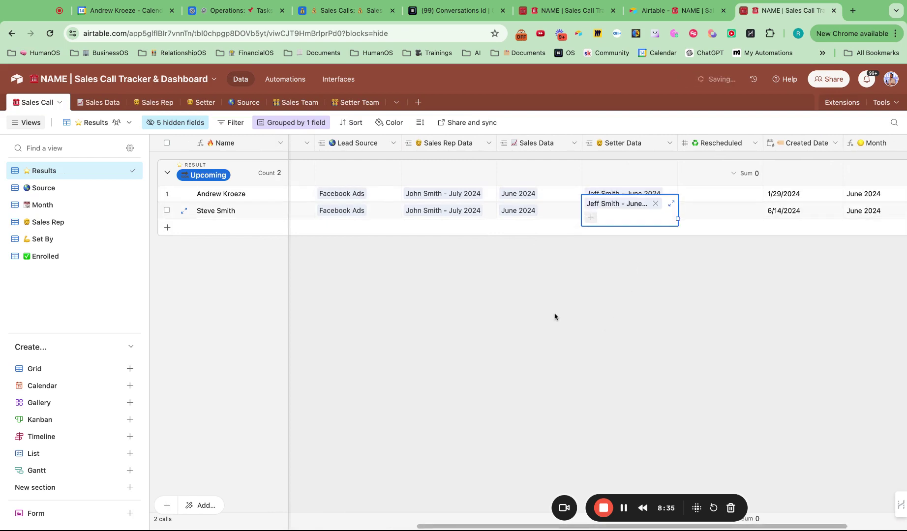
# - Mark the 6/10/2024 call's Result as Enrolled and view it in the Enrolled view
pyautogui.hscroll(-10, 555, 316)
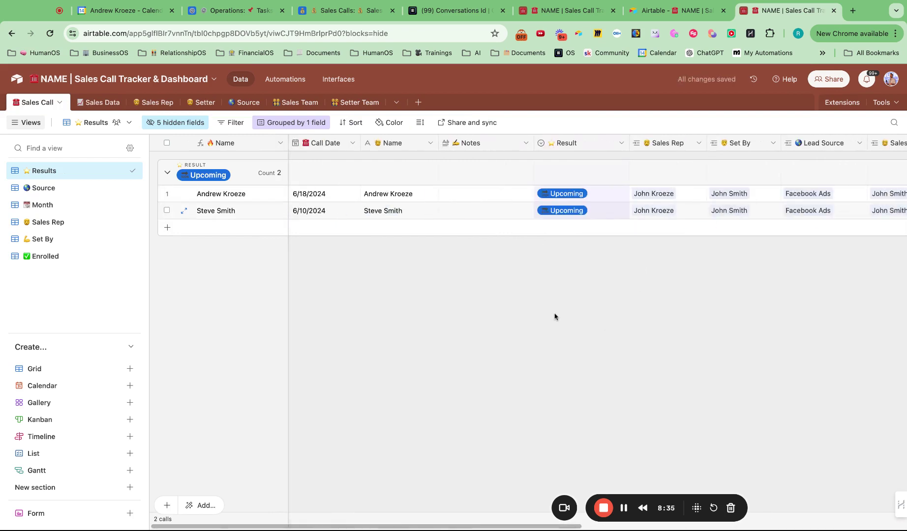
pyautogui.click(550, 213)
pyautogui.click(553, 212)
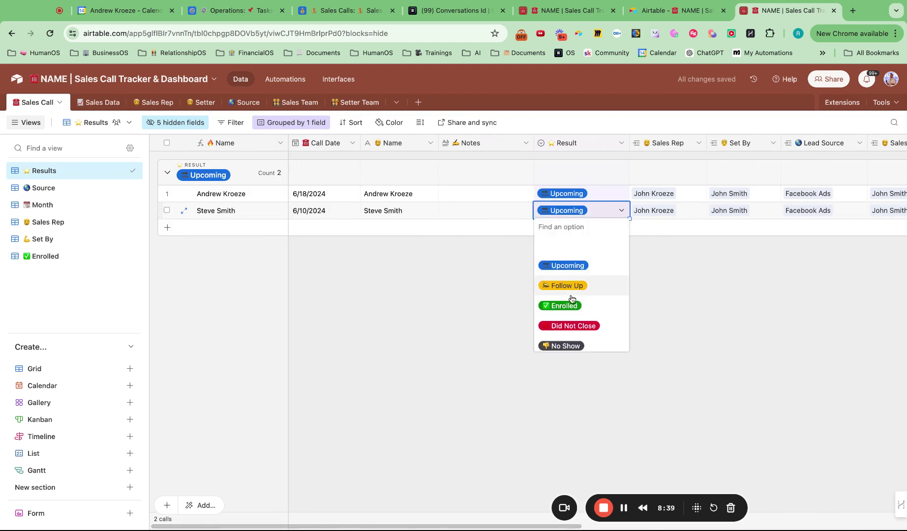
pyautogui.click(561, 306)
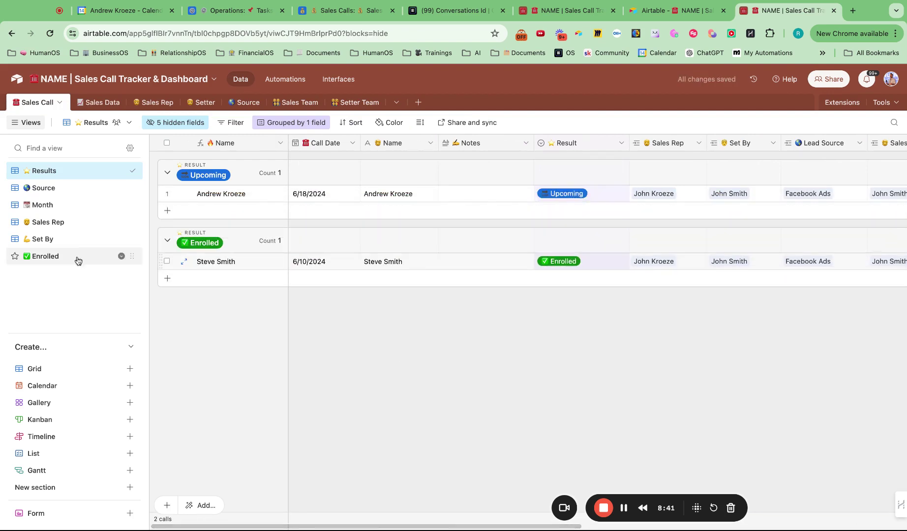
pyautogui.click(66, 255)
pyautogui.doubleClick(417, 198)
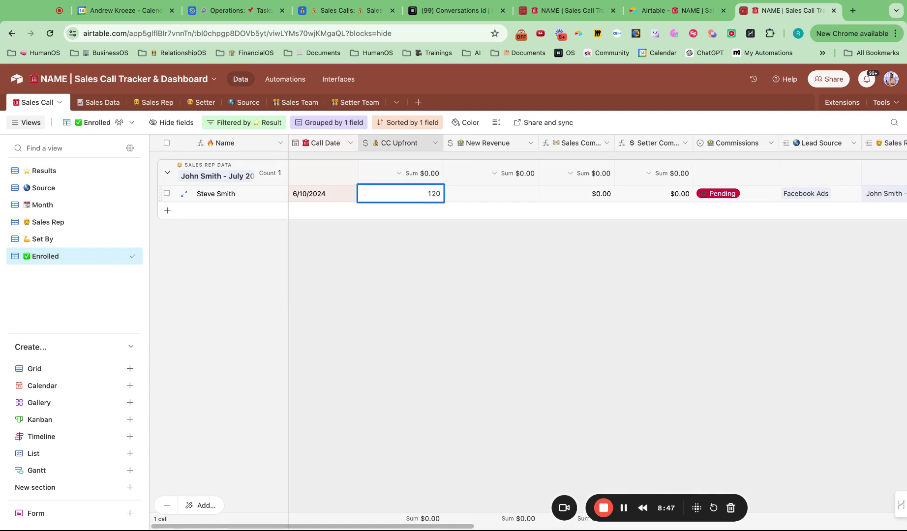
# - Enter 12000 CC Upfront and 12,000 New Revenue on the enrolled call, leaving commission Pending
pyautogui.write('12000')
pyautogui.click(477, 194)
pyautogui.write('12')
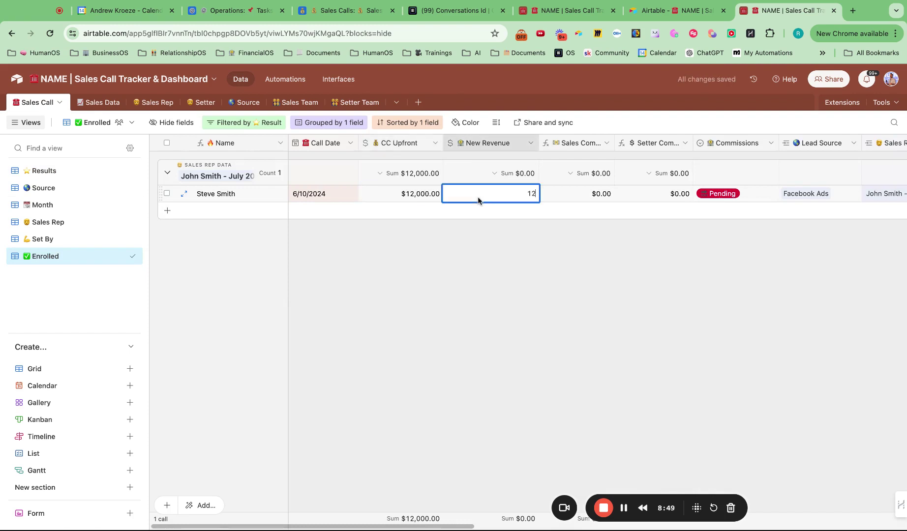
pyautogui.write(',000')
pyautogui.click(663, 304)
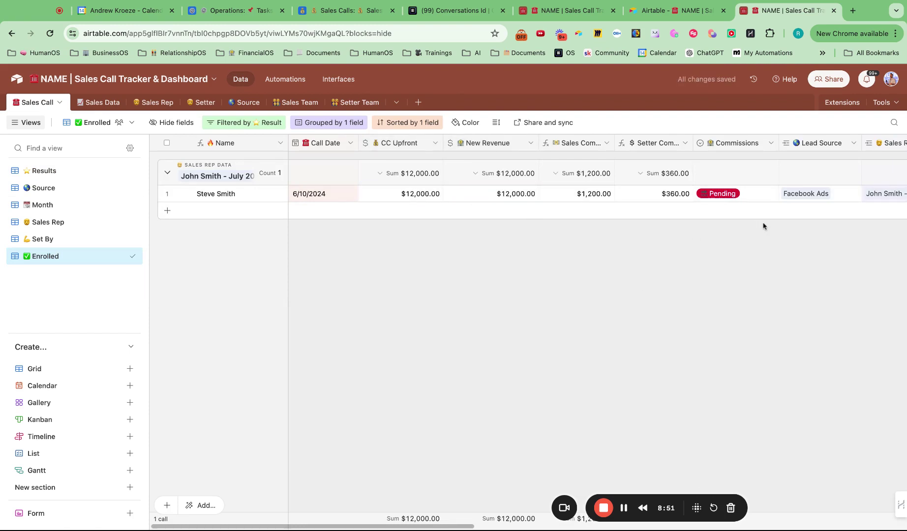
pyautogui.click(741, 198)
pyautogui.click(741, 196)
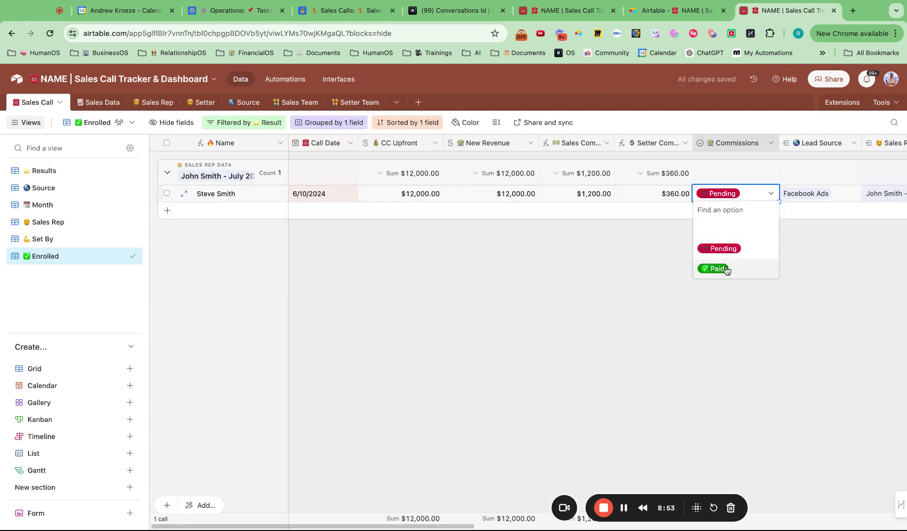
pyautogui.click(451, 370)
pyautogui.click(62, 225)
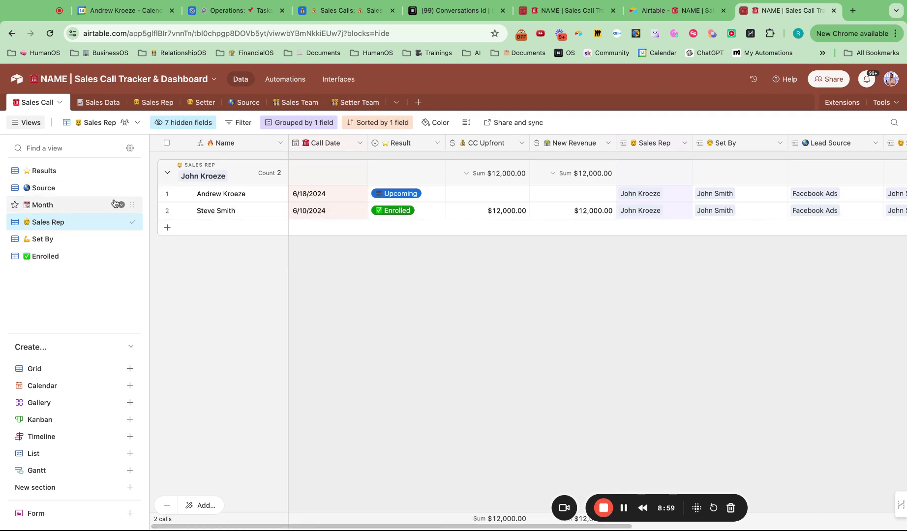
# - Browse the Set By, Month and Results views and expand the enrolled call's record
pyautogui.click(59, 242)
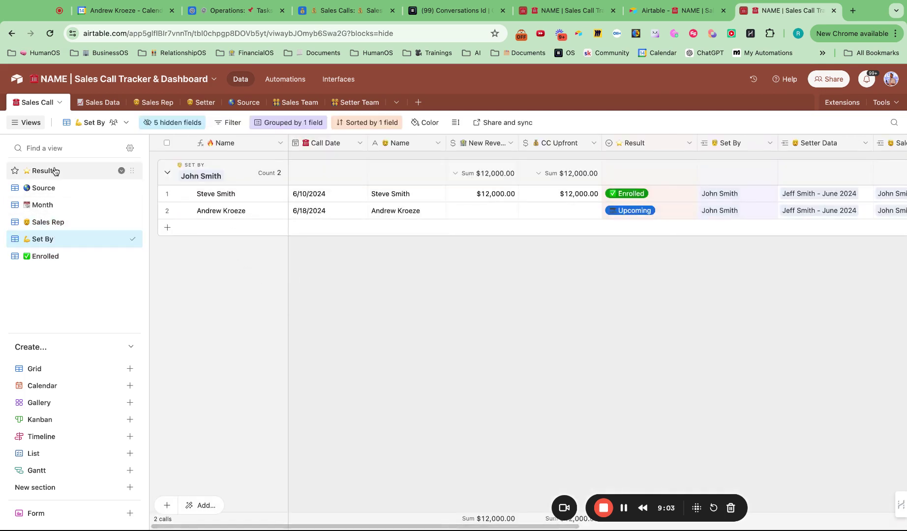
pyautogui.click(49, 207)
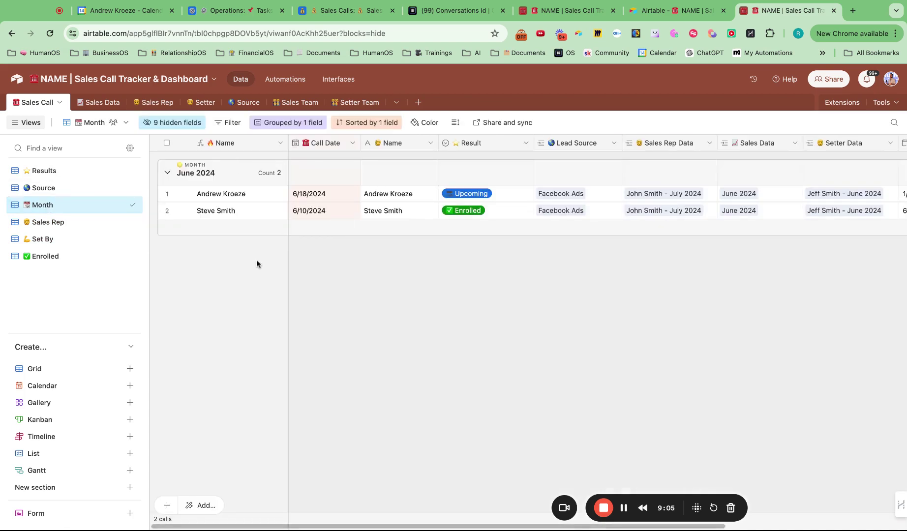
pyautogui.click(70, 173)
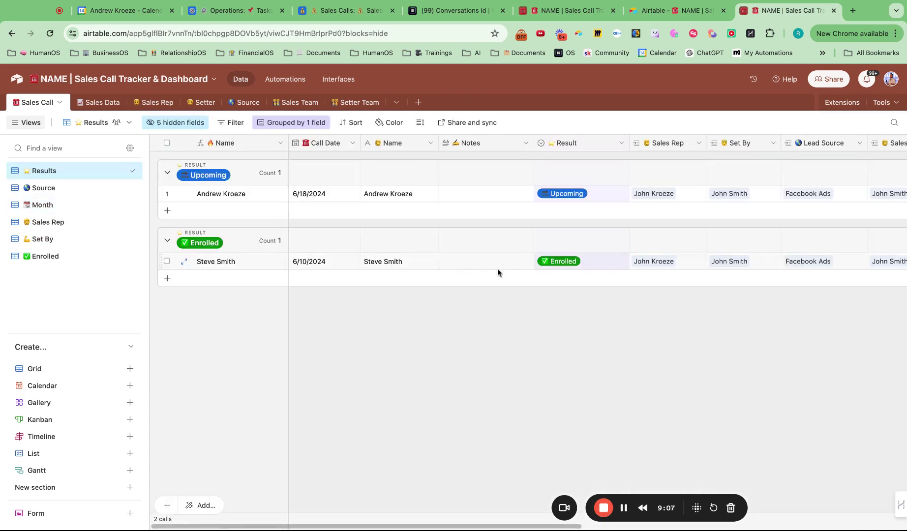
pyautogui.click(185, 261)
# - Set the call's Rescheduled count to 1 and close the record
pyautogui.scroll(-10, 328, 320)
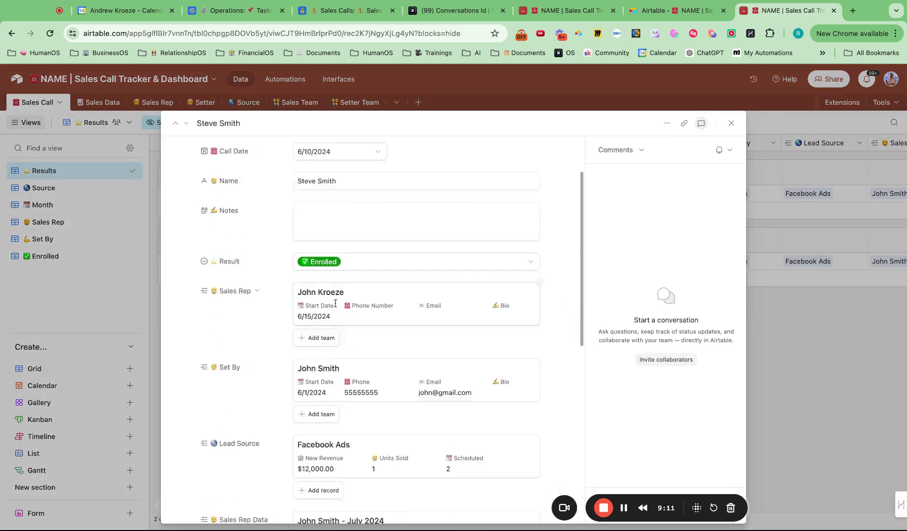
pyautogui.scroll(10, 335, 303)
pyautogui.scroll(-10, 335, 303)
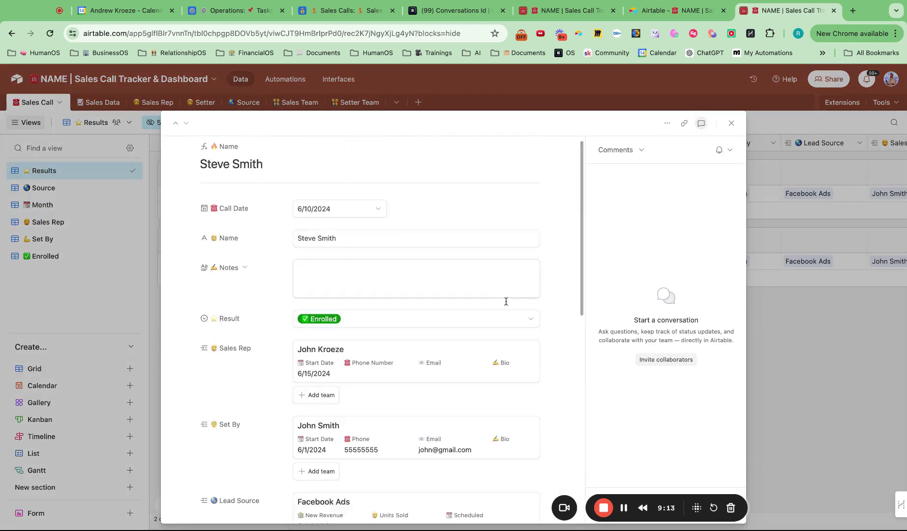
pyautogui.click(315, 370)
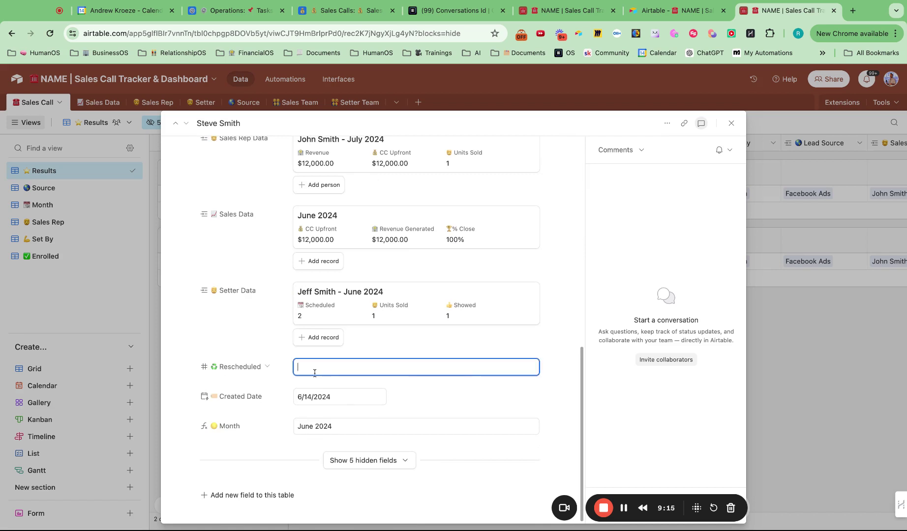
pyautogui.write('1')
pyautogui.click(731, 123)
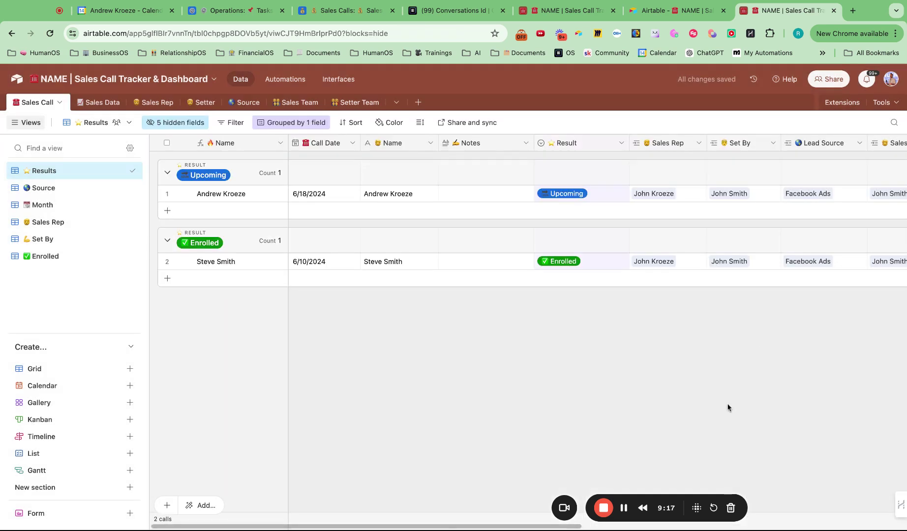
# - Check the rollups in the Sales Team, Source and Setter tables
pyautogui.click(293, 102)
pyautogui.click(39, 170)
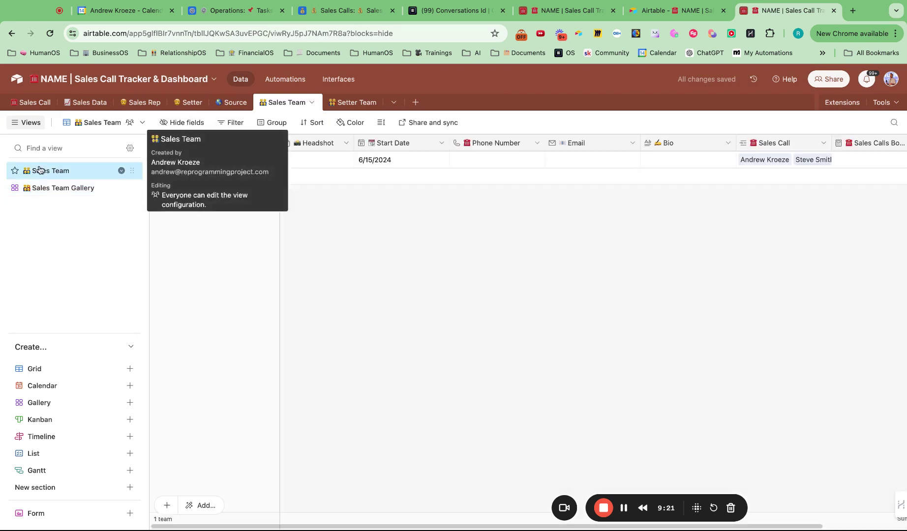
pyautogui.click(231, 102)
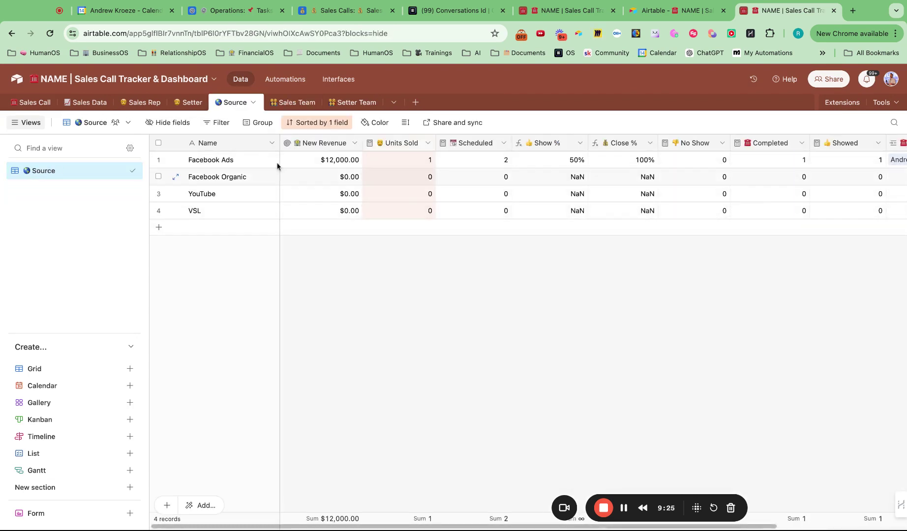
pyautogui.click(187, 106)
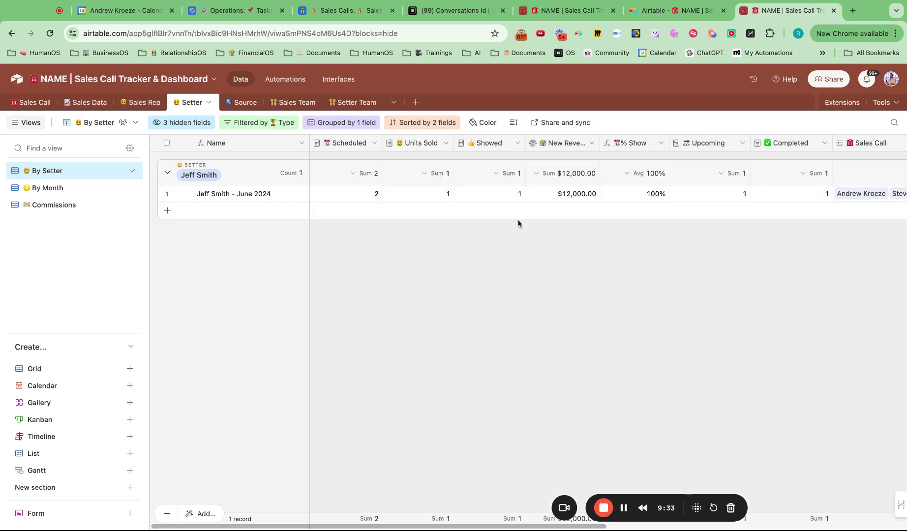
pyautogui.hscroll(5, 550, 209)
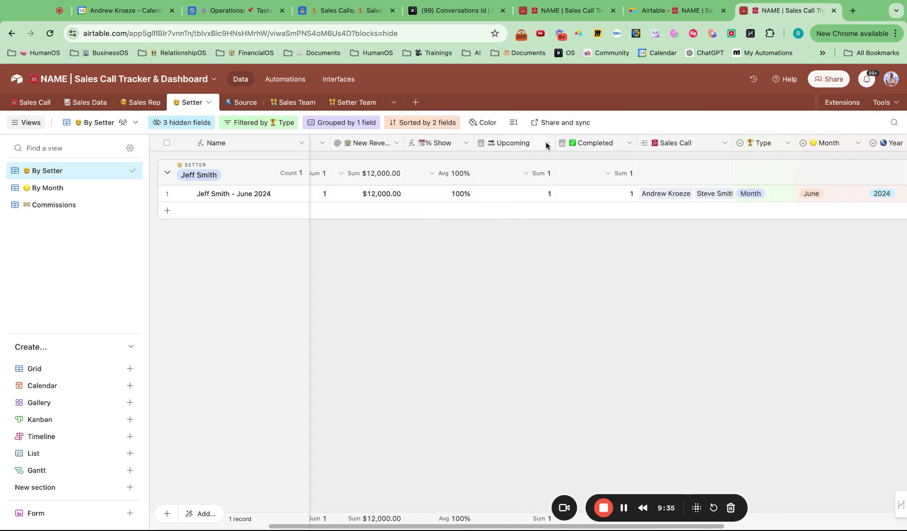
pyautogui.hscroll(3, 582, 201)
pyautogui.hscroll(-10, 558, 200)
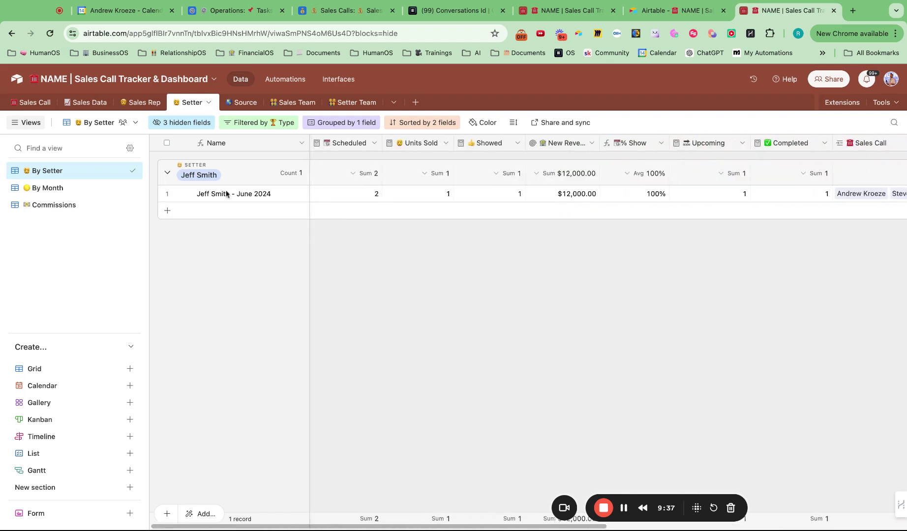
# - Review the Sales Rep and Sales Data tables, ending on the Sales Rep Commissions view
pyautogui.click(142, 102)
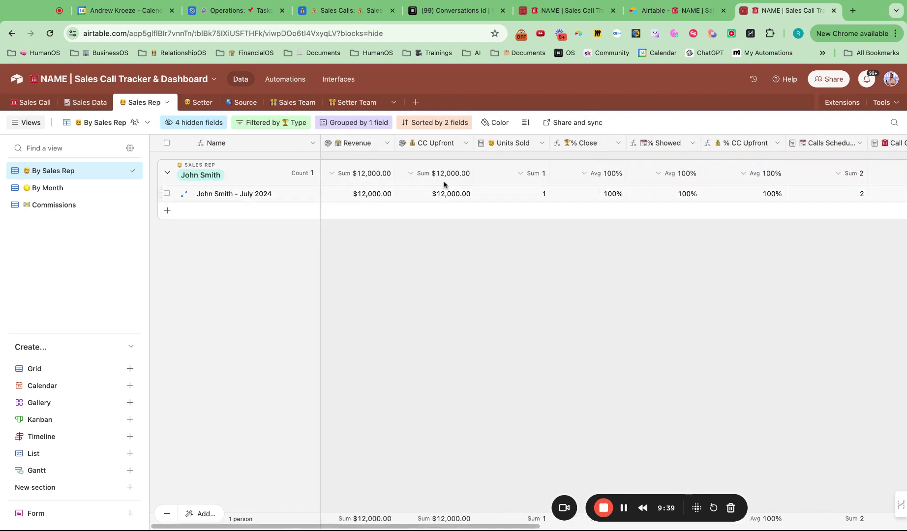
pyautogui.hscroll(15, 583, 189)
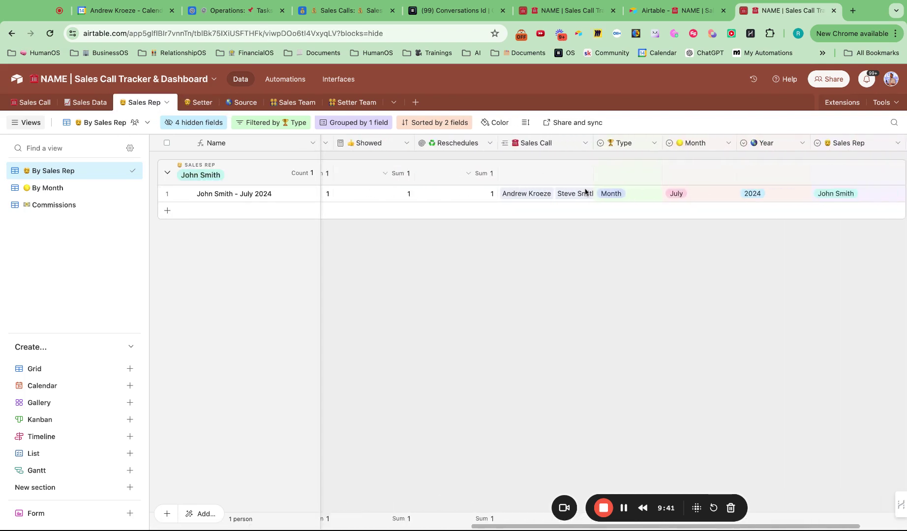
pyautogui.hscroll(-15, 586, 192)
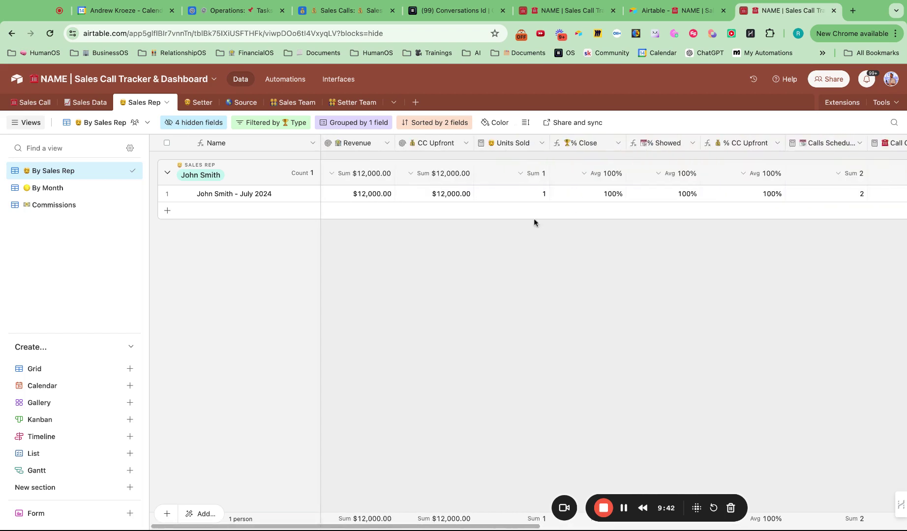
pyautogui.click(86, 103)
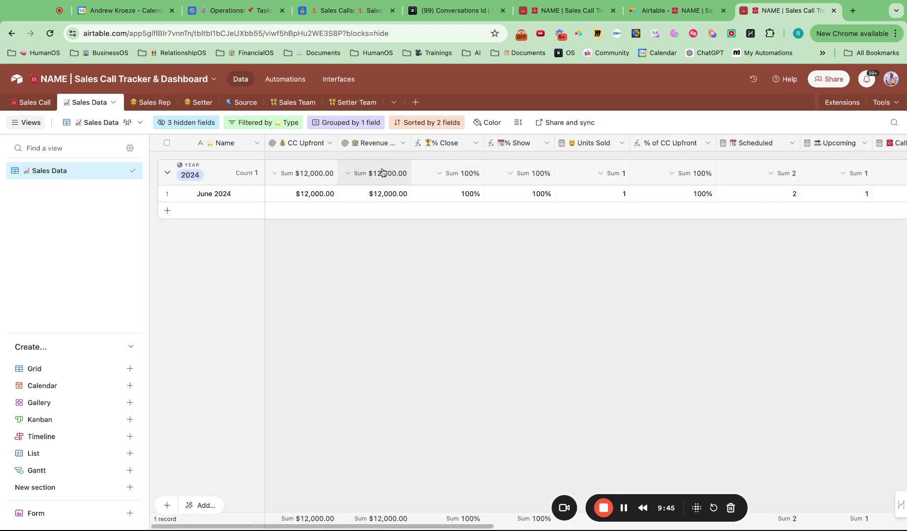
pyautogui.hscroll(15, 561, 214)
pyautogui.hscroll(-15, 561, 214)
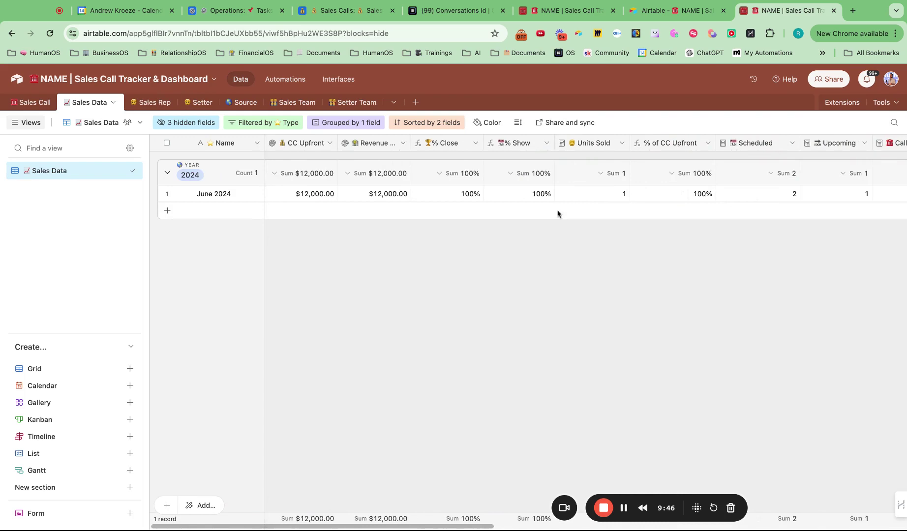
pyautogui.click(148, 103)
pyautogui.click(63, 205)
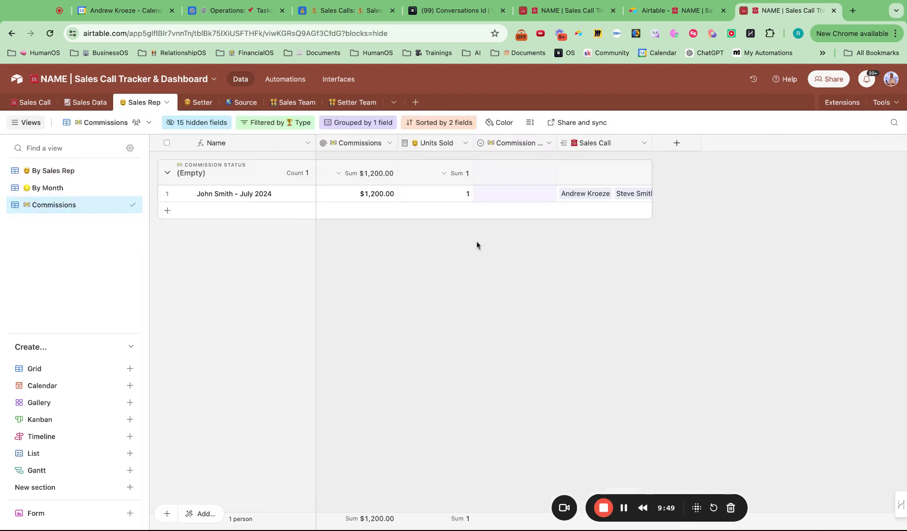
# - Set the rep's July 2024 Commission Status to Pending
pyautogui.click(503, 197)
pyautogui.click(503, 196)
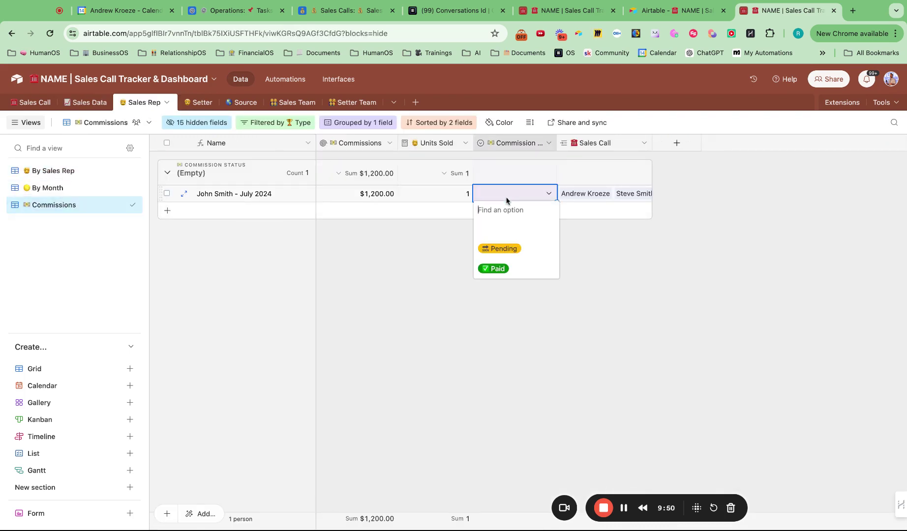
pyautogui.click(510, 249)
pyautogui.click(518, 250)
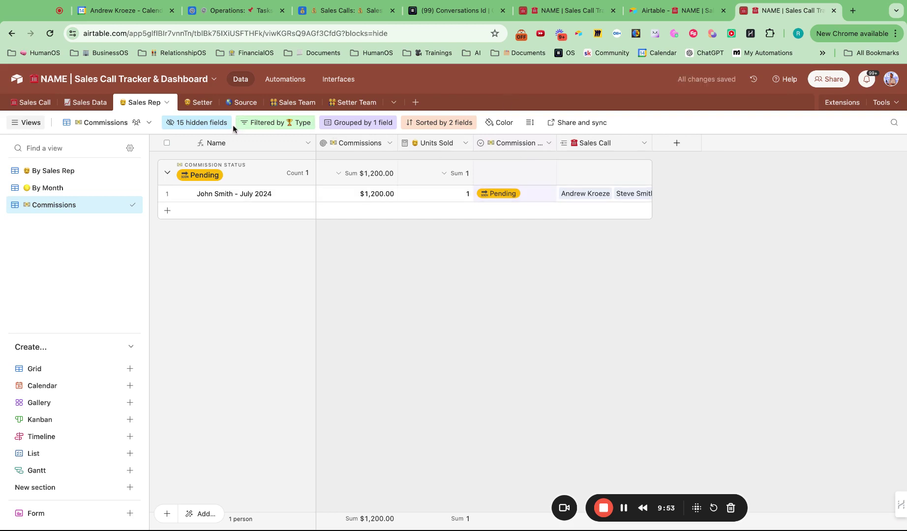
# - Make Pending the default option of the Commission Status field
pyautogui.click(548, 143)
pyautogui.click(541, 171)
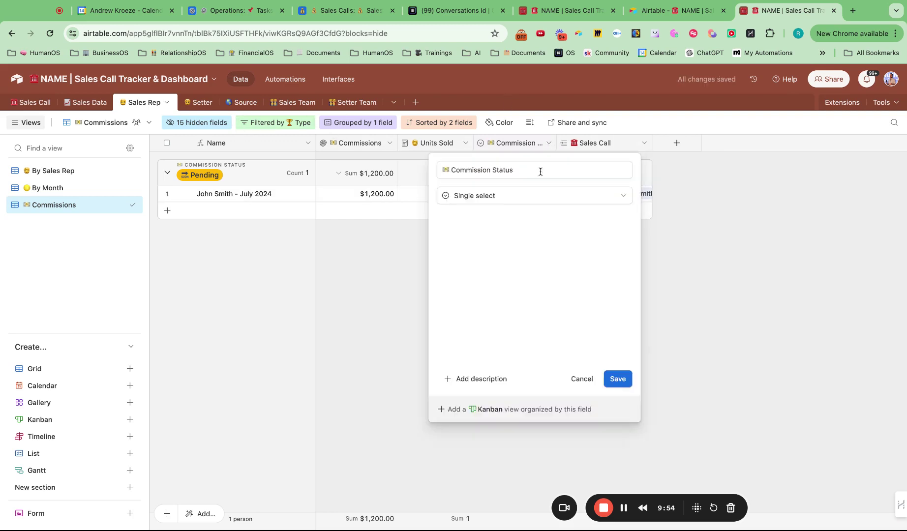
pyautogui.click(480, 360)
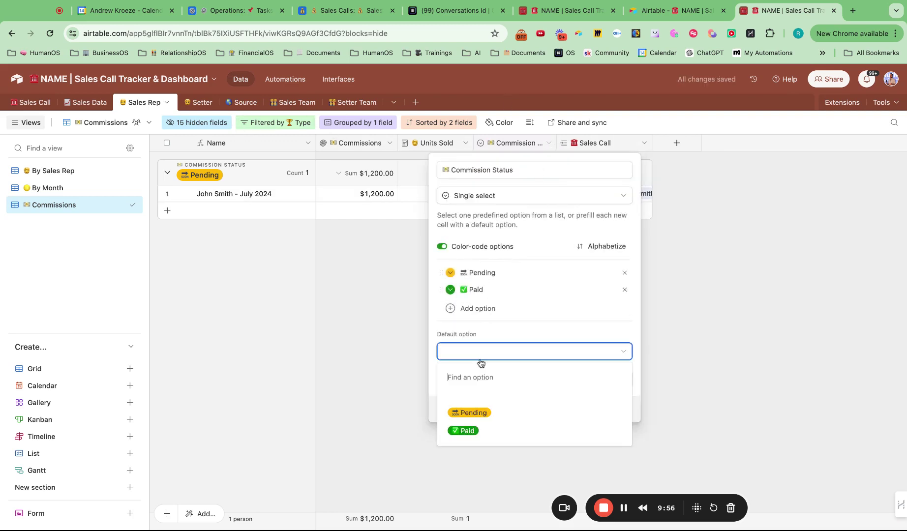
pyautogui.click(490, 413)
pyautogui.click(621, 381)
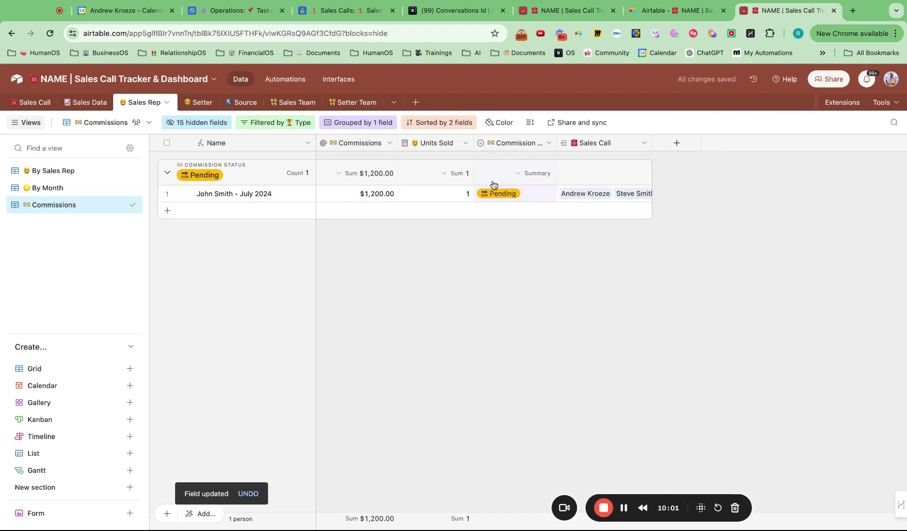
# - Try Paid as the commission status, then revert it to Pending
pyautogui.click(512, 196)
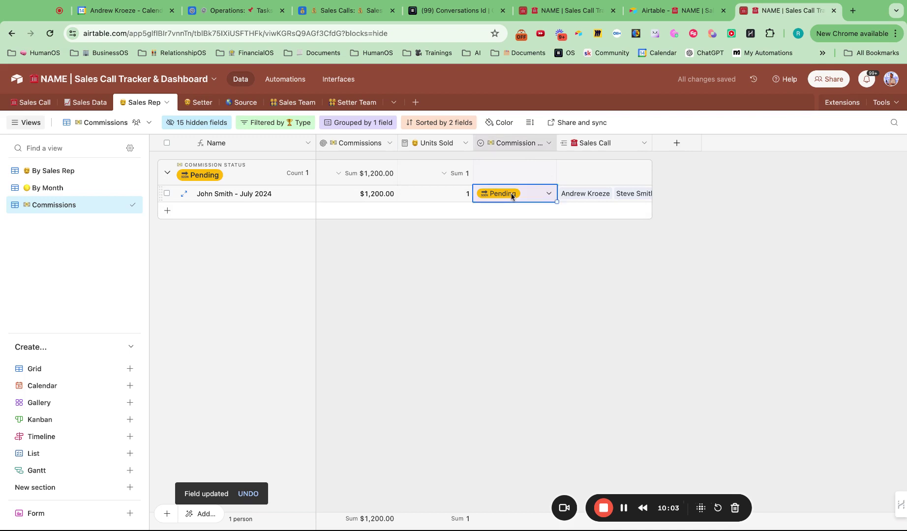
pyautogui.click(512, 195)
pyautogui.click(517, 268)
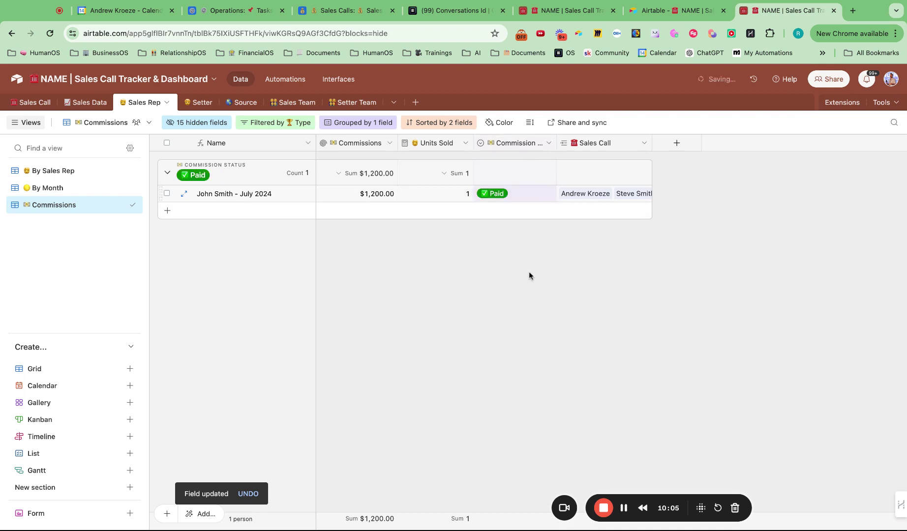
pyautogui.click(524, 197)
pyautogui.click(518, 249)
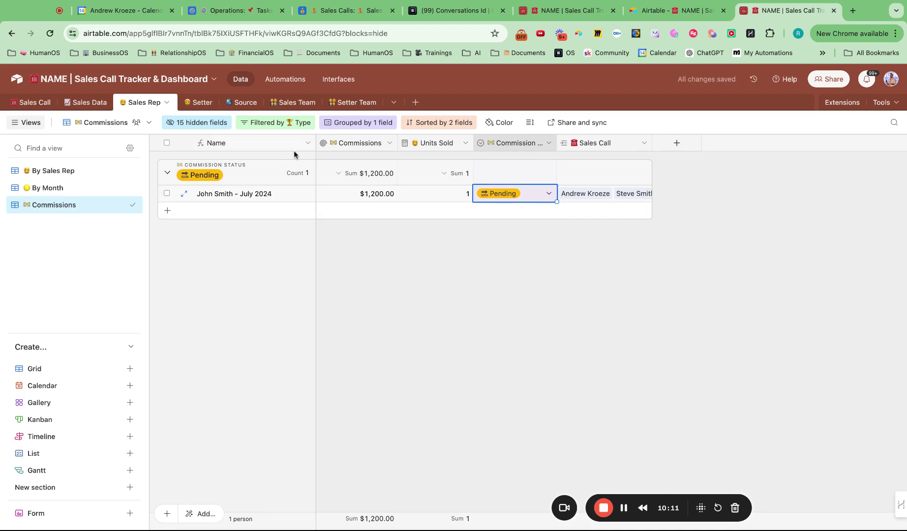
# - Flip through the Setter Team, Sales Team, Source, Setter and Sales Rep tables, ending on Sales Data
pyautogui.click(356, 104)
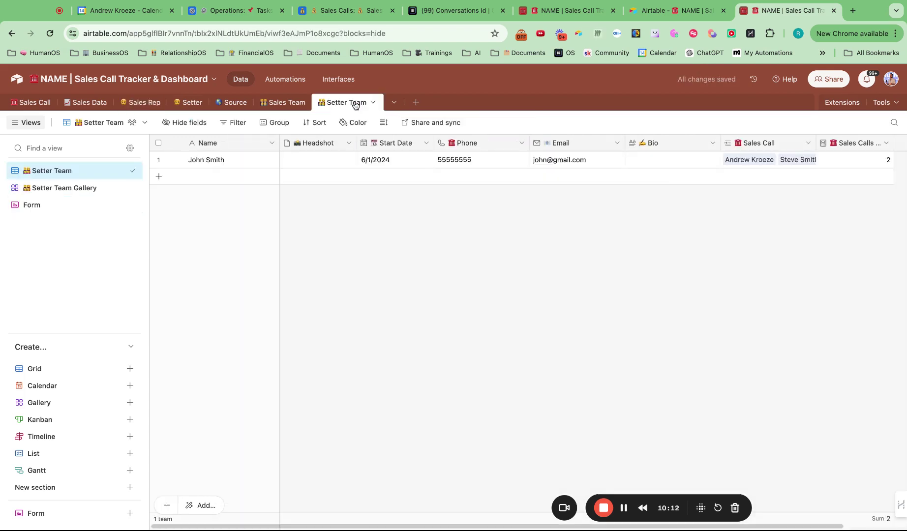
pyautogui.click(286, 103)
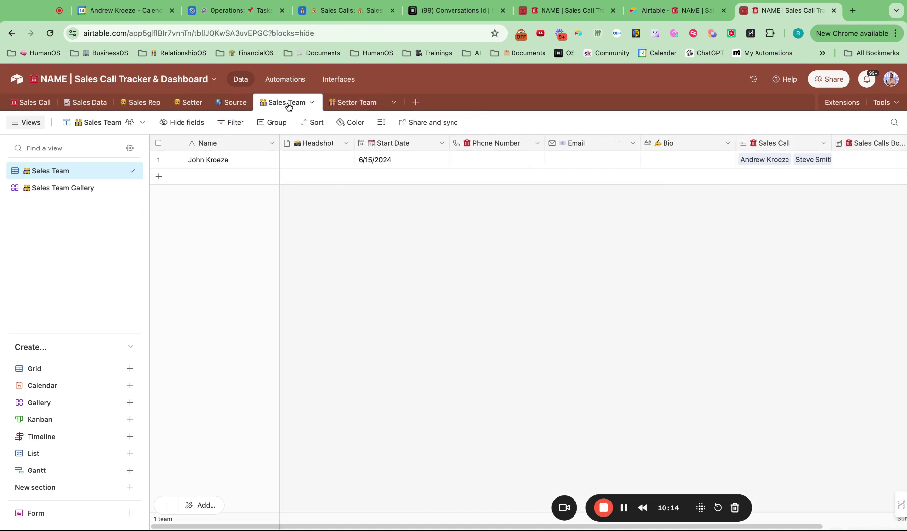
pyautogui.click(233, 103)
pyautogui.click(195, 106)
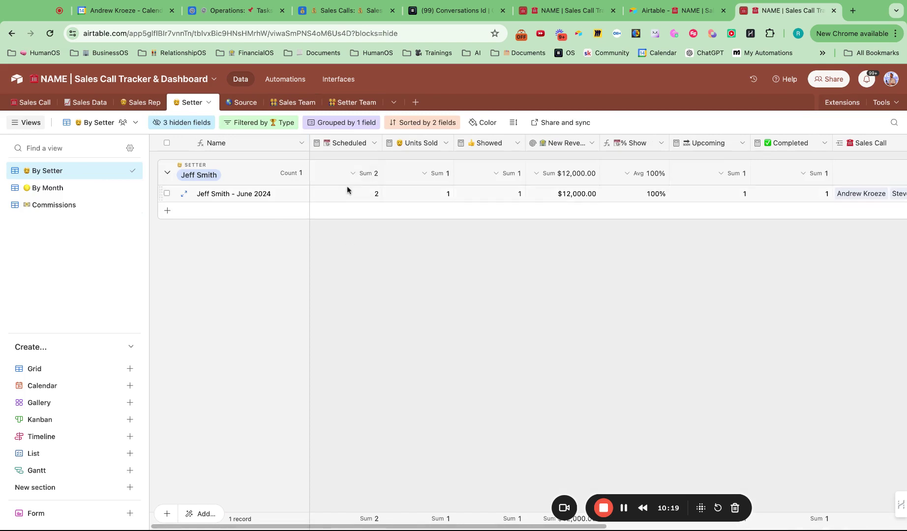
pyautogui.click(150, 104)
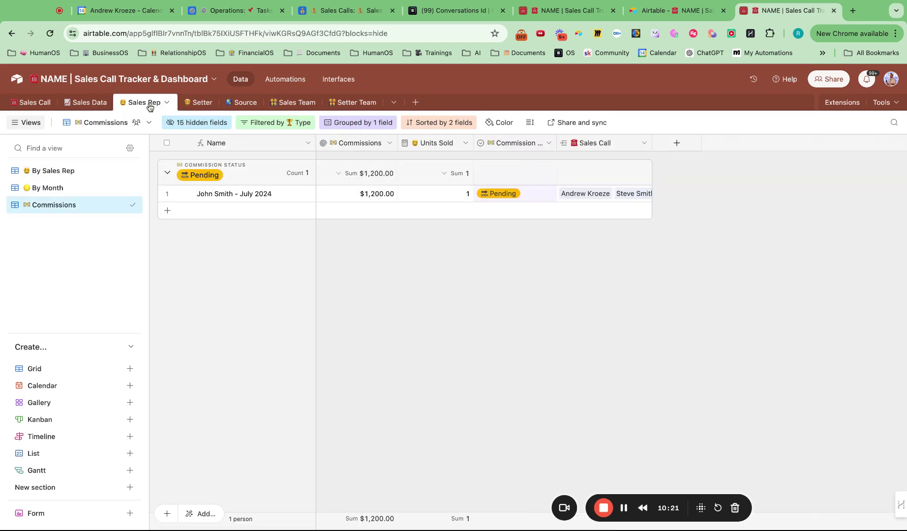
pyautogui.click(96, 103)
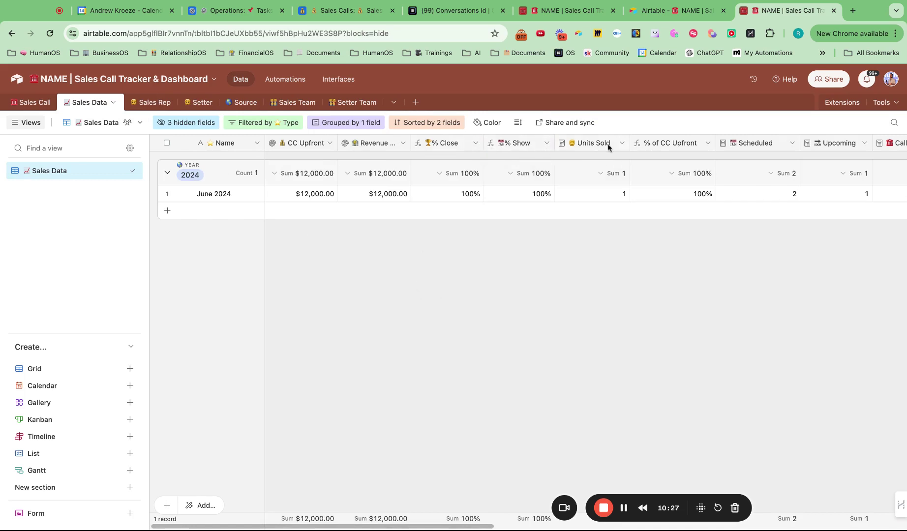
# - Re-save the Units Sold field counting only Enrolled calls, confirm the dependency change, and return to Sales Call
pyautogui.click(622, 143)
pyautogui.click(584, 166)
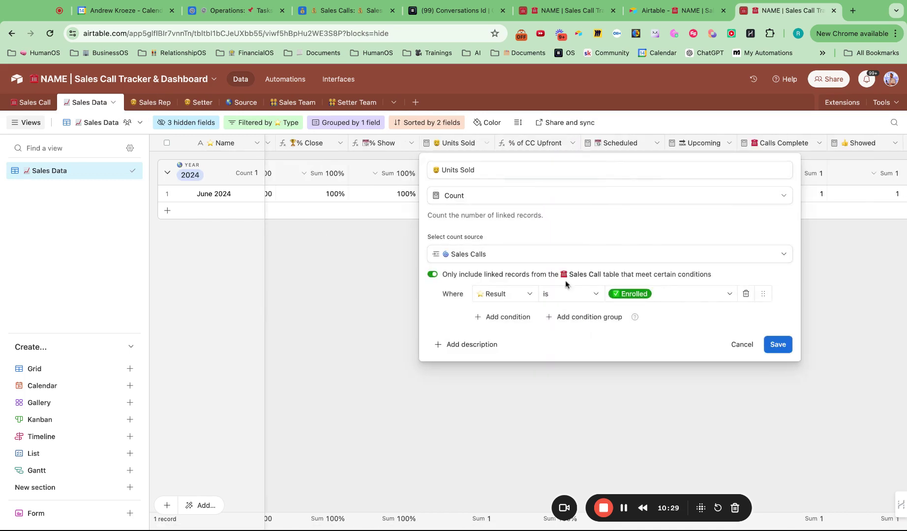
pyautogui.click(778, 344)
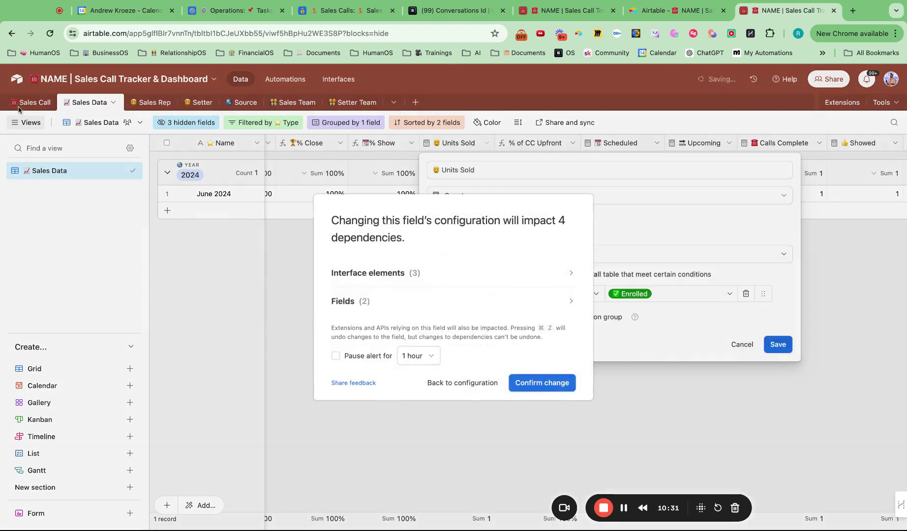
pyautogui.click(540, 380)
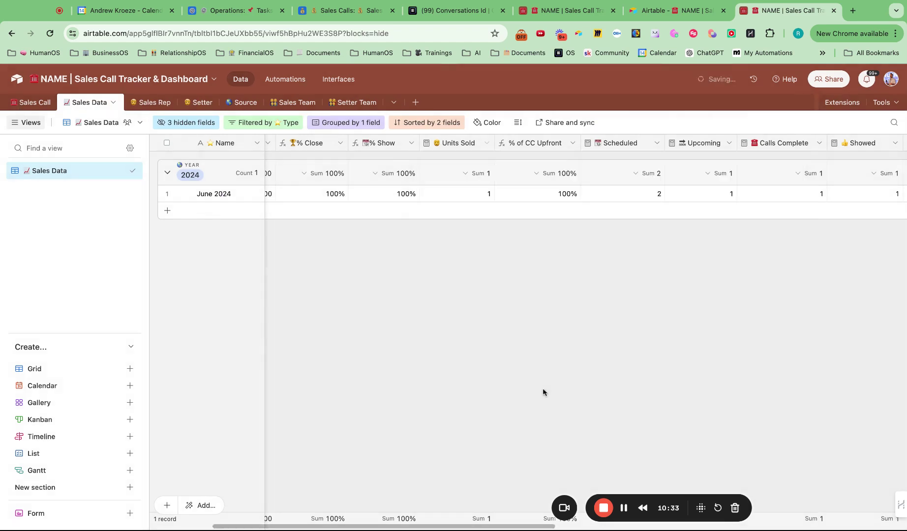
pyautogui.hscroll(-3, 470, 216)
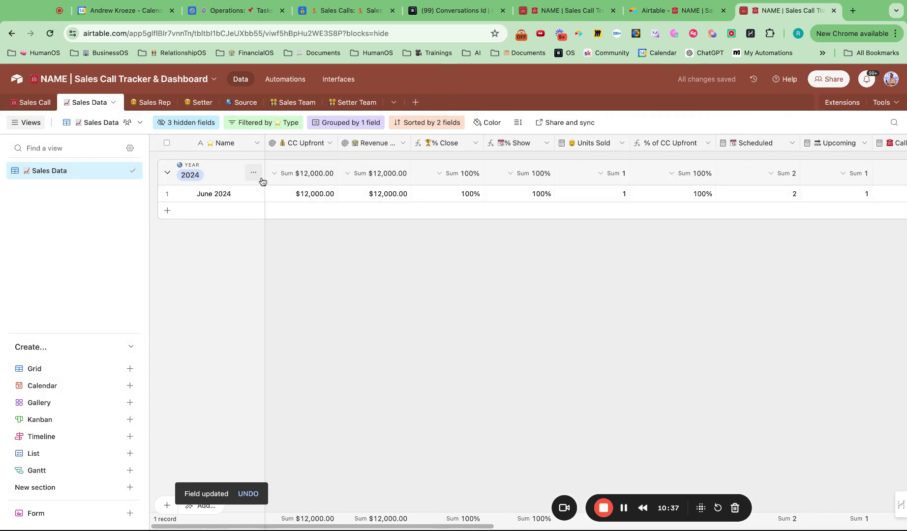
pyautogui.click(30, 102)
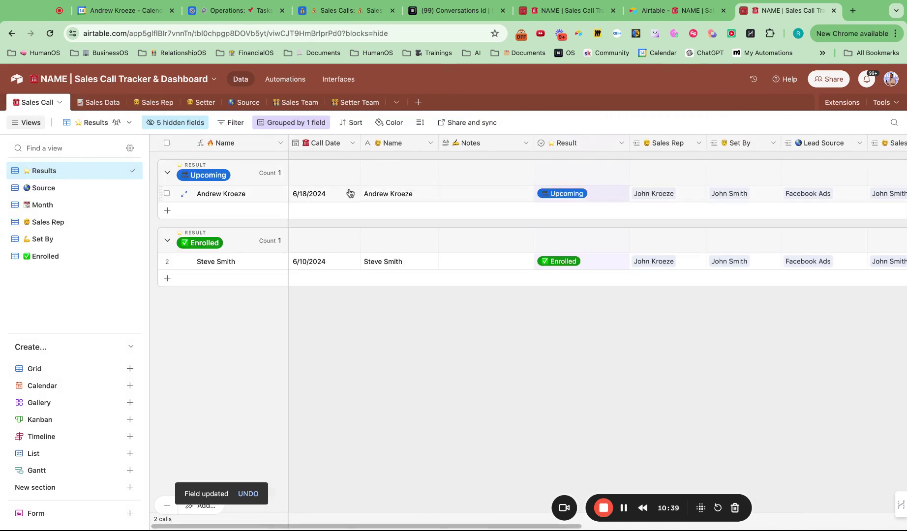
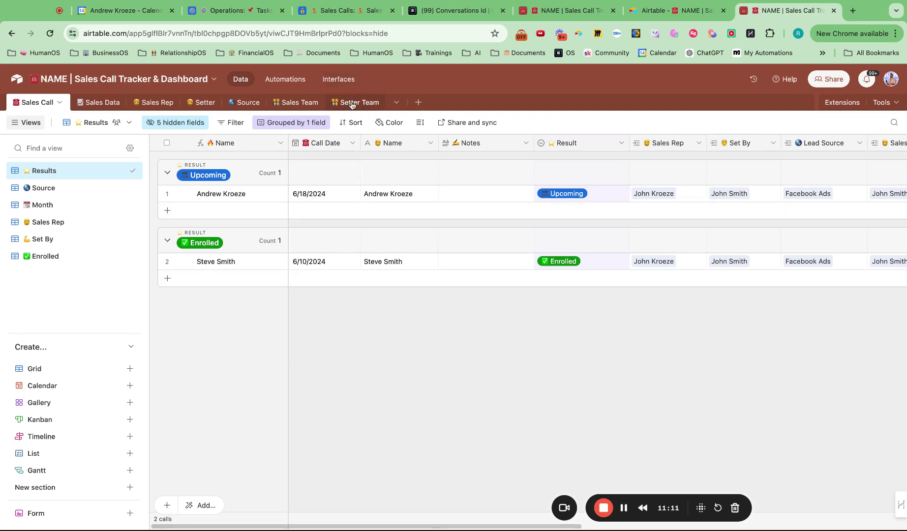
# - Open the Interfaces dashboard, filter the tracker by the July 2024 sales rep, then remove that filter
pyautogui.click(334, 80)
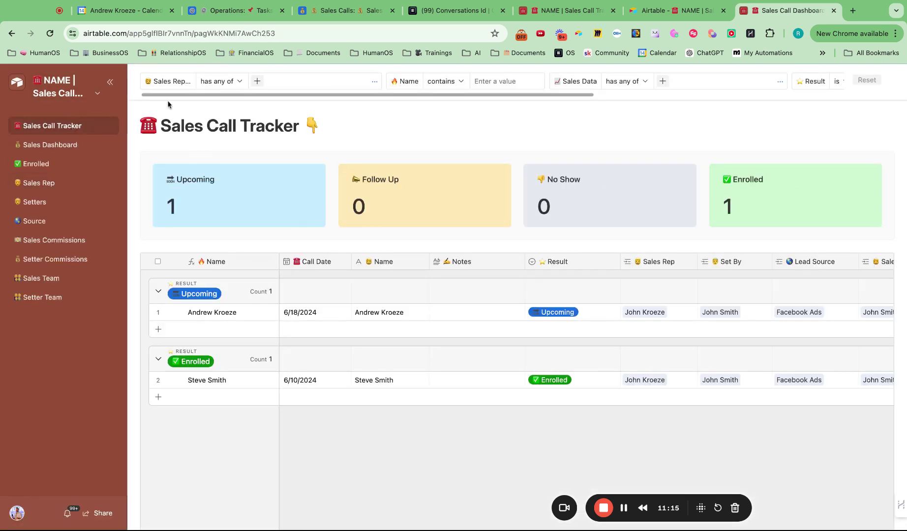
pyautogui.click(255, 81)
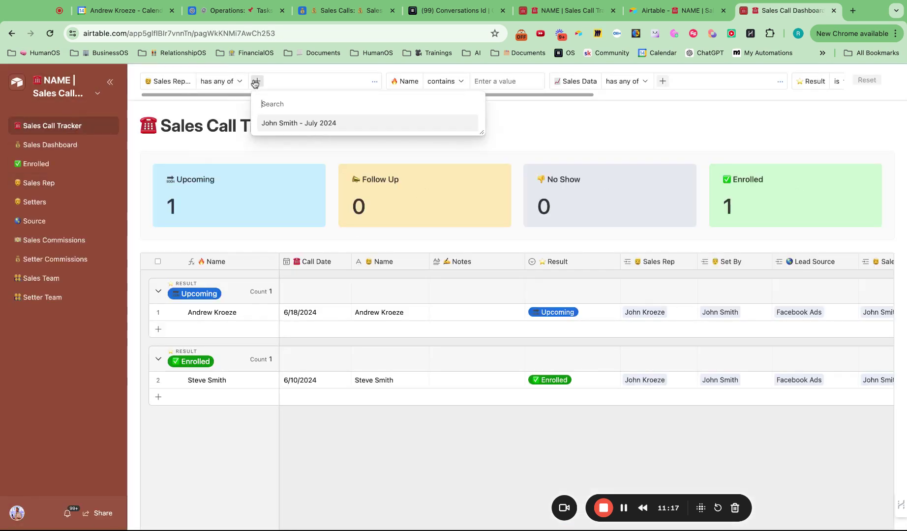
pyautogui.click(295, 125)
pyautogui.scroll(-5, 326, 155)
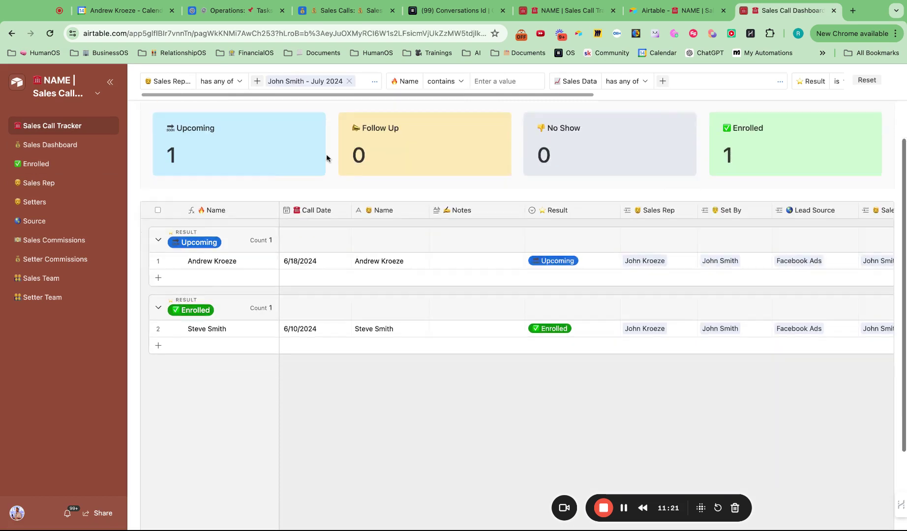
pyautogui.scroll(5, 326, 157)
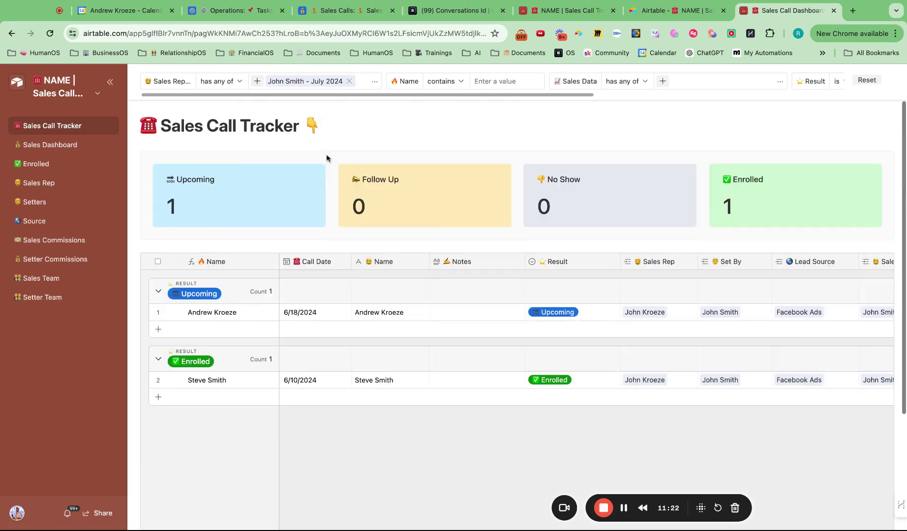
pyautogui.click(350, 81)
# - Type a name filter, clear it so both calls return, and go to the Sales Dashboard page
pyautogui.write('Reach out')
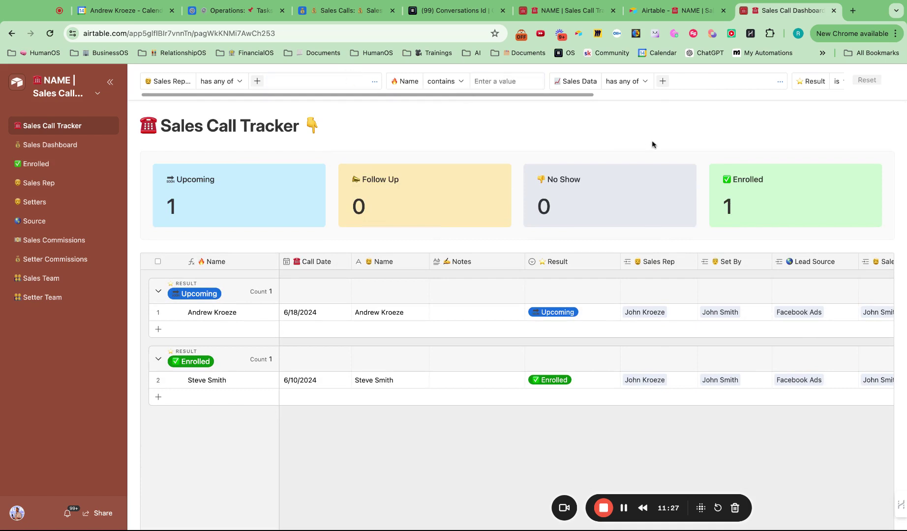
pyautogui.click(507, 87)
pyautogui.write('andrew')
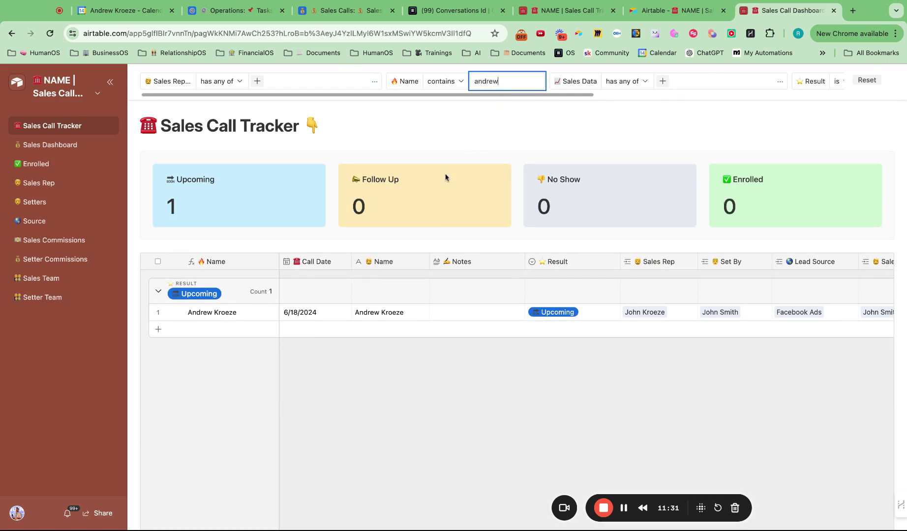
pyautogui.press('super+a')
pyautogui.press('BackSpace')
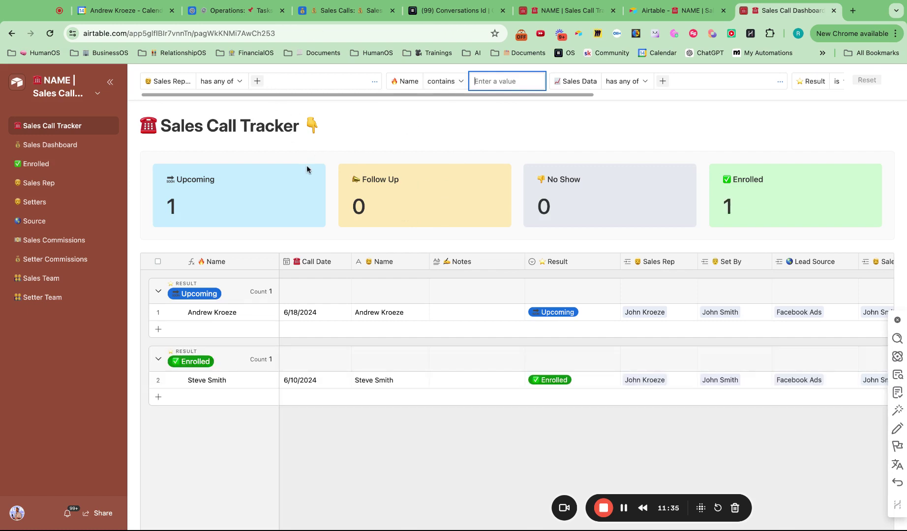
pyautogui.click(51, 145)
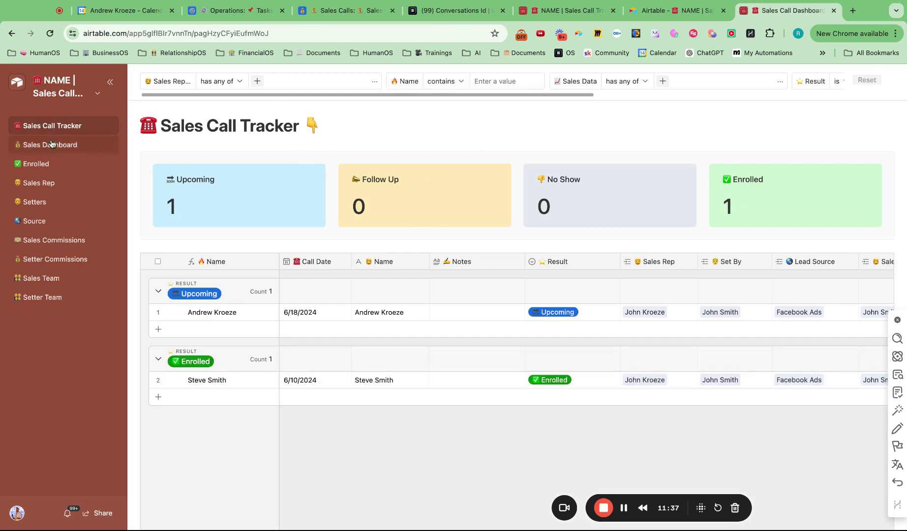
# - Review the Enrolled, Sales Rep and Setters pages, expanding and closing the June 2024 setter record
pyautogui.scroll(-10, 298, 263)
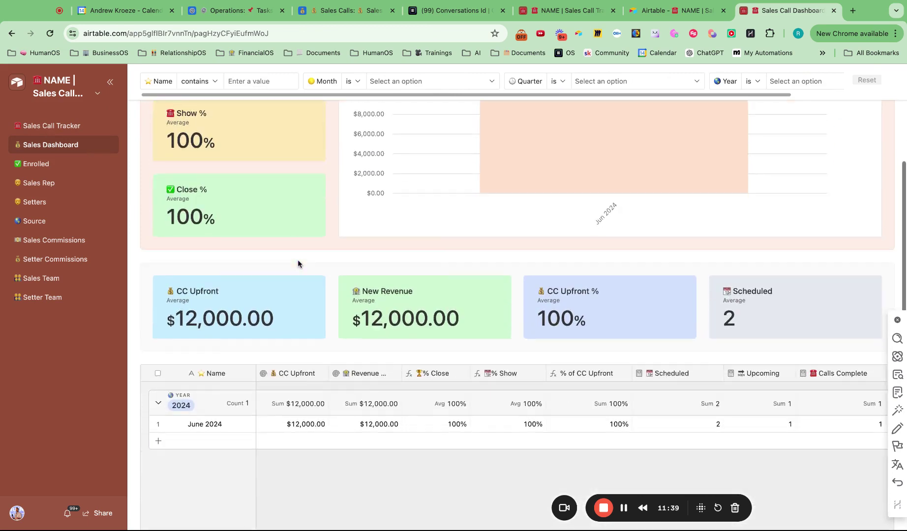
pyautogui.scroll(10, 267, 286)
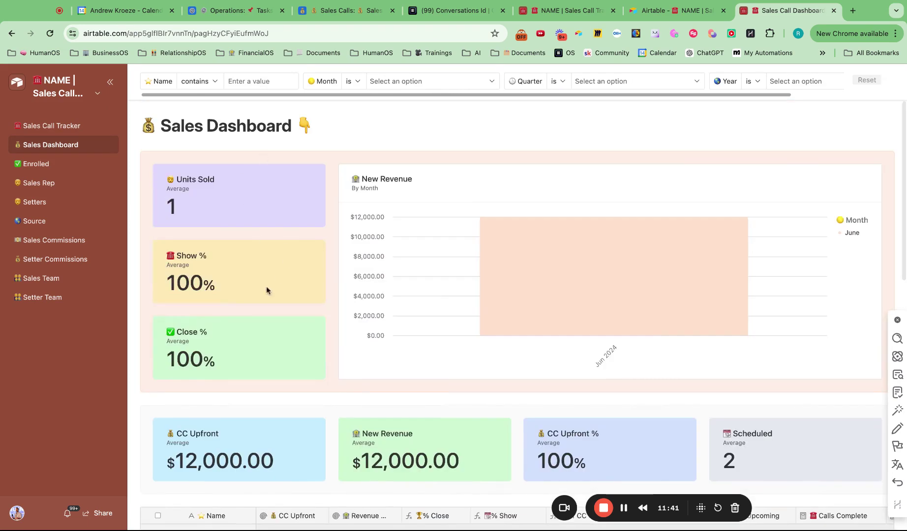
pyautogui.click(69, 167)
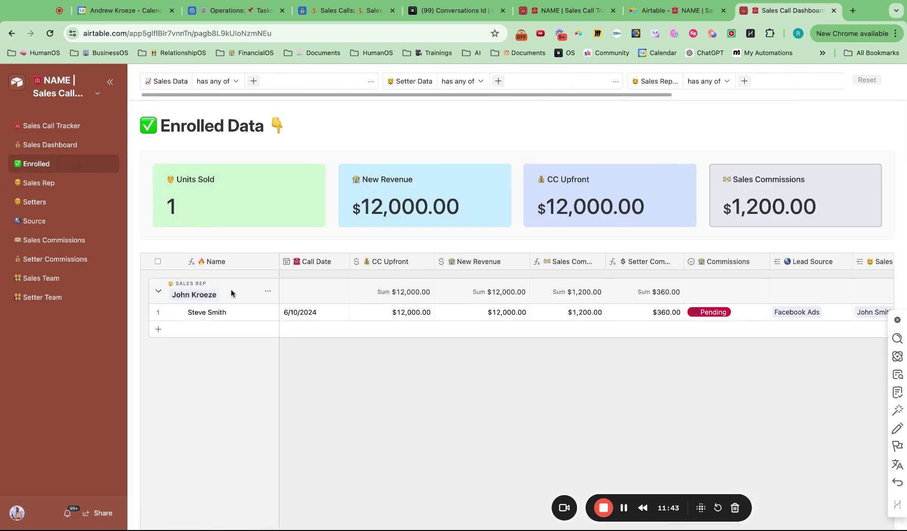
pyautogui.click(37, 183)
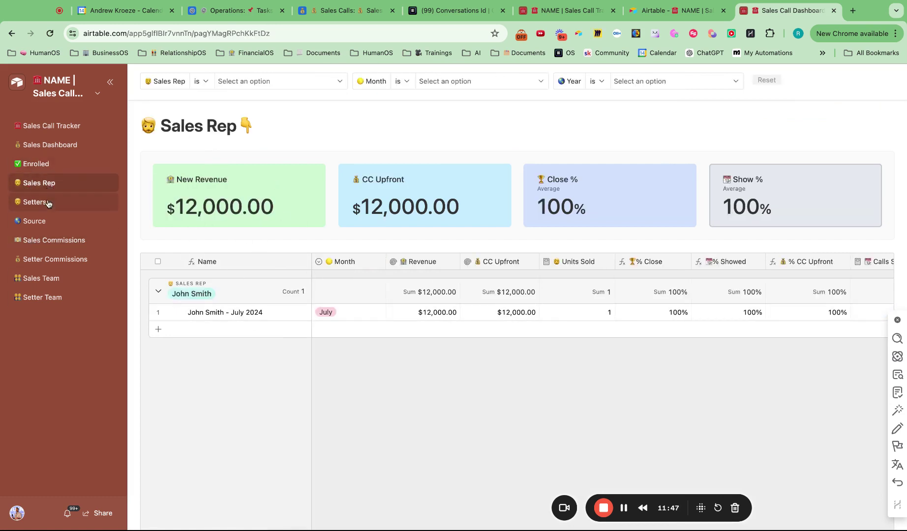
pyautogui.click(49, 201)
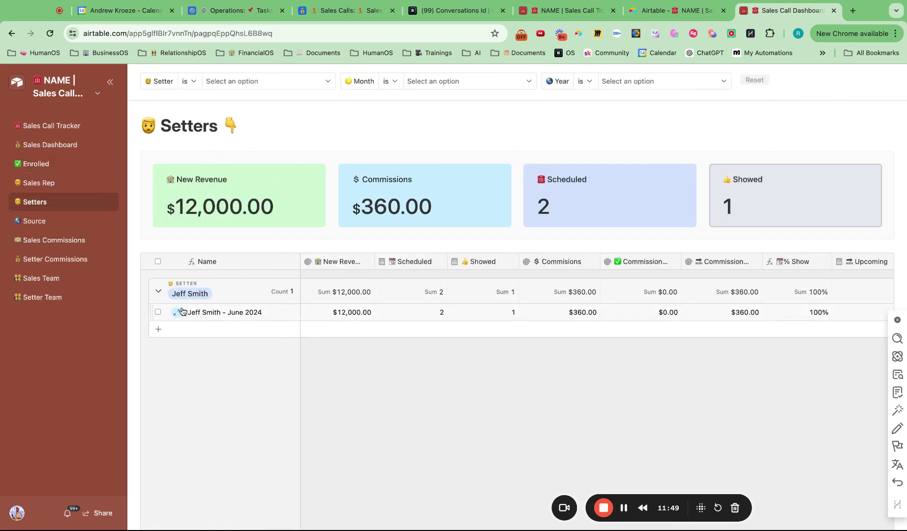
pyautogui.click(179, 313)
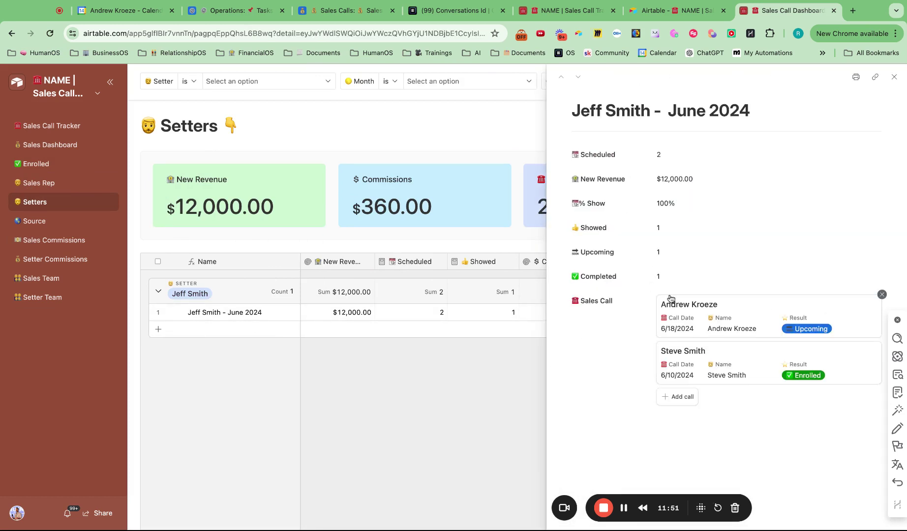
pyautogui.click(895, 78)
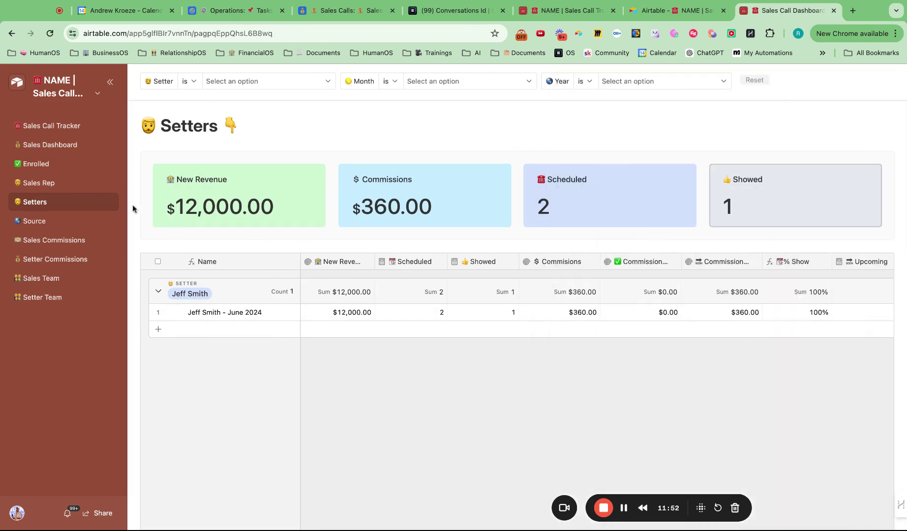
# - Look over the Source, Sales Commissions, Setter Commissions and Sales Team pages
pyautogui.click(55, 218)
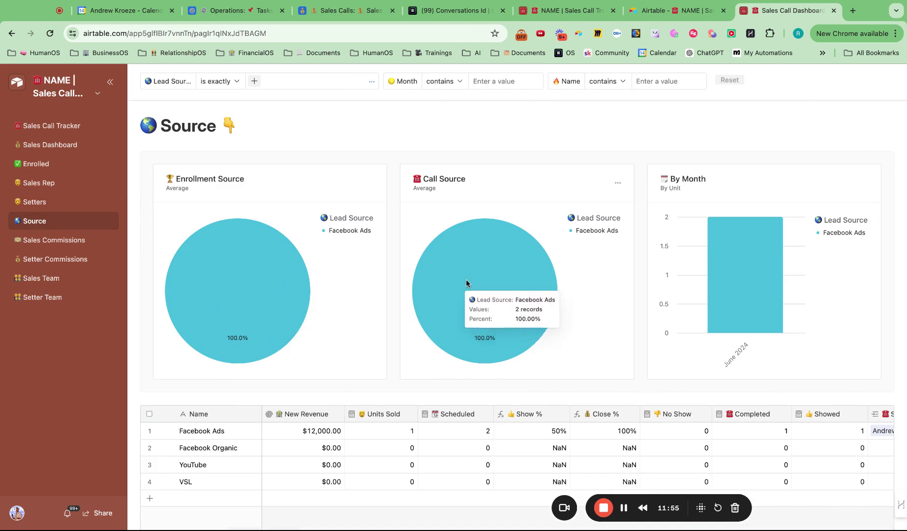
pyautogui.scroll(-2, 431, 249)
pyautogui.click(49, 240)
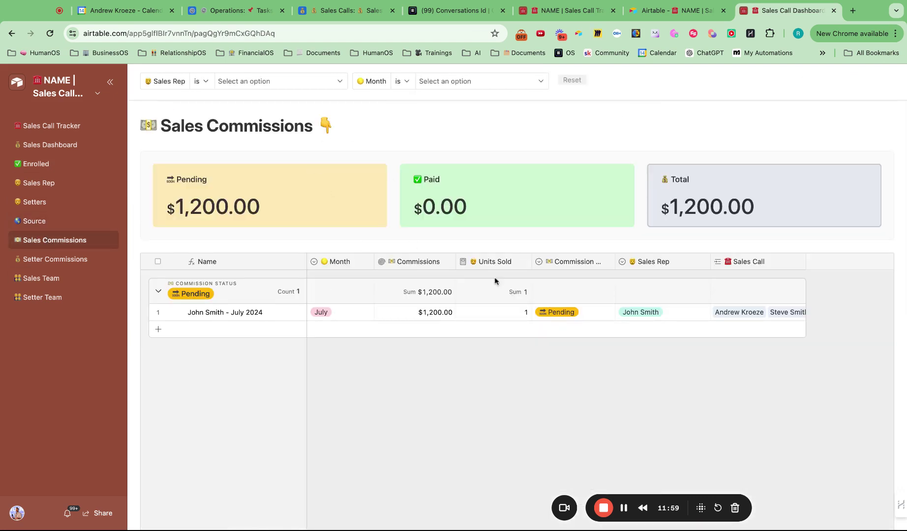
pyautogui.click(112, 257)
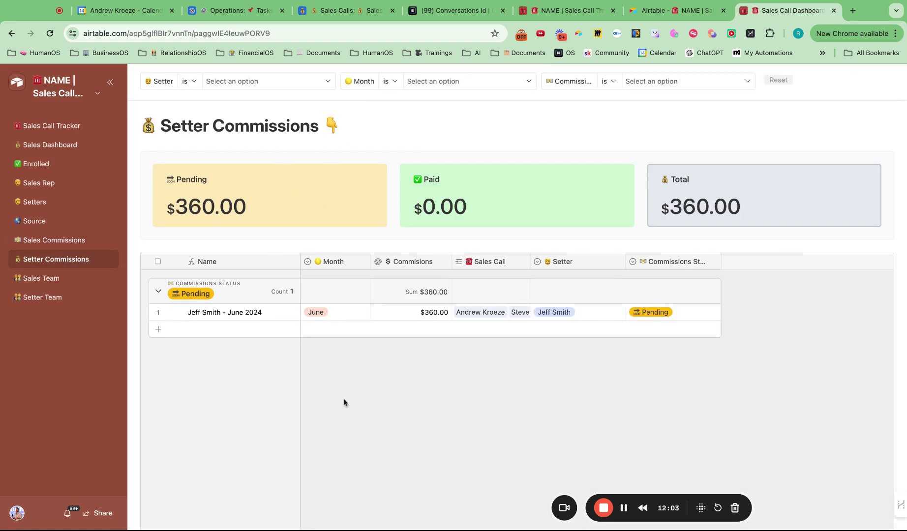
pyautogui.click(79, 279)
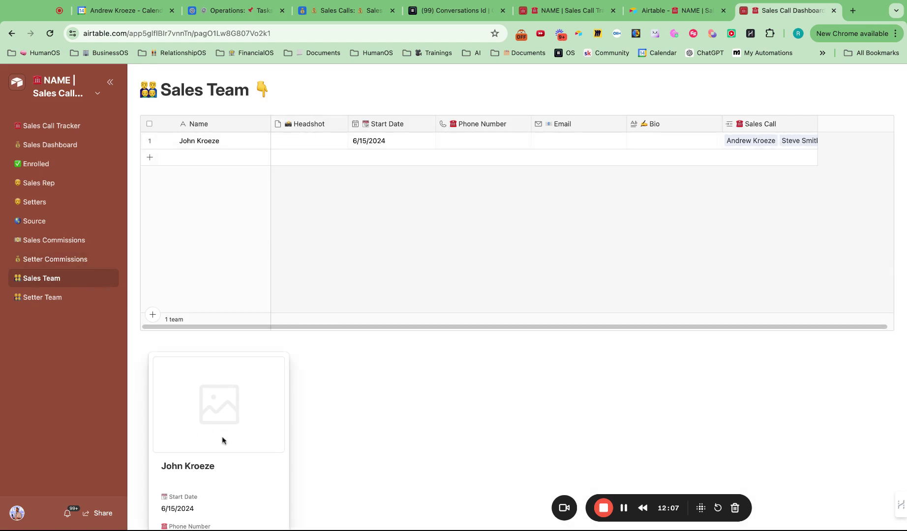
# - Check the Setter Team page, then put the interface into edit mode and switch to Automations
pyautogui.click(55, 298)
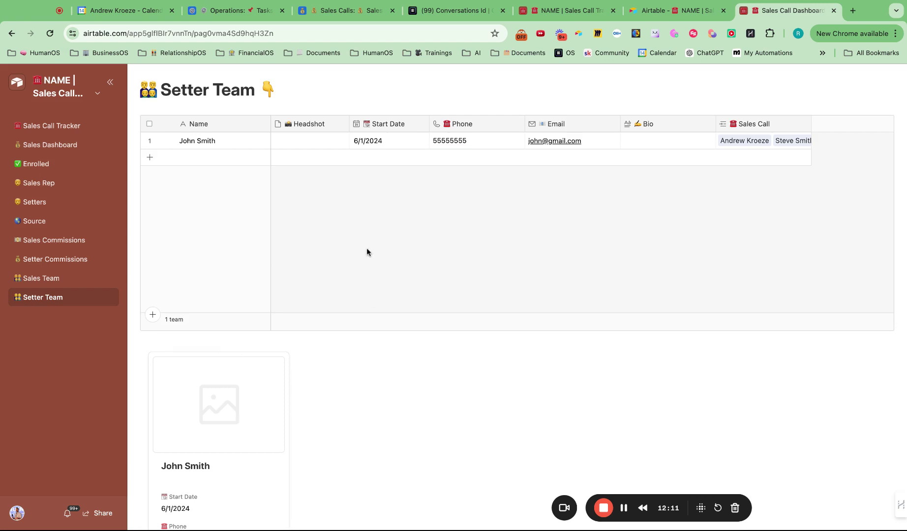
pyautogui.click(92, 93)
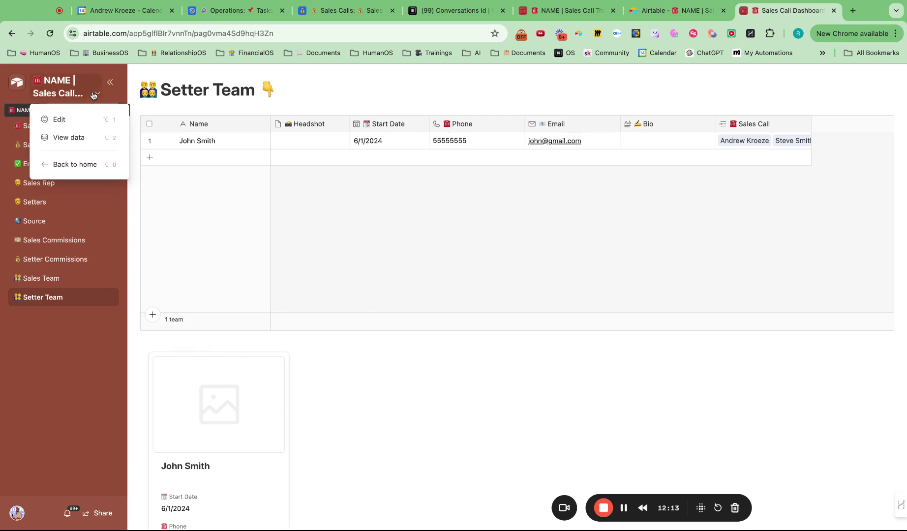
pyautogui.click(74, 119)
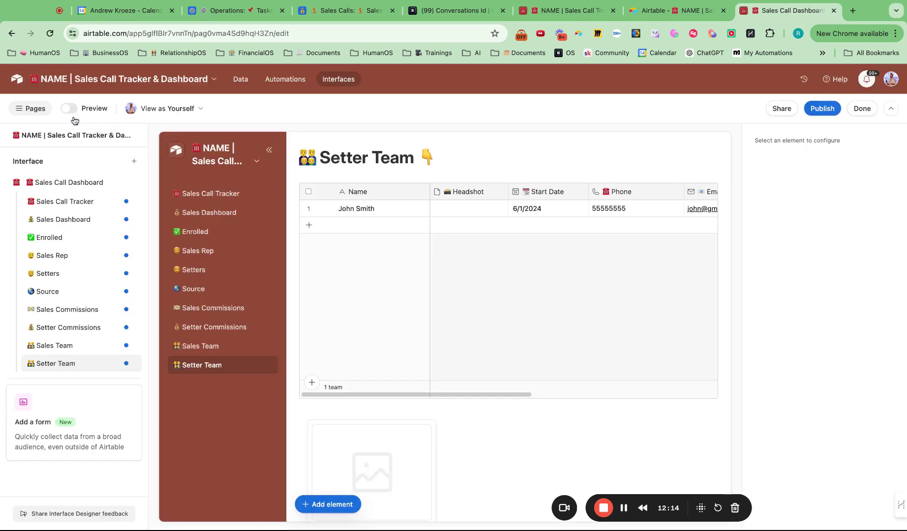
pyautogui.click(303, 86)
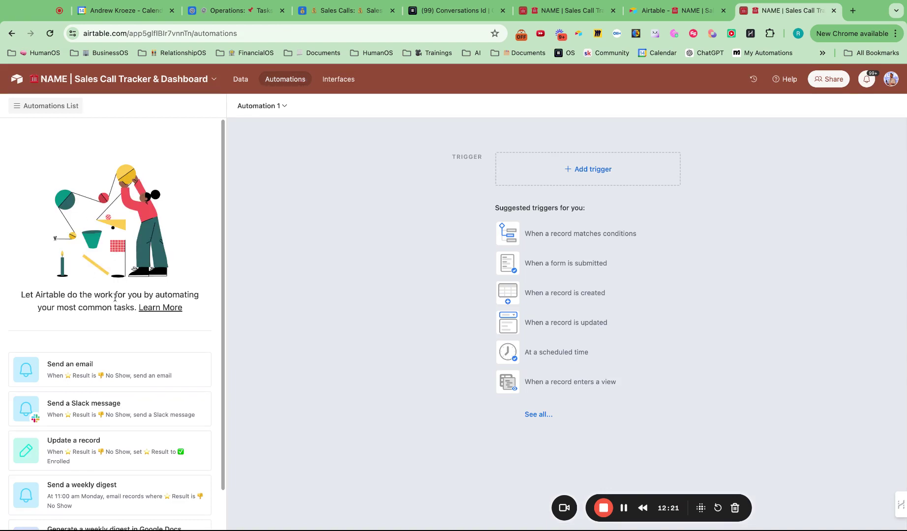
# - Return to the Sales Call data, then go to Automations to pick a trigger for the new automation
pyautogui.scroll(-1, 116, 297)
pyautogui.scroll(1, 115, 297)
pyautogui.click(241, 79)
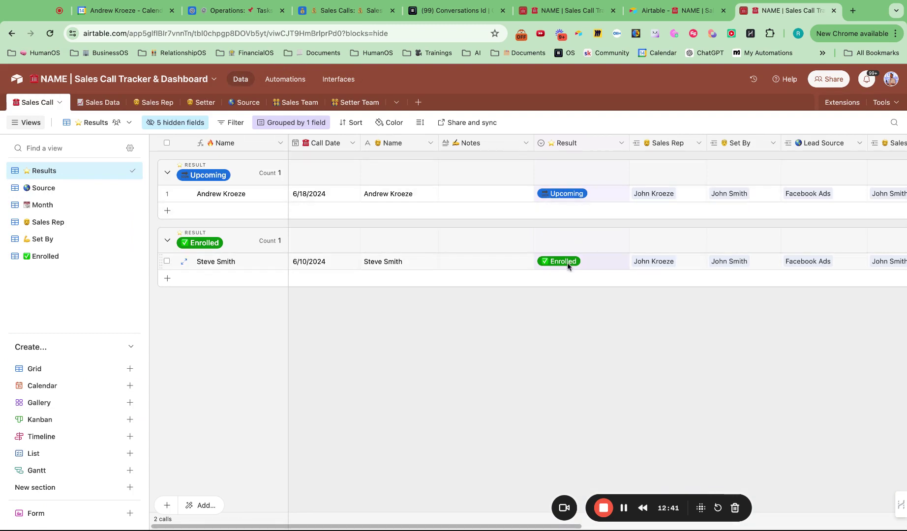
pyautogui.click(334, 83)
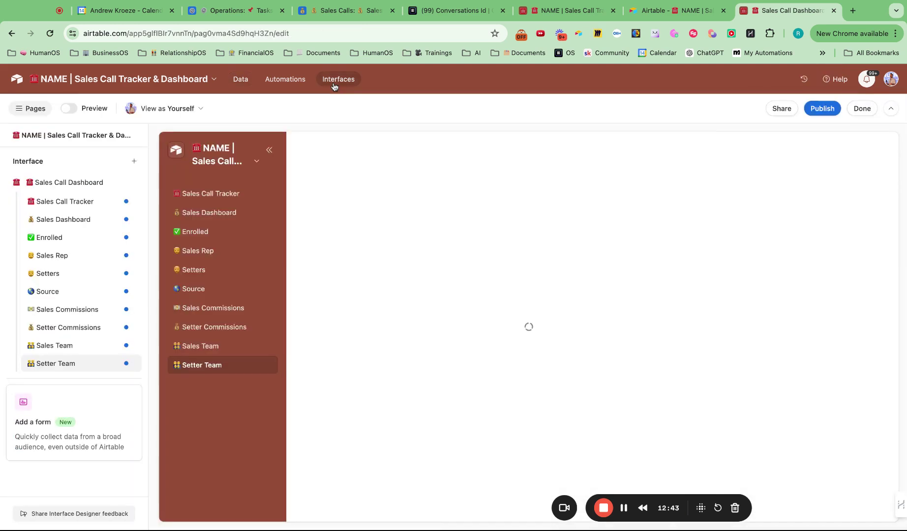
pyautogui.click(284, 83)
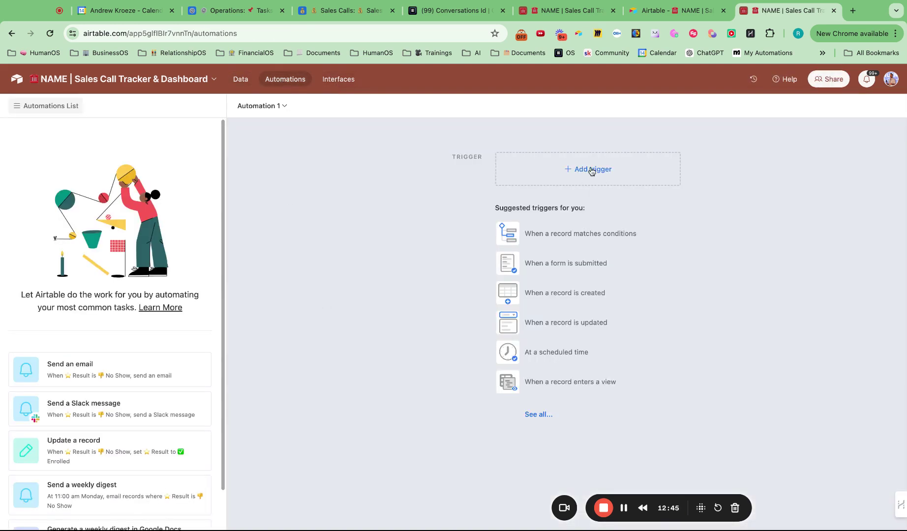
pyautogui.click(590, 168)
# - Trigger the automation when a Sales Call record's Result is Enrolled
pyautogui.click(578, 208)
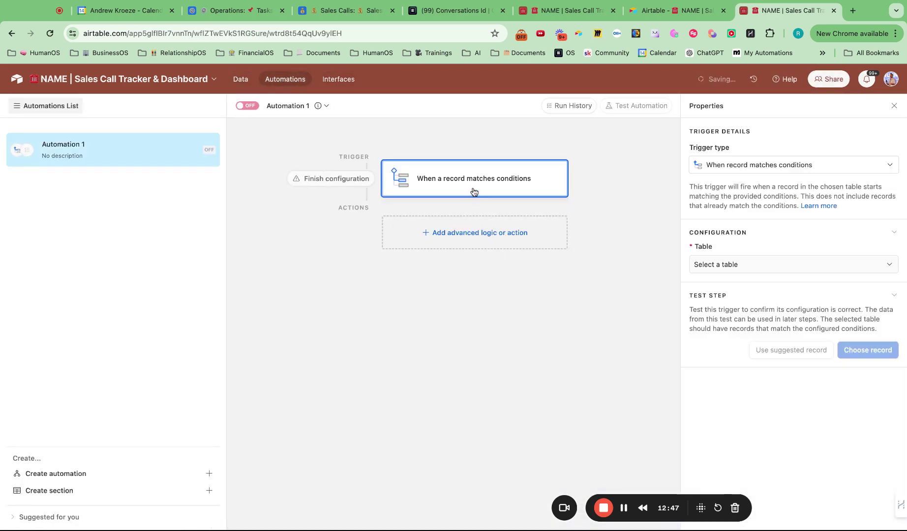
pyautogui.click(726, 265)
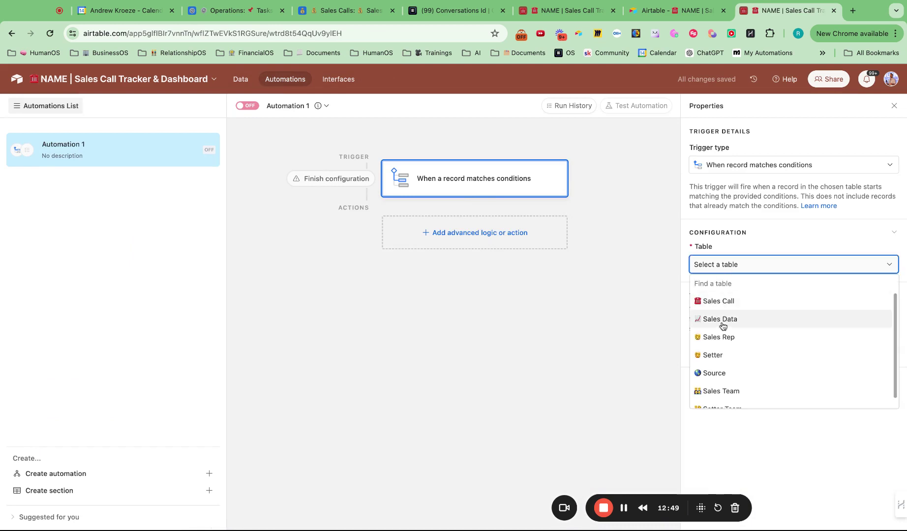
pyautogui.click(727, 303)
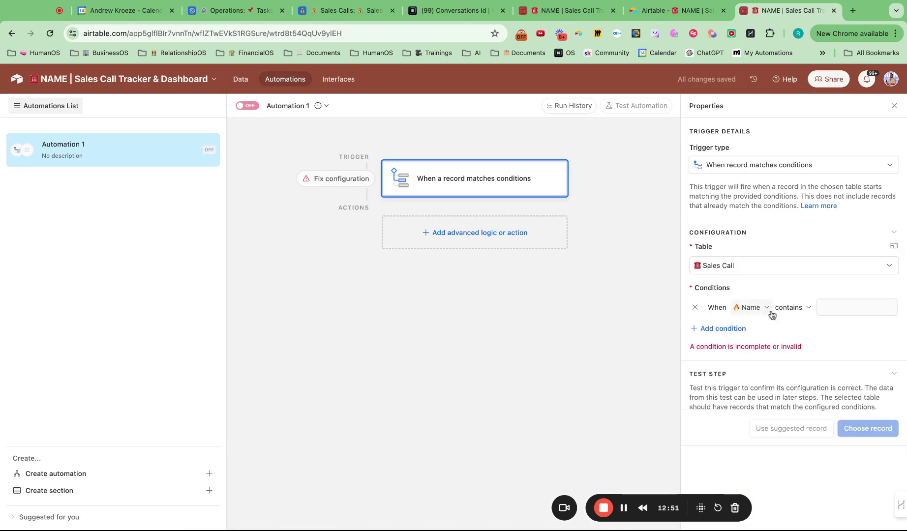
pyautogui.click(753, 308)
pyautogui.scroll(-2, 771, 360)
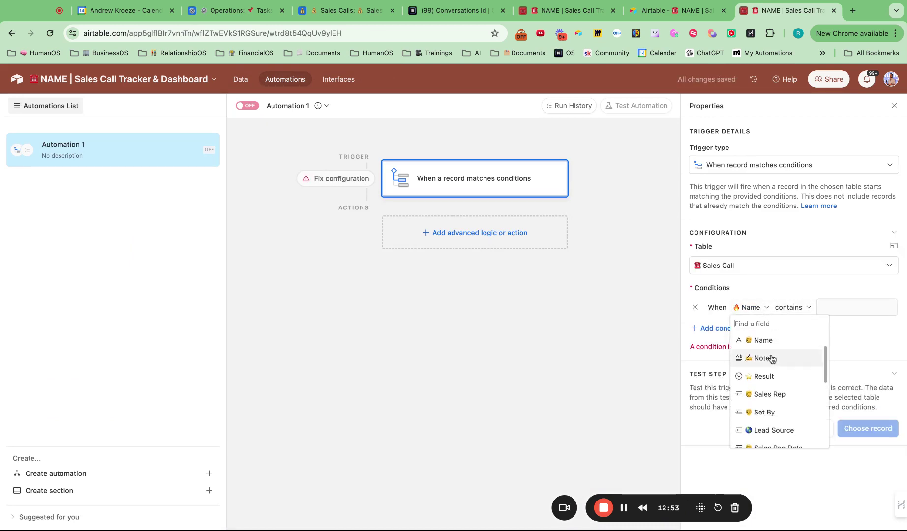
pyautogui.click(769, 361)
pyautogui.click(822, 315)
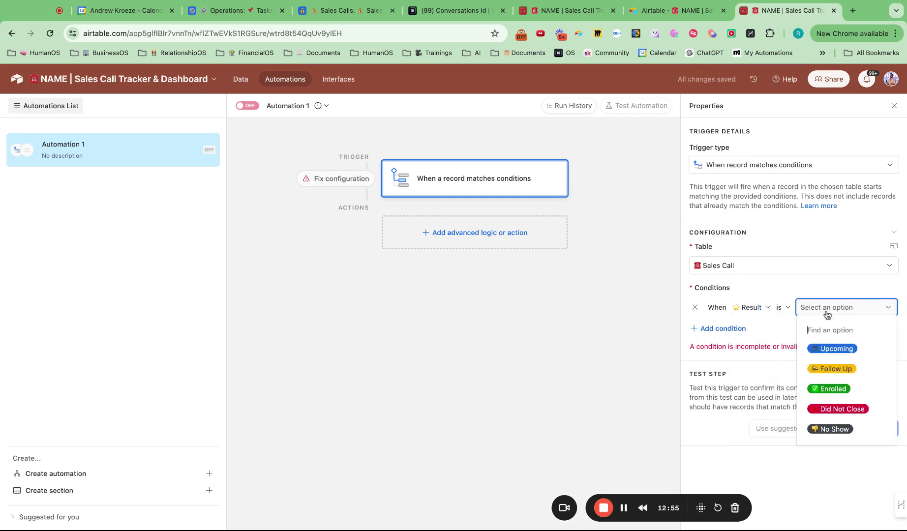
pyautogui.click(836, 389)
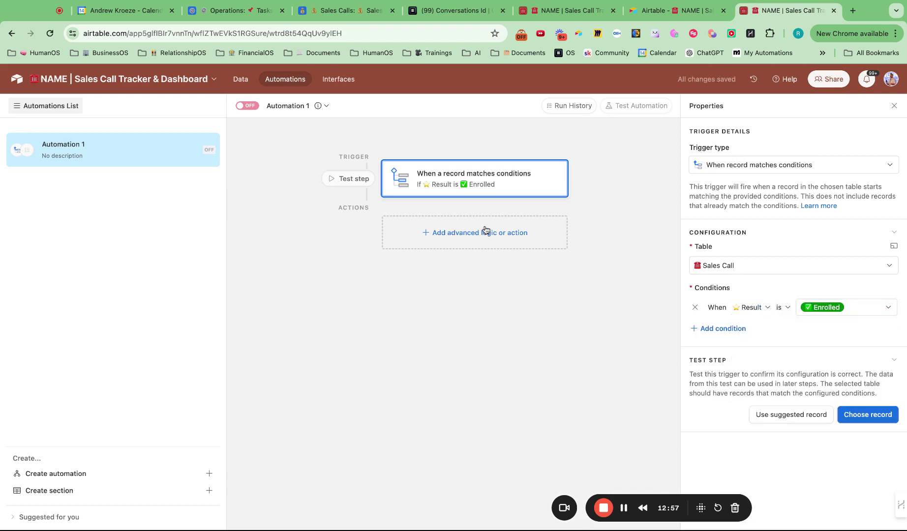
# - Add a Slack Send message action to #sls-general that includes the record's Name
pyautogui.click(486, 232)
pyautogui.scroll(-1, 455, 388)
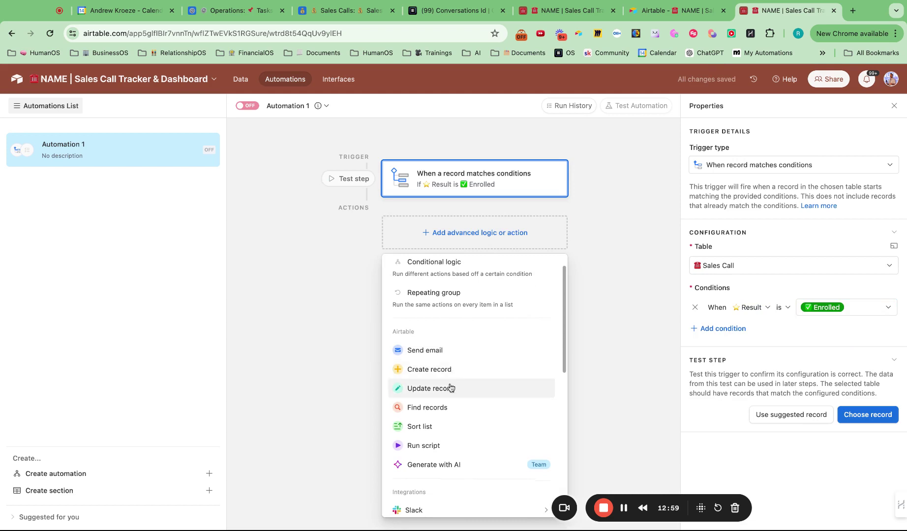
pyautogui.scroll(-2, 432, 457)
pyautogui.moveTo(432, 456)
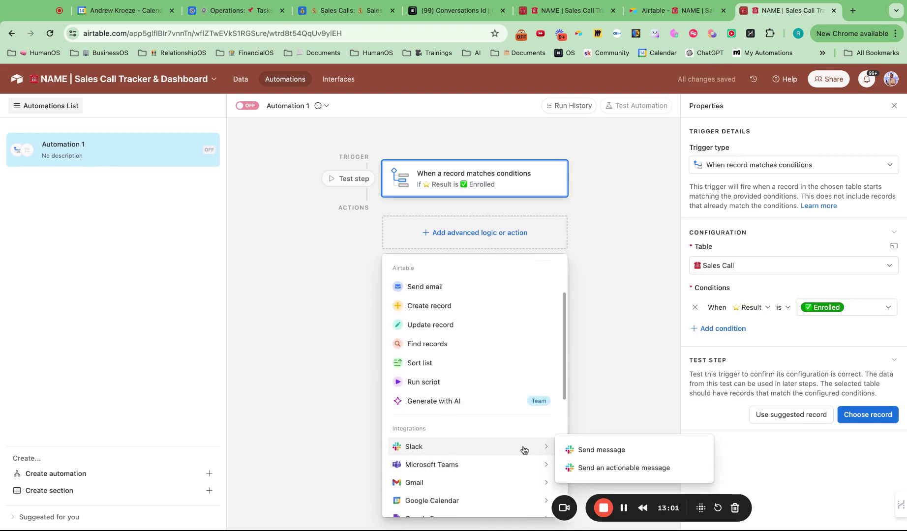
pyautogui.click(582, 450)
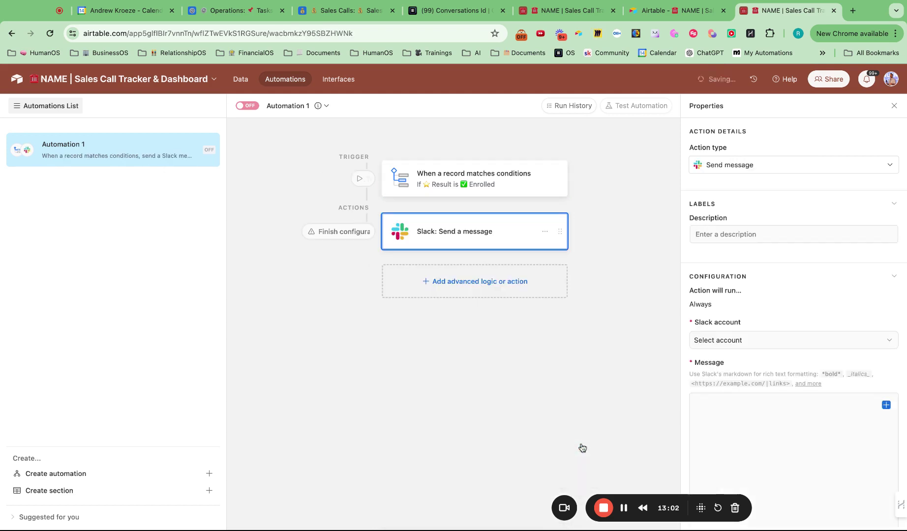
pyautogui.click(744, 341)
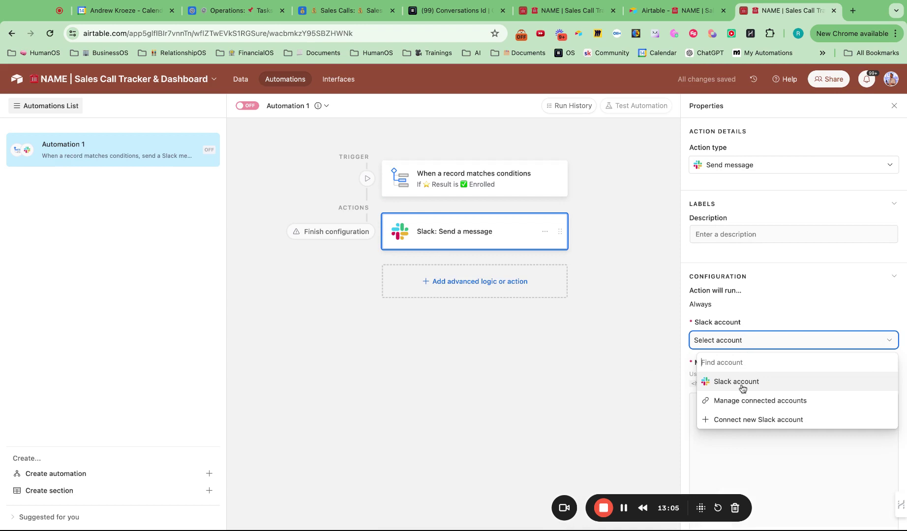
pyautogui.click(743, 388)
pyautogui.click(744, 382)
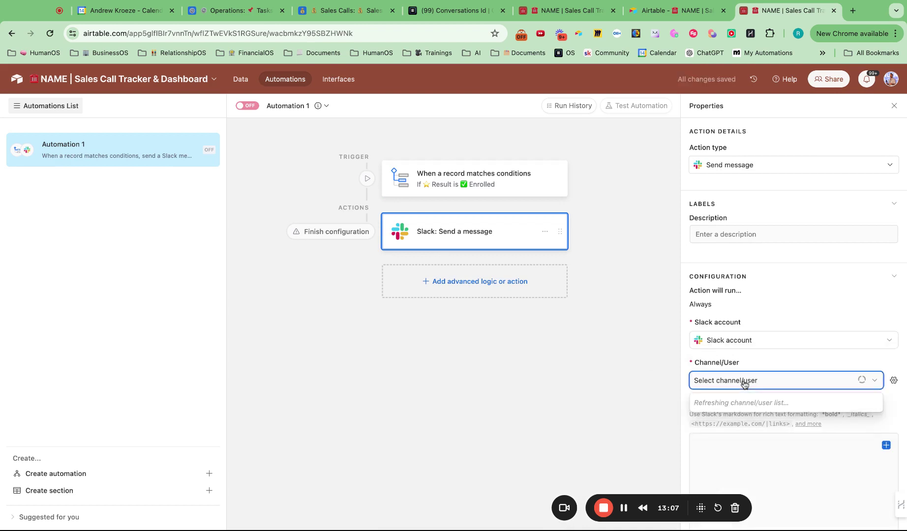
pyautogui.scroll(-2, 748, 438)
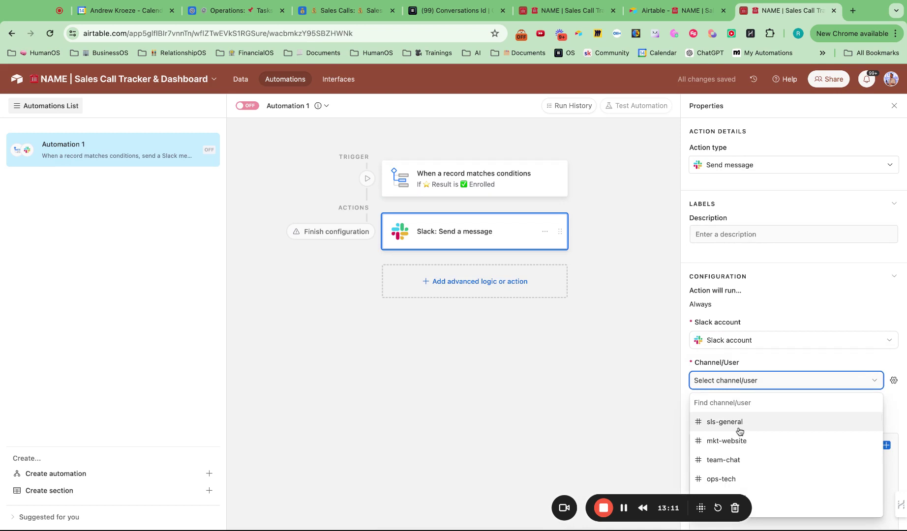
pyautogui.click(739, 431)
pyautogui.scroll(-4, 755, 308)
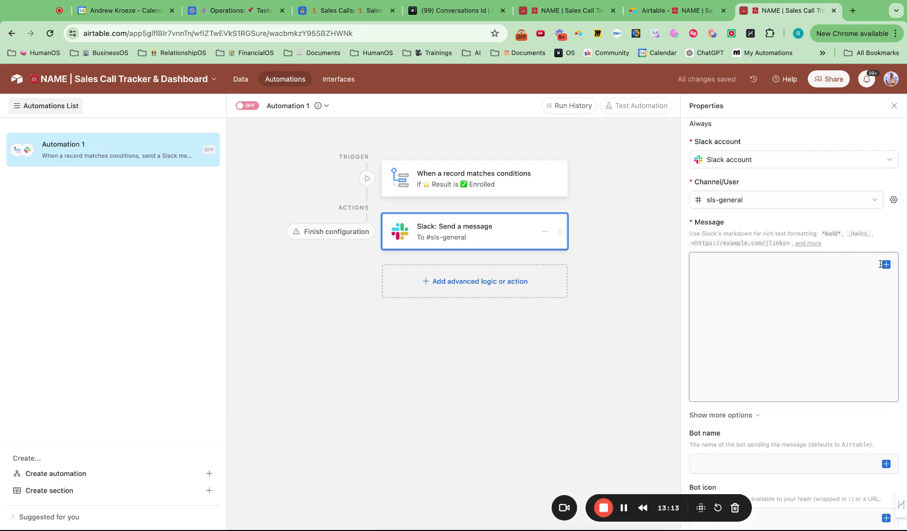
pyautogui.click(886, 265)
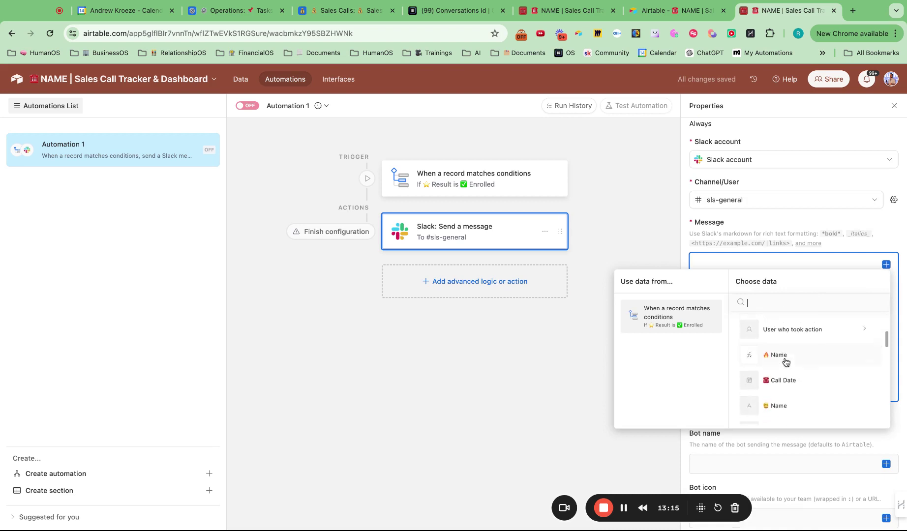
pyautogui.click(788, 396)
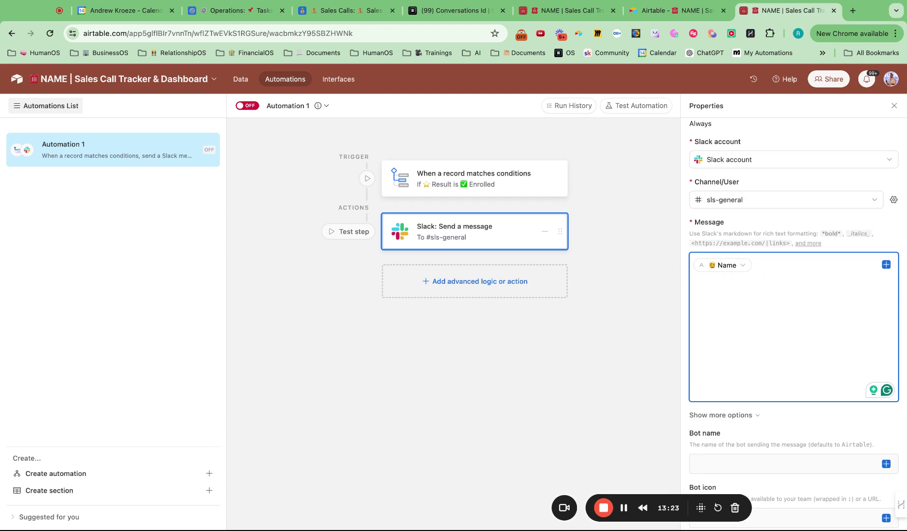
# - Add '🎉 New Enrollment -' to the message and insert the CC Upfront field followed by a dash
pyautogui.write('🎉 New Enroll')
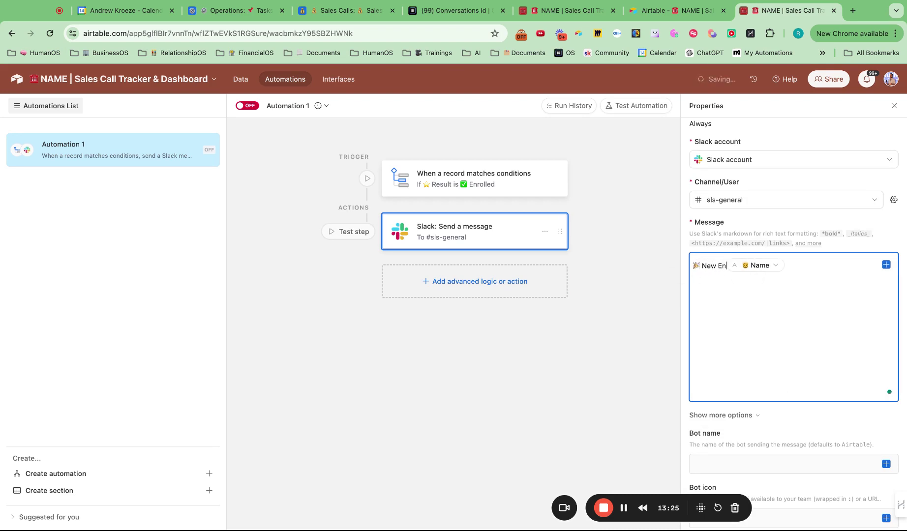
pyautogui.write('ment - ')
pyautogui.write(' -')
pyautogui.click(886, 265)
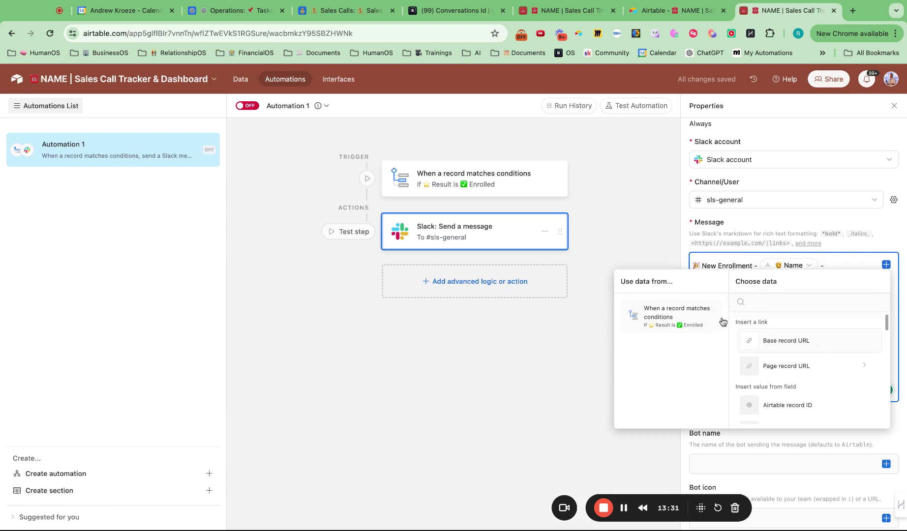
pyautogui.scroll(-5, 787, 385)
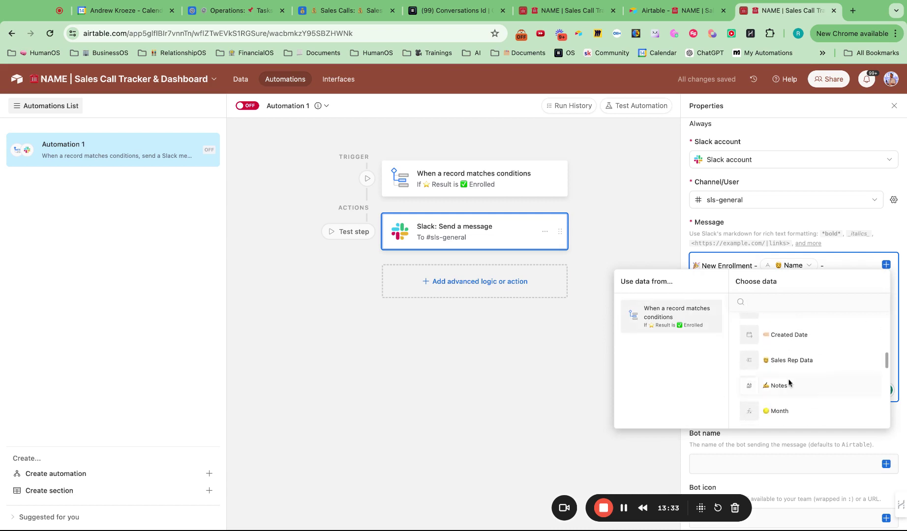
pyautogui.scroll(2, 790, 383)
pyautogui.scroll(-3, 790, 383)
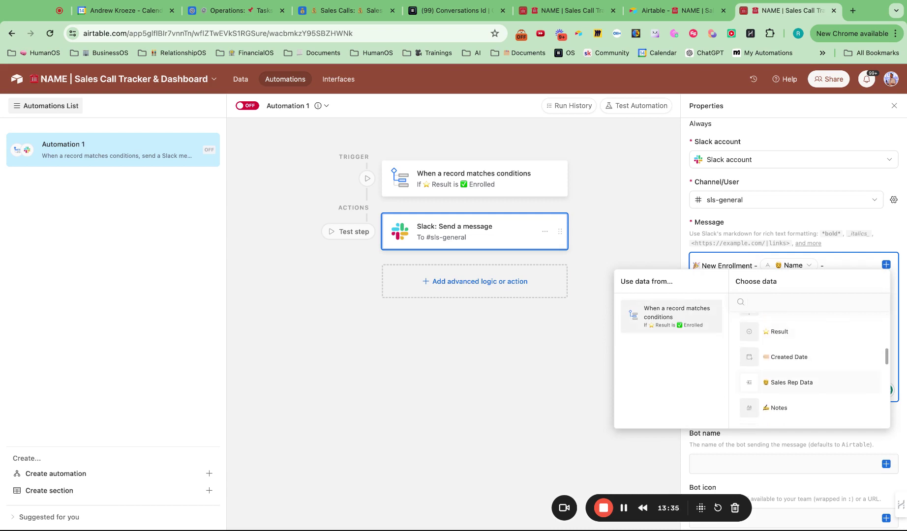
pyautogui.scroll(-5, 789, 383)
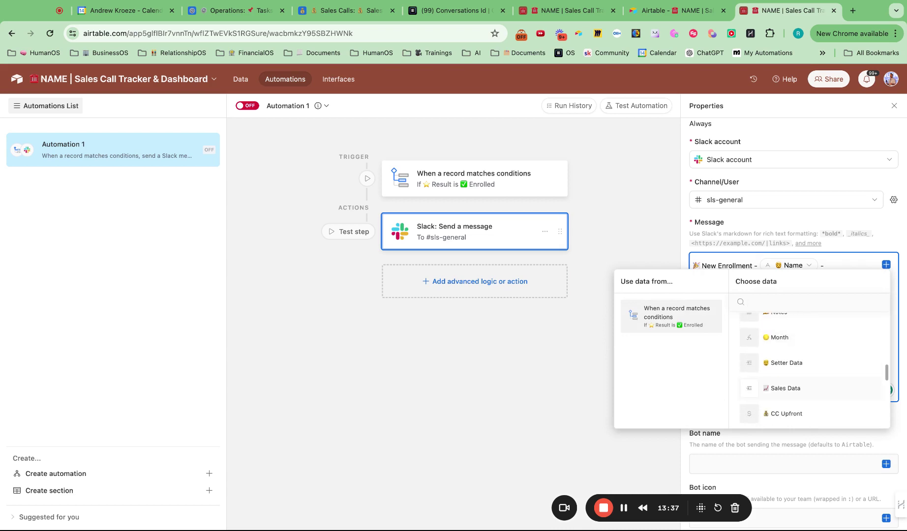
pyautogui.scroll(-3, 810, 367)
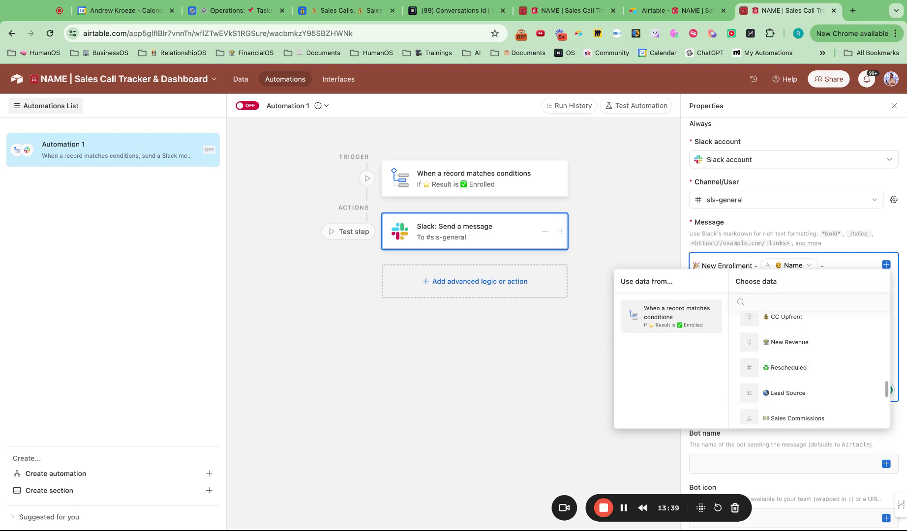
pyautogui.scroll(1, 809, 367)
pyautogui.click(782, 348)
pyautogui.write('-')
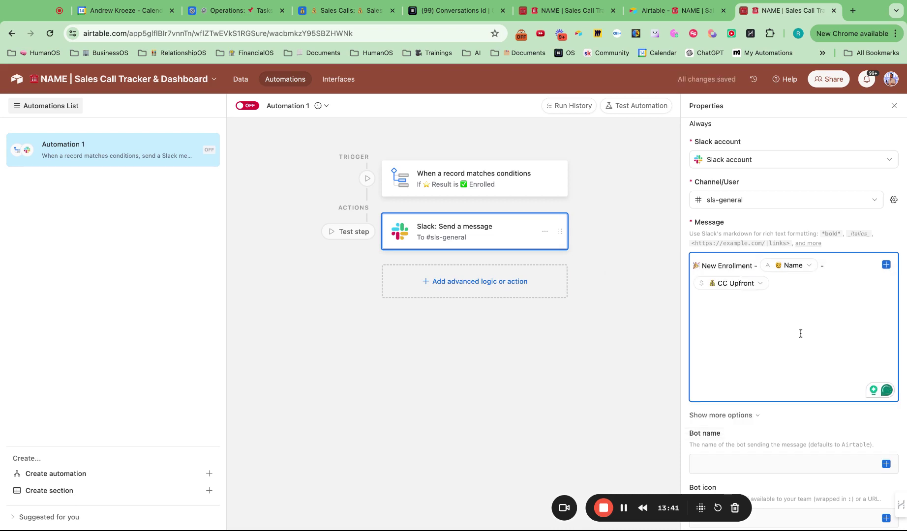
# - Insert the New Revenue field and delete the trailing dash after CC Upfront
pyautogui.click(886, 265)
pyautogui.scroll(-6, 752, 404)
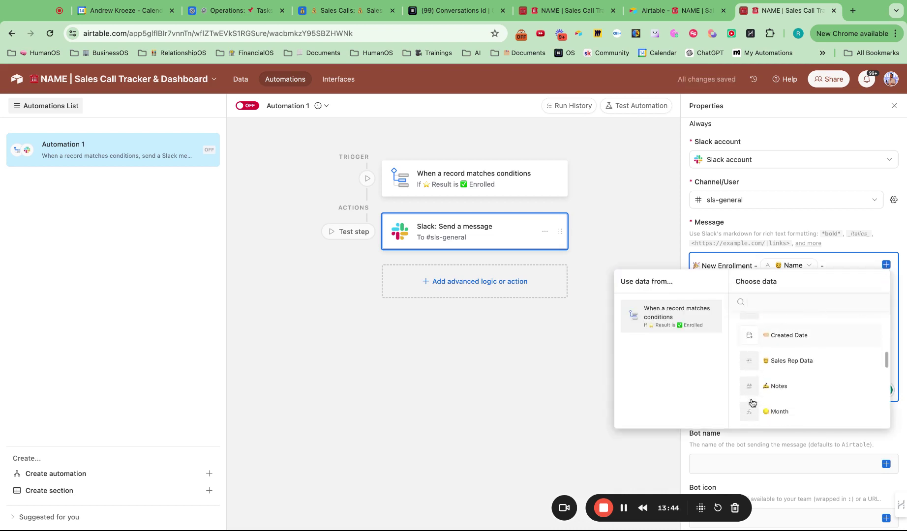
pyautogui.click(787, 396)
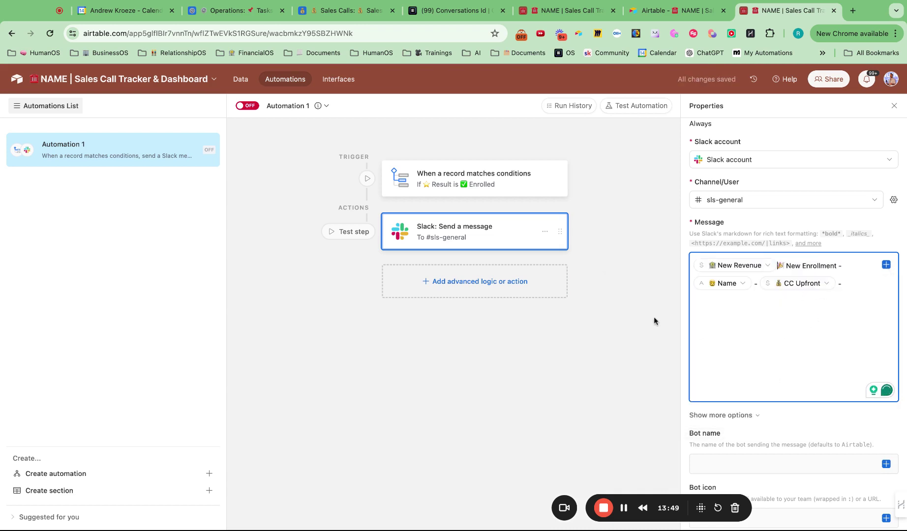
pyautogui.click(865, 282)
pyautogui.press('BackSpace')
pyautogui.press('BackSpace')
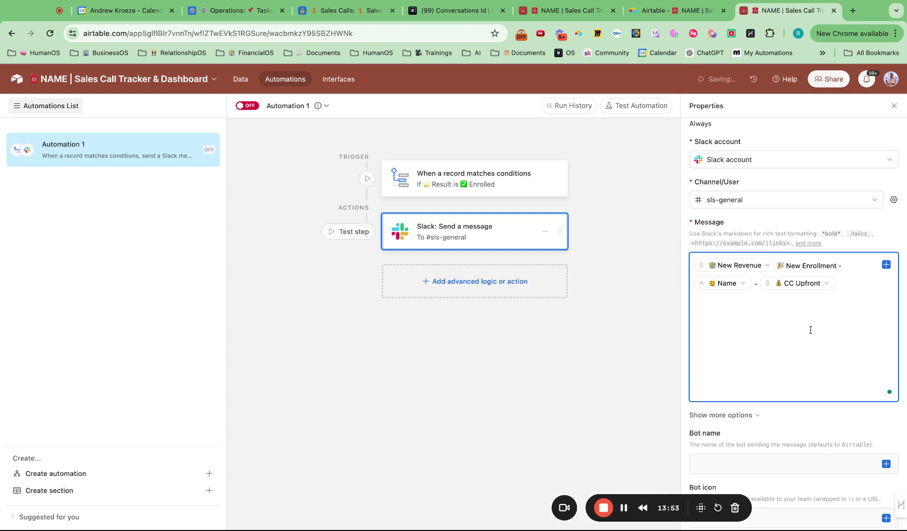
pyautogui.scroll(-1, 762, 364)
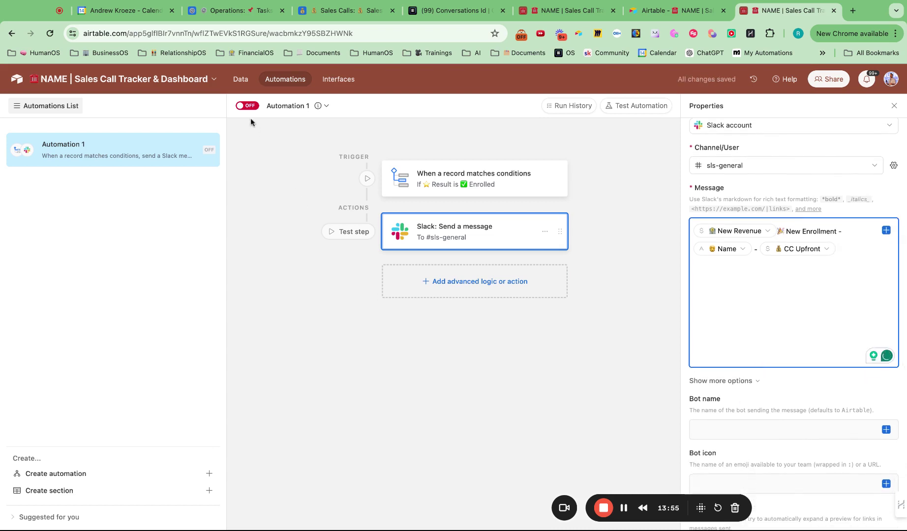
# - Rename the automation to '✅ New Enrollment Automation', switch it on, and start a test preview
pyautogui.click(326, 106)
pyautogui.click(329, 133)
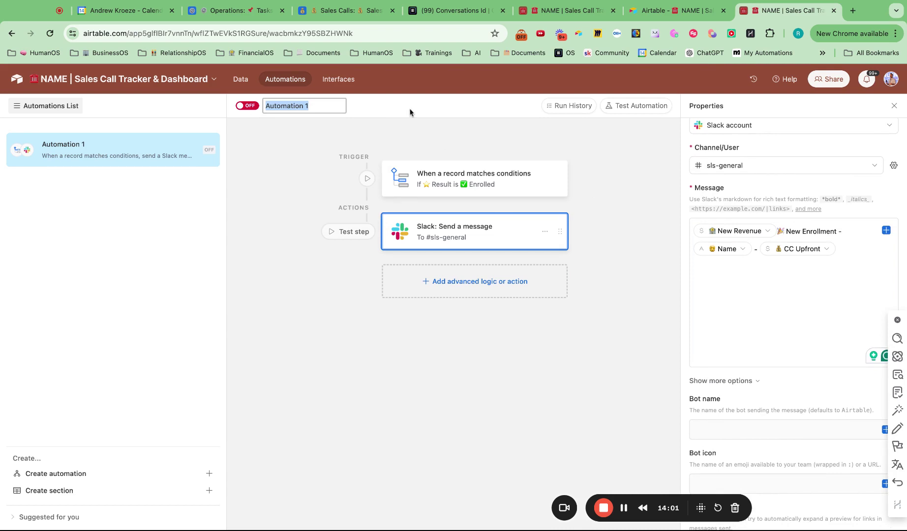
pyautogui.write('✅ New Enroll')
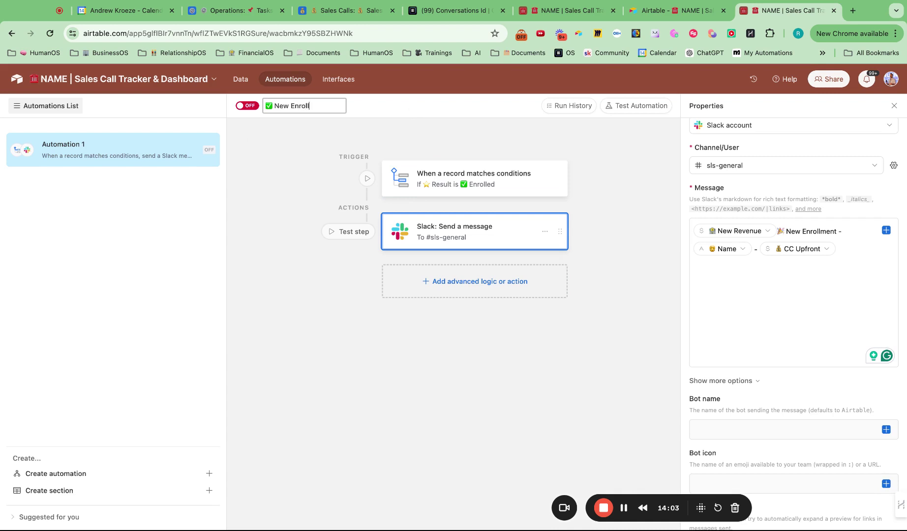
pyautogui.write('ment Automation')
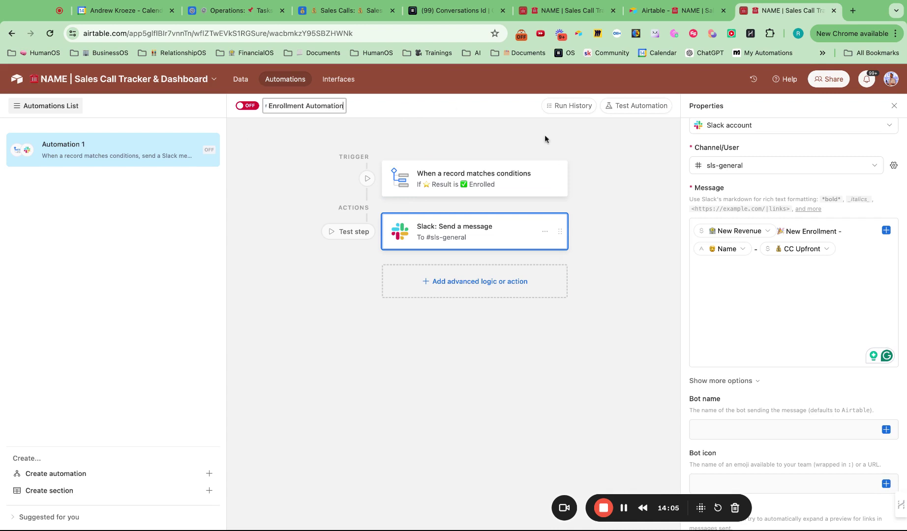
pyautogui.press('Return')
pyautogui.click(245, 105)
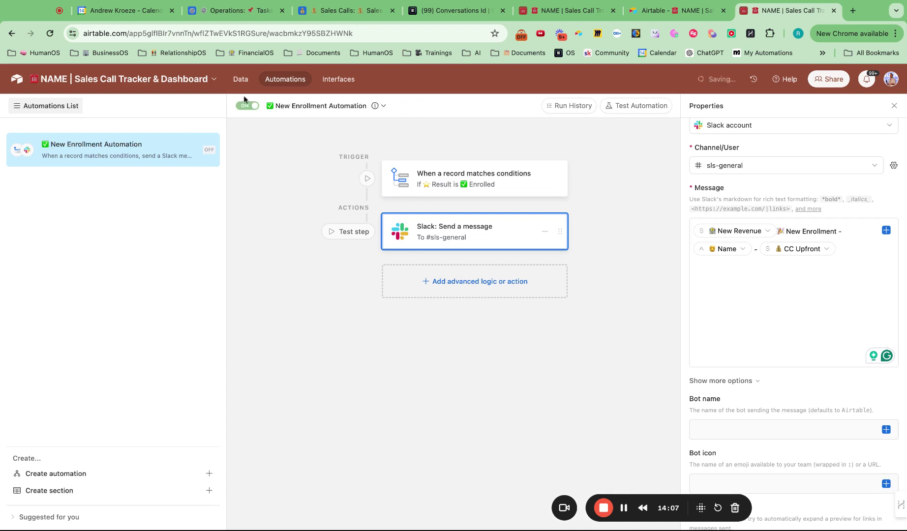
pyautogui.scroll(-5, 739, 330)
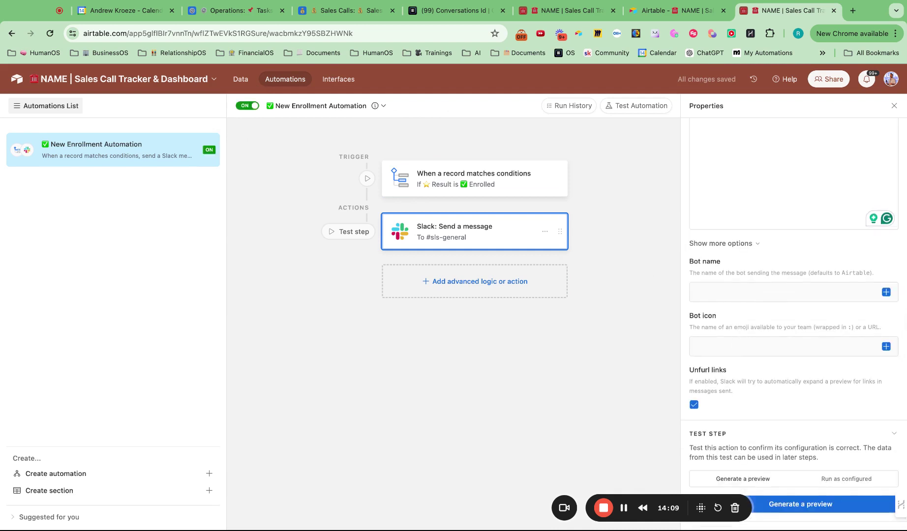
pyautogui.click(813, 506)
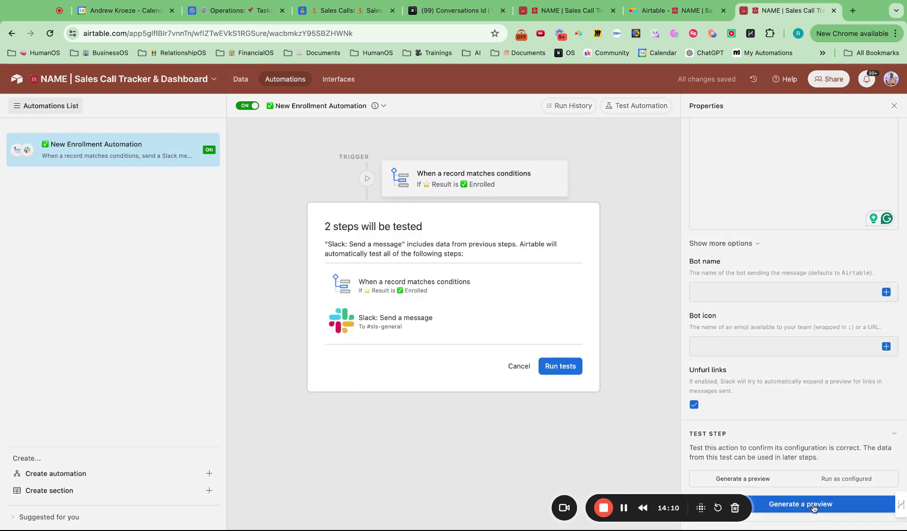
# - Test with an enrolled record and check the Slack preview announcing a 12000 New Enrollment
pyautogui.click(570, 367)
pyautogui.click(522, 235)
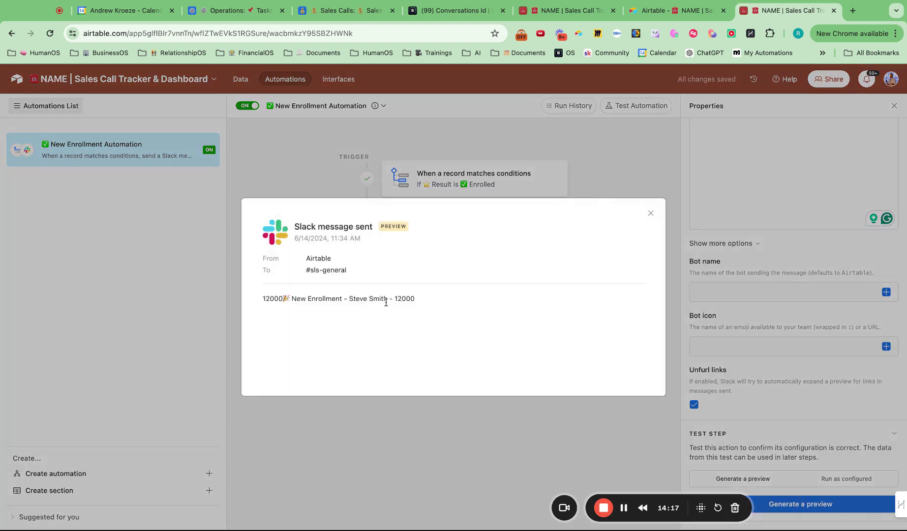
pyautogui.click(650, 213)
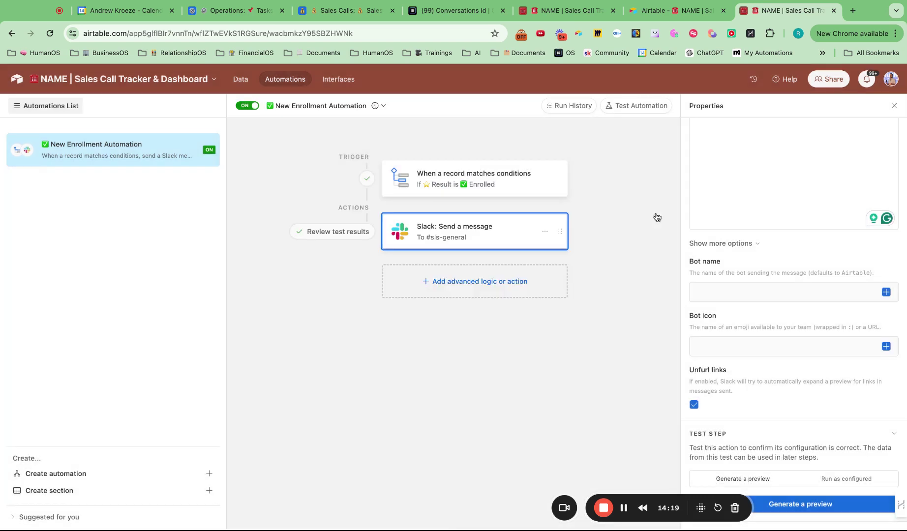
pyautogui.scroll(4, 770, 227)
pyautogui.click(783, 278)
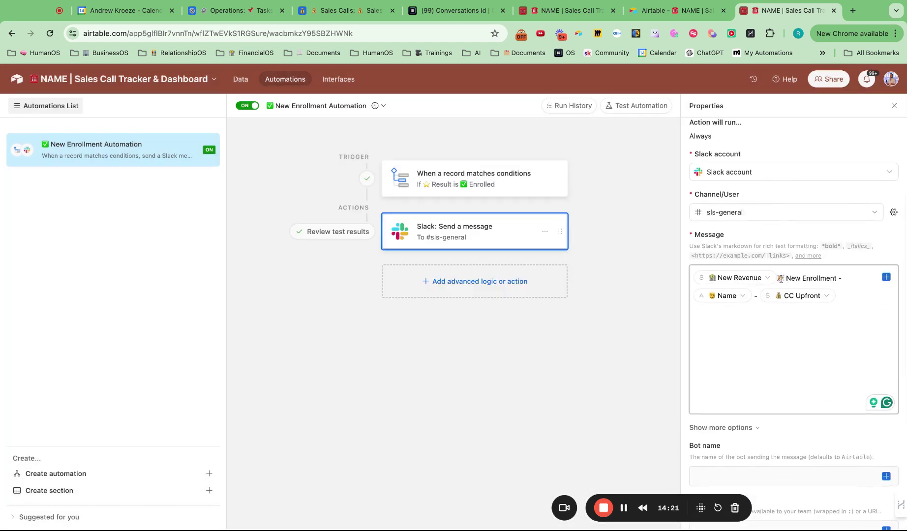
# - Reorder the message to New Enrollment - Name - New Revenue - CC Upfront with dash separators
pyautogui.press('BackSpace')
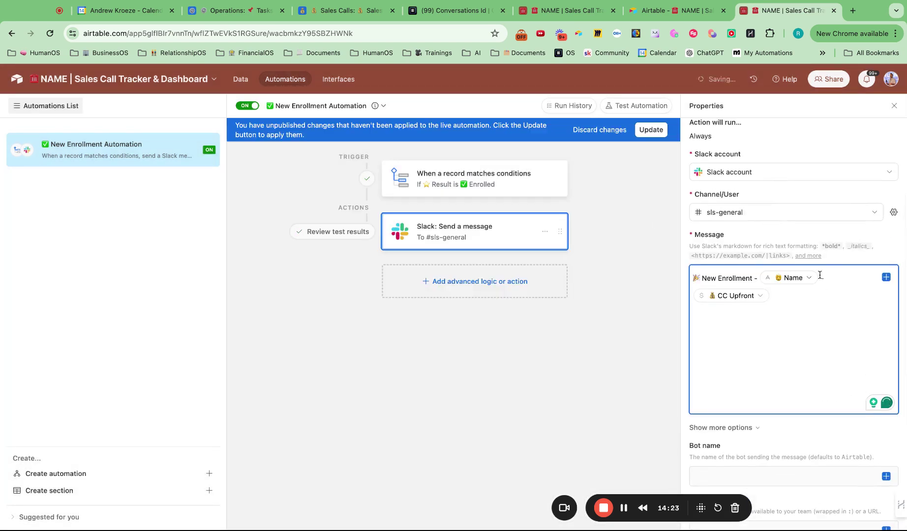
pyautogui.write('-')
pyautogui.click(887, 277)
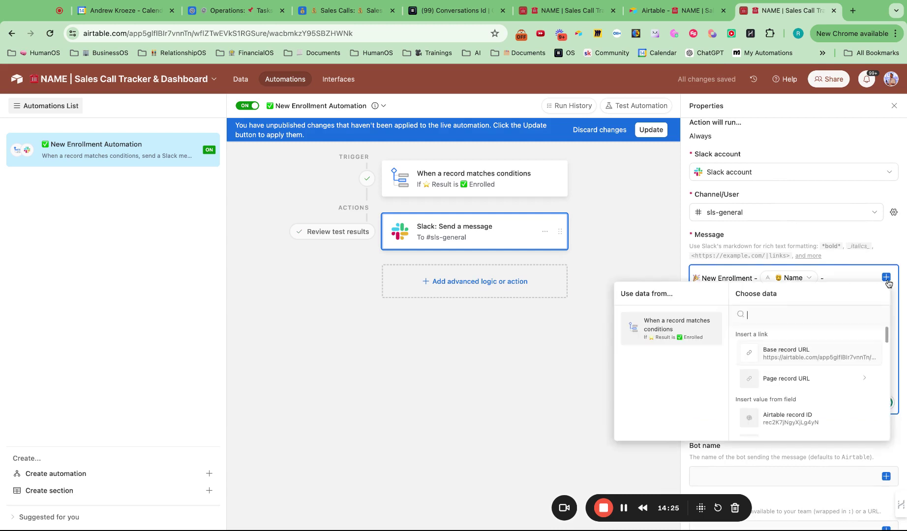
pyautogui.scroll(-3, 795, 373)
pyautogui.scroll(-1, 796, 372)
pyautogui.scroll(5, 795, 373)
pyautogui.write('new')
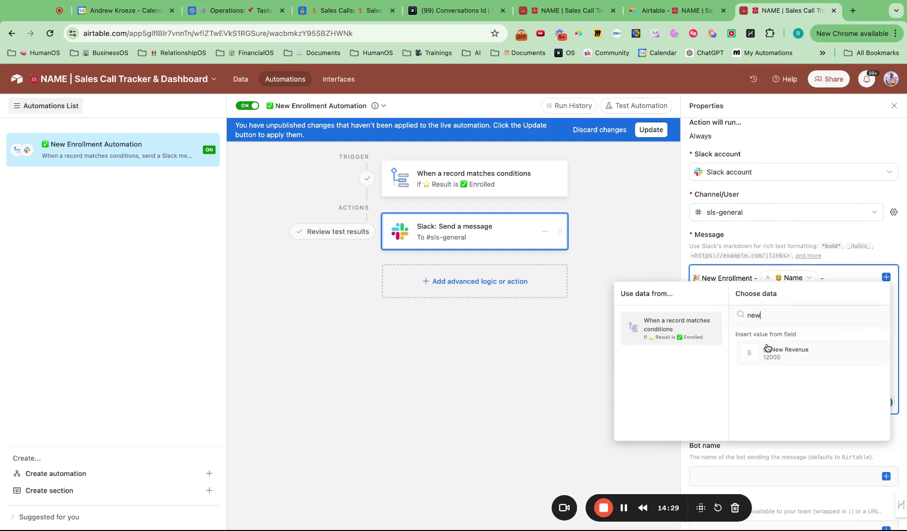
pyautogui.click(769, 348)
pyautogui.write('- CC Upfront')
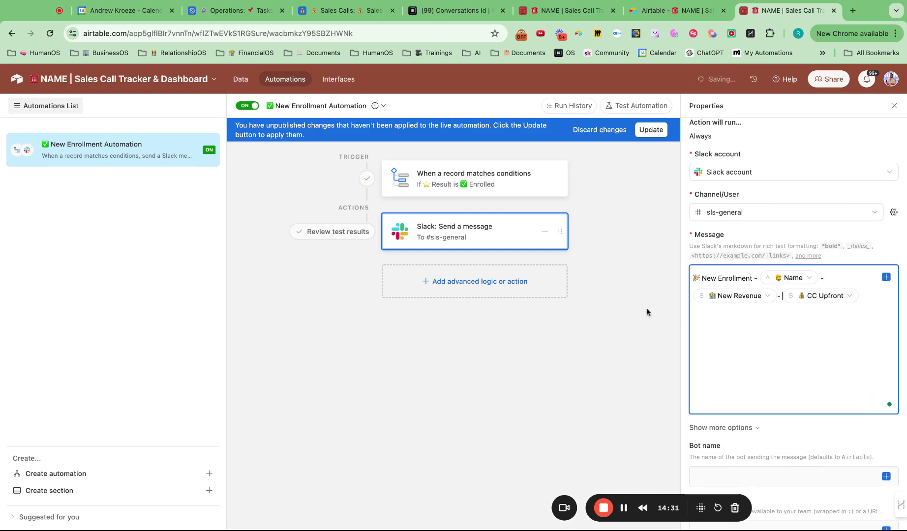
# - Publish the updated message to the live automation and return to the dashboard interface
pyautogui.click(596, 261)
pyautogui.click(651, 129)
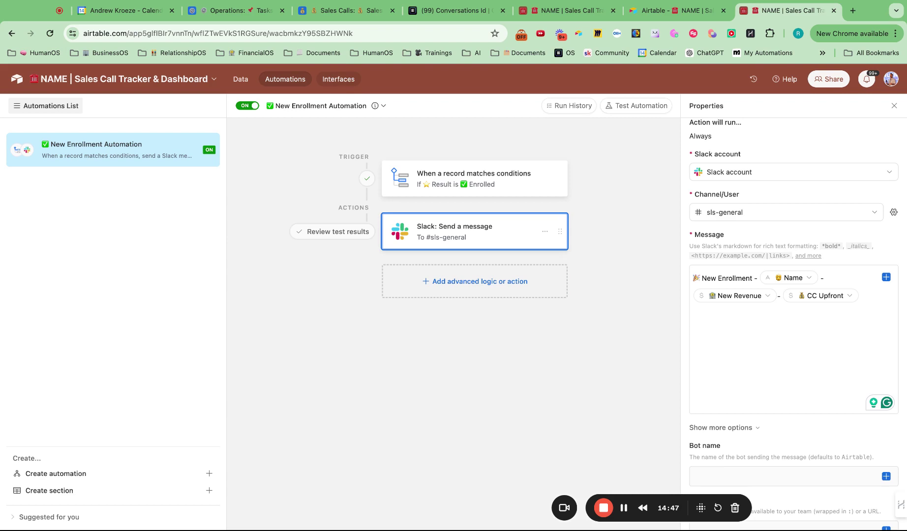
pyautogui.click(338, 79)
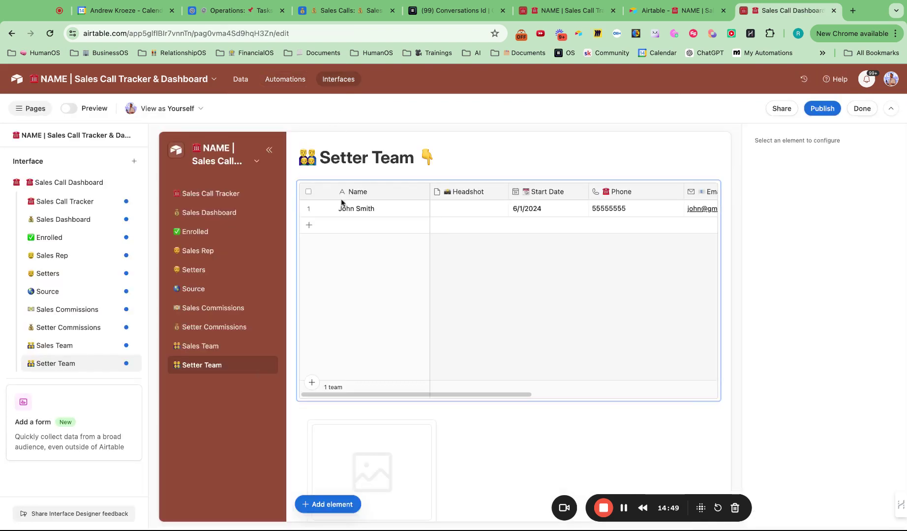
# - Flip through the Sales Team, Source, Setter, Sales Rep and Sales Data tables, ending on Sales Call
pyautogui.click(241, 80)
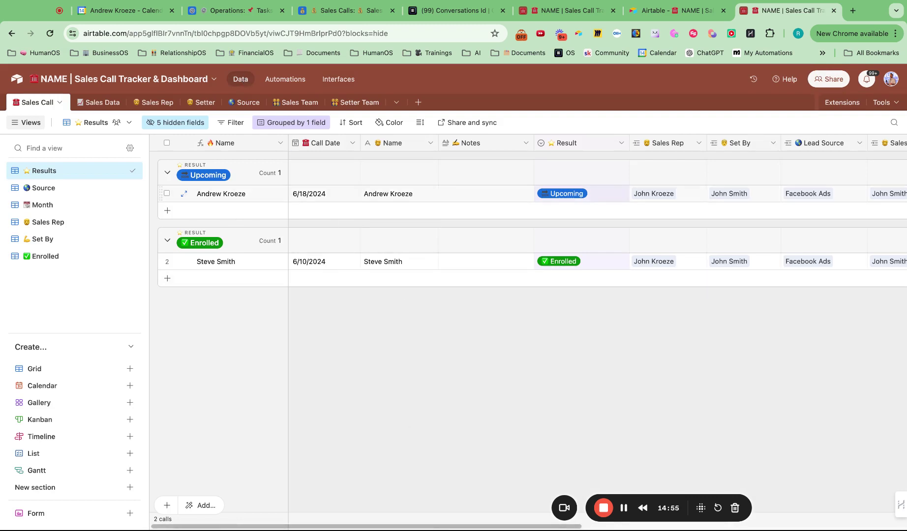
pyautogui.click(295, 103)
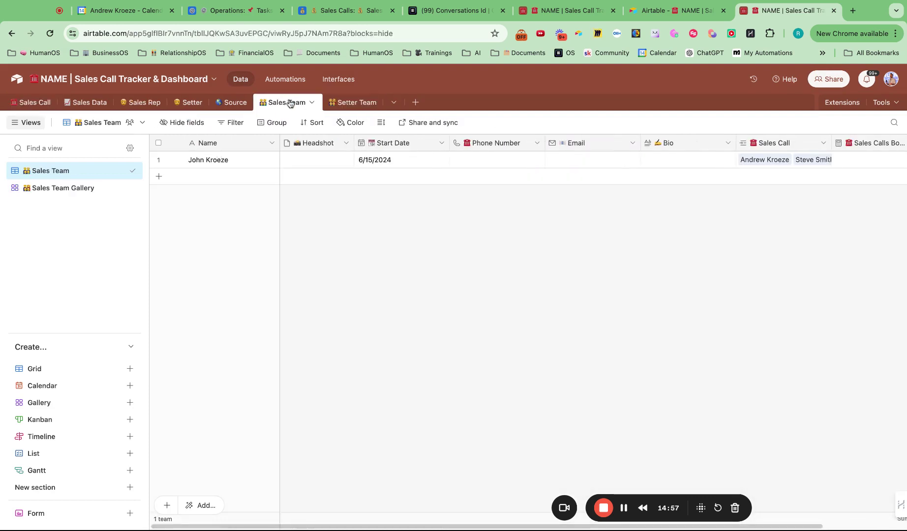
pyautogui.click(228, 106)
pyautogui.click(187, 104)
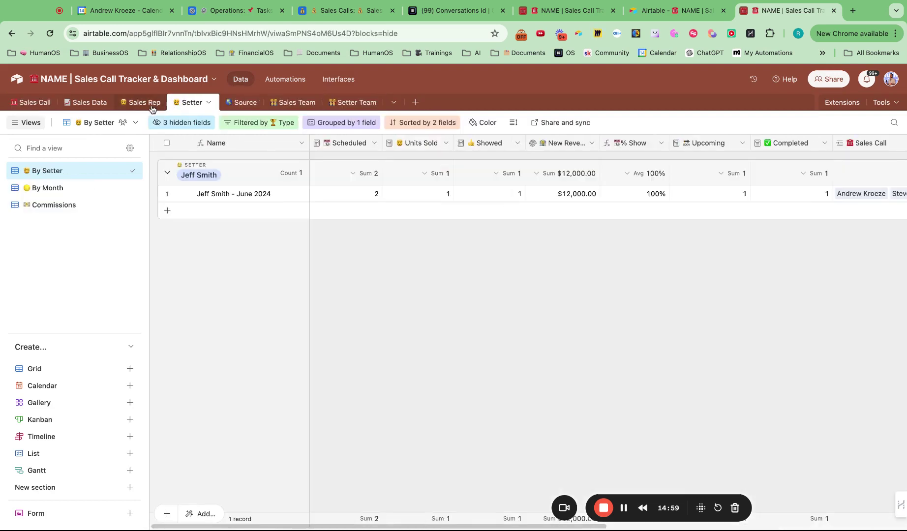
pyautogui.click(152, 110)
pyautogui.click(91, 104)
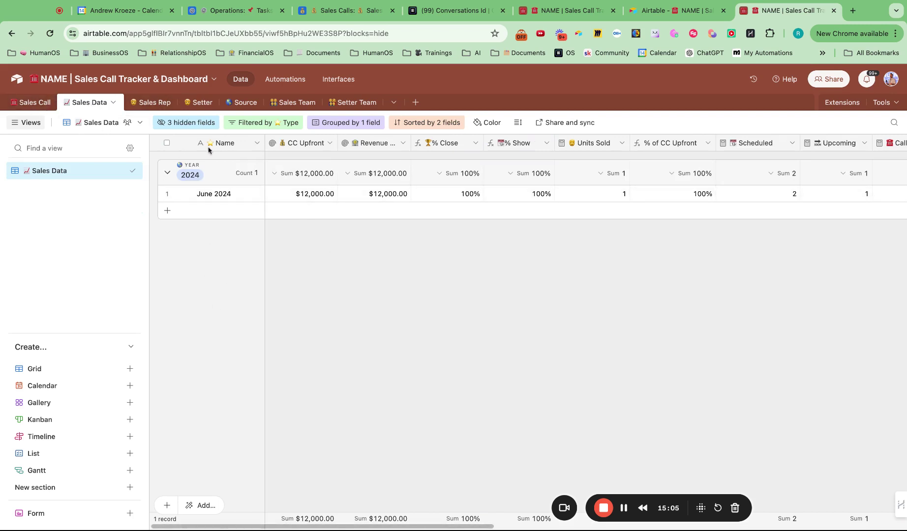
pyautogui.click(40, 103)
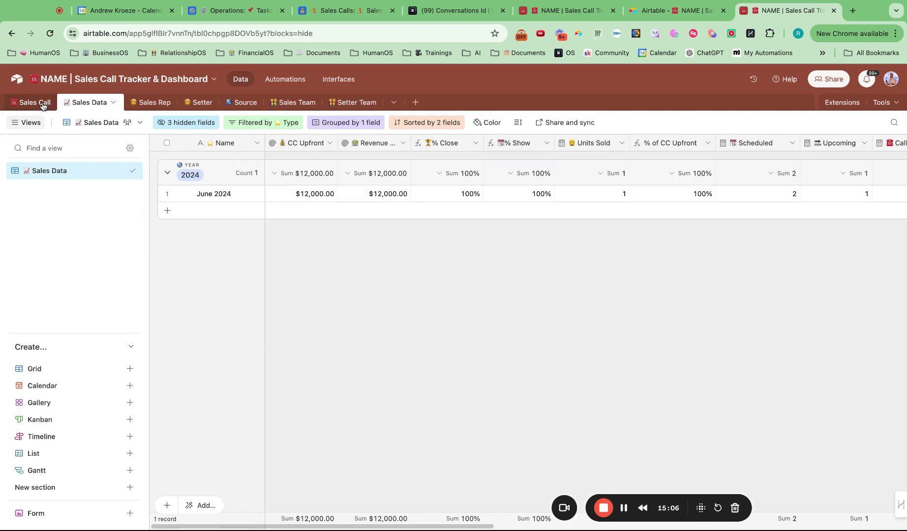